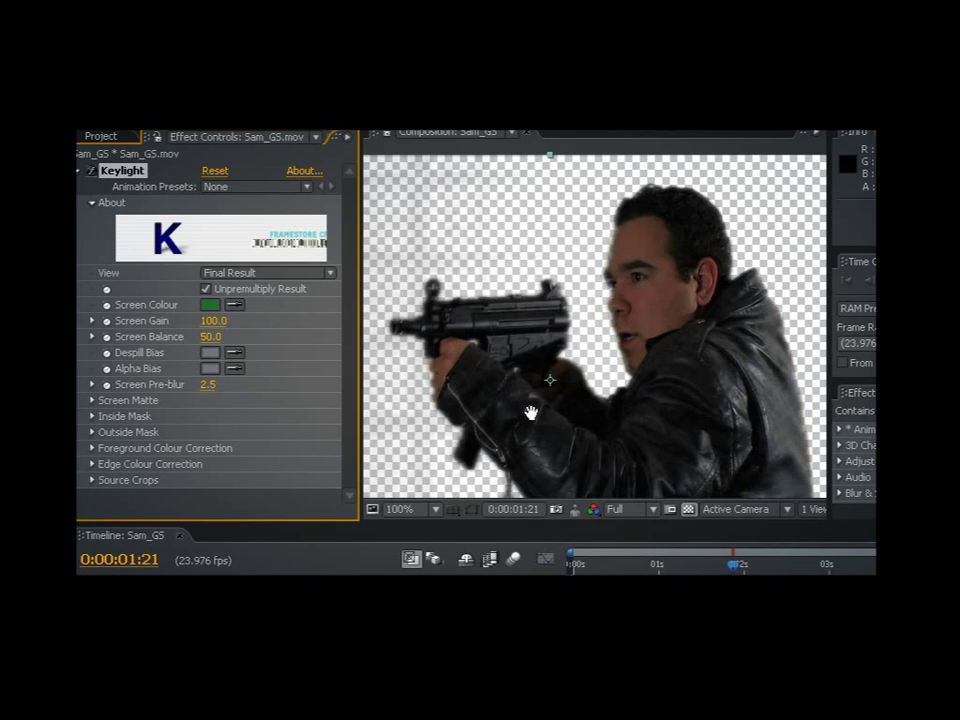
left_click_drag(531, 413, 539, 316)
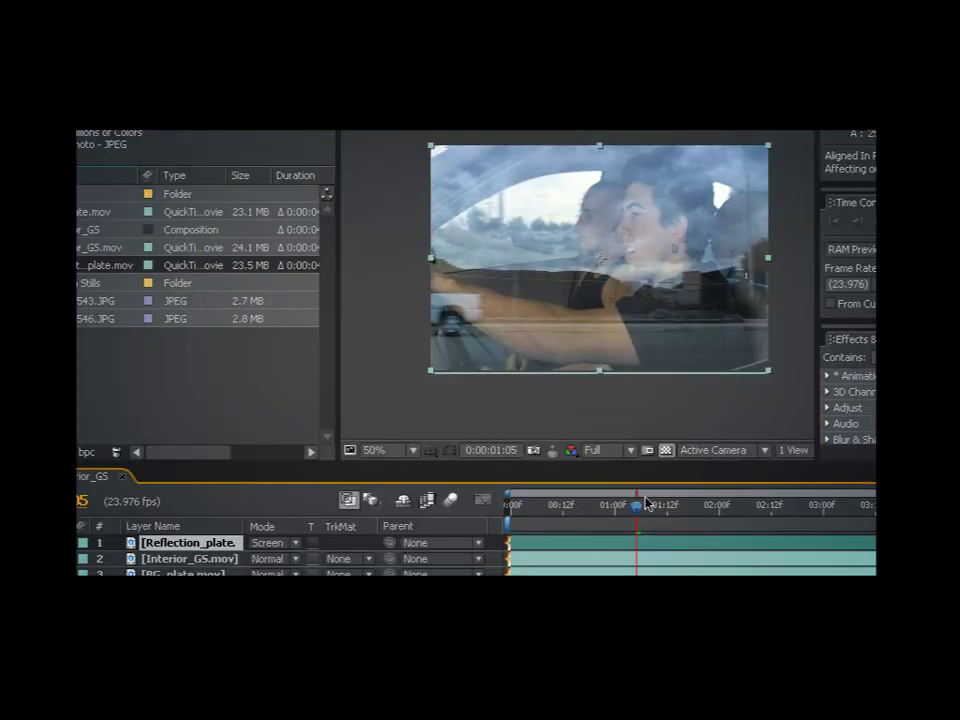
left_click_drag(645, 503, 563, 505)
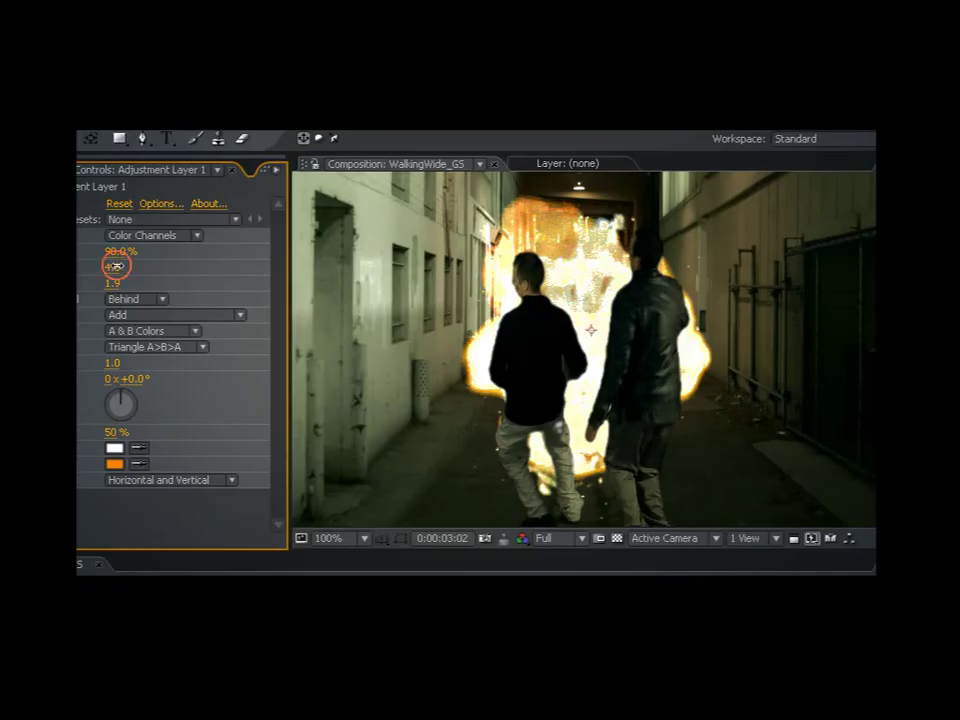
mouse_move(118, 266)
left_mouse_down()
mouse_move(184, 266)
mouse_move(114, 266)
left_mouse_up()
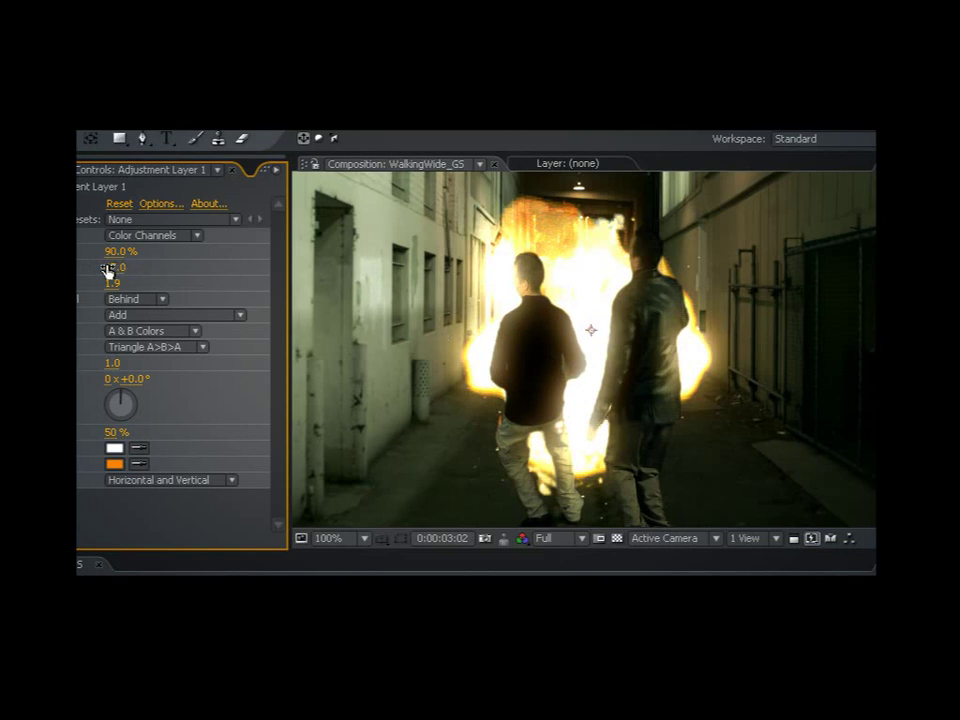
left_click_drag(110, 268, 129, 279)
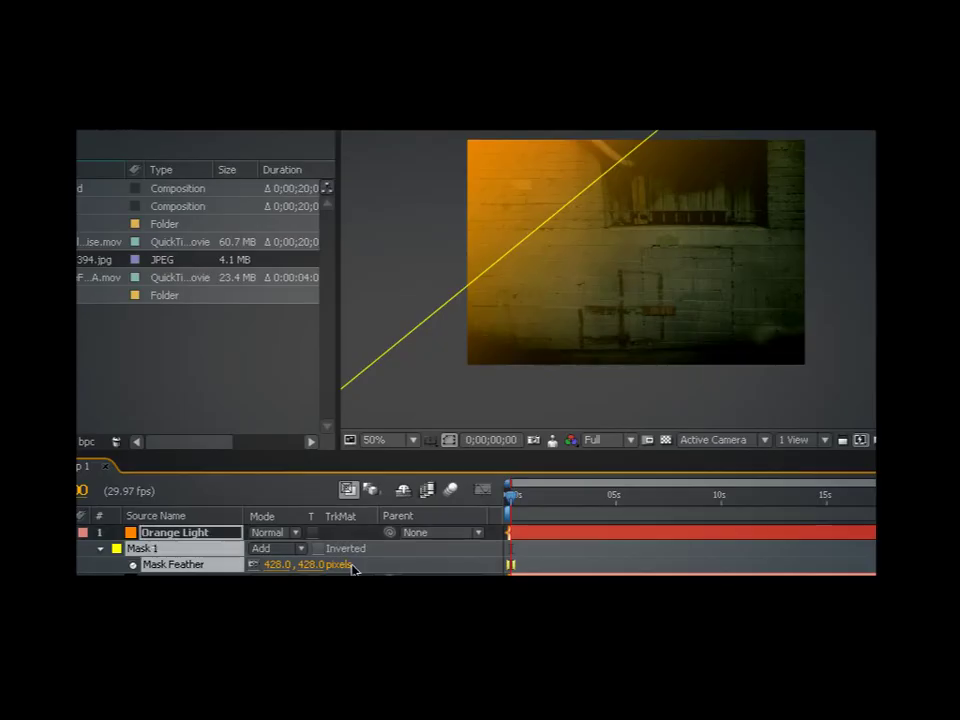
left_click(272, 532)
left_click(313, 433)
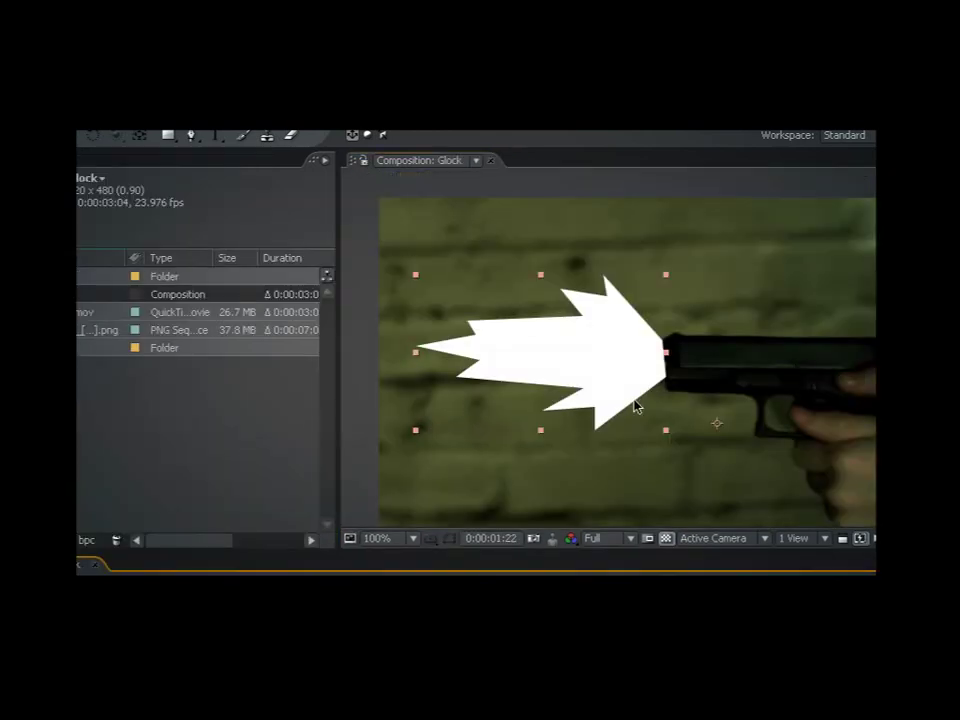
scroll(636, 403, "down", 1)
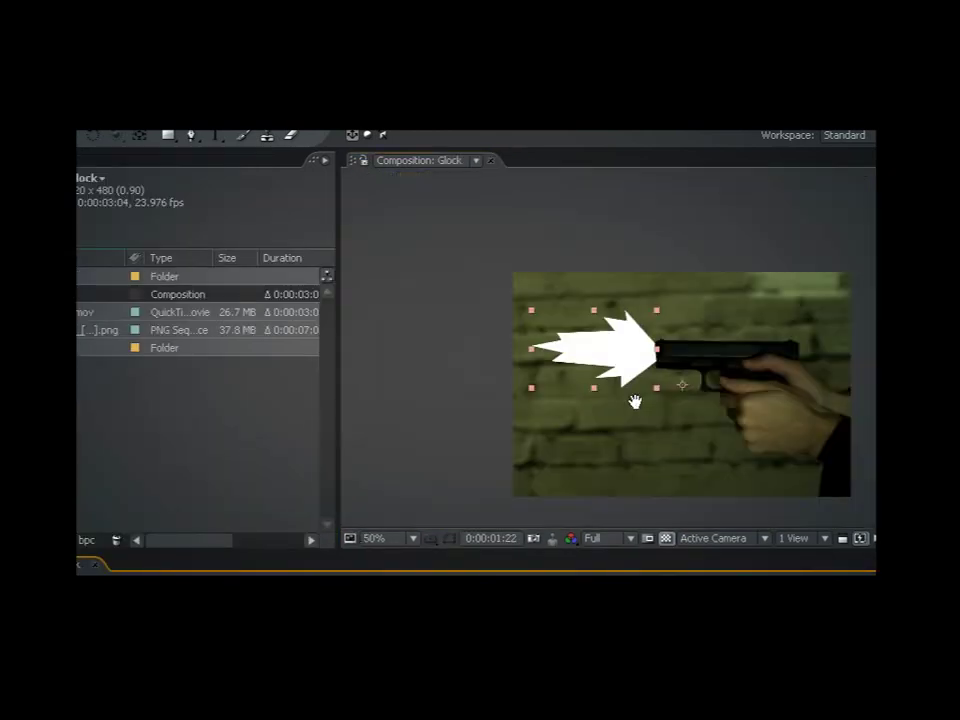
scroll(553, 364, "up", 1)
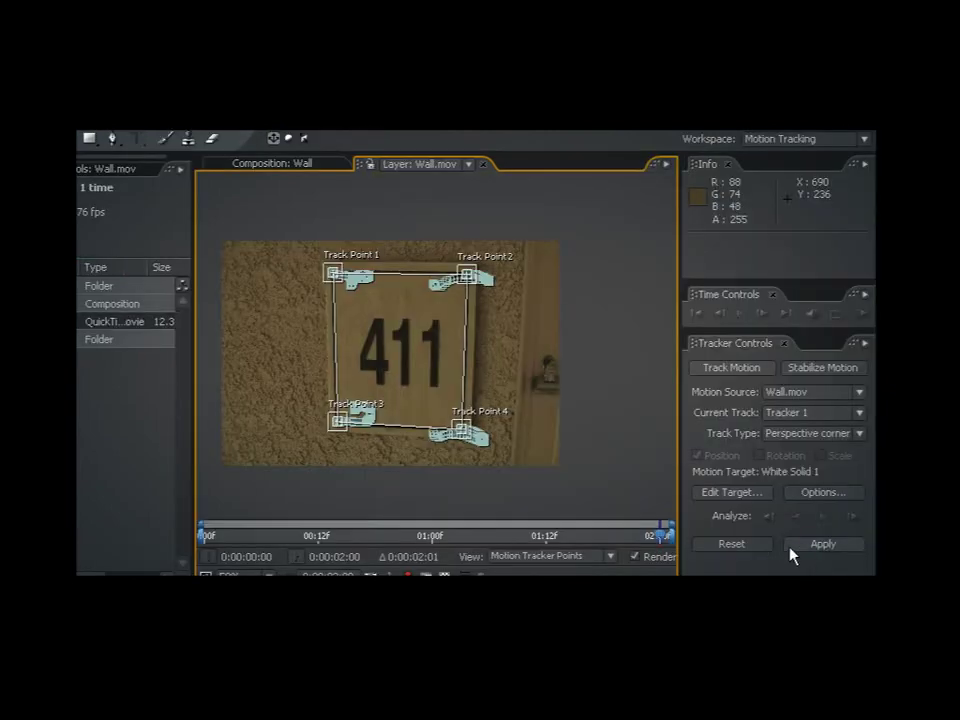
left_click(810, 544)
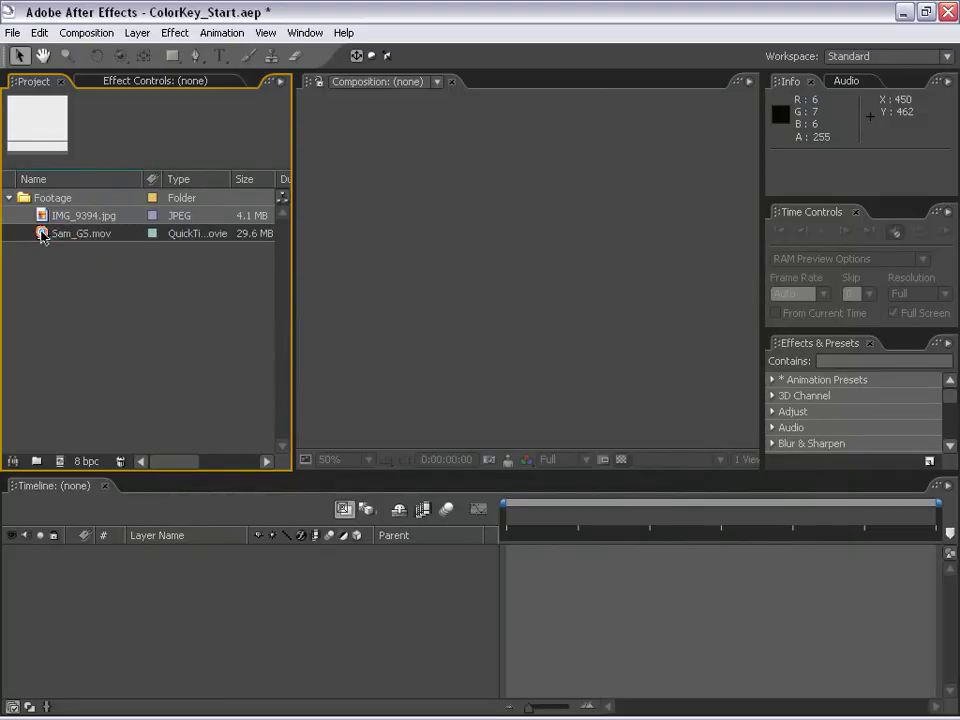
Preview the Sam_GS.mov footage in its own viewer, scrubbing to the actor aiming the gun, and close the viewer.
double_click(42, 234)
left_click_drag(94, 506, 263, 501)
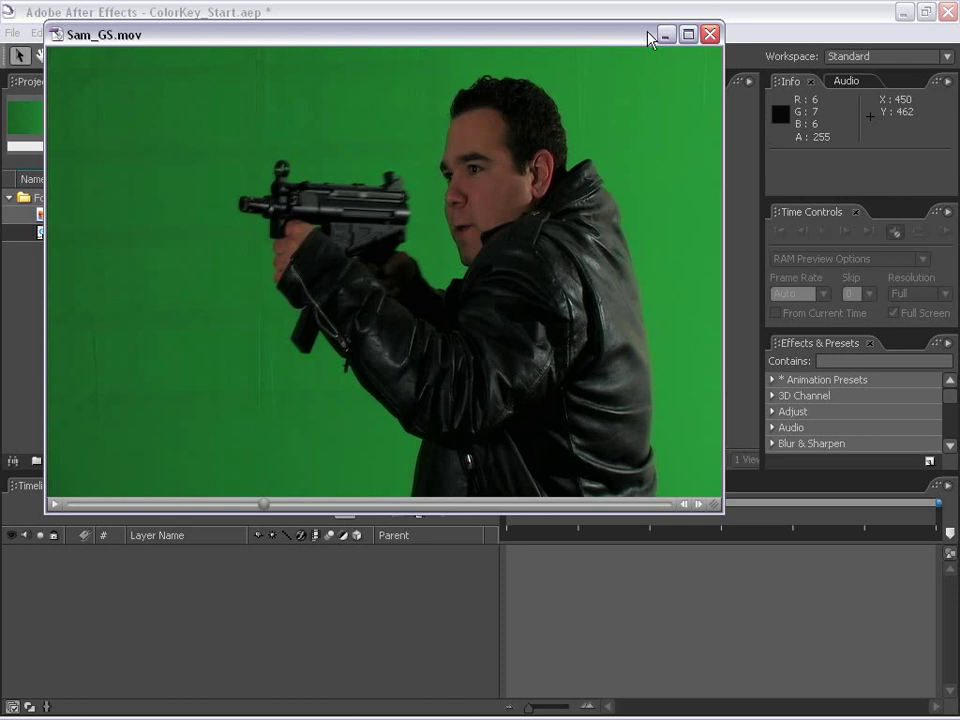
left_click_drag(653, 33, 649, 102)
left_click(705, 103)
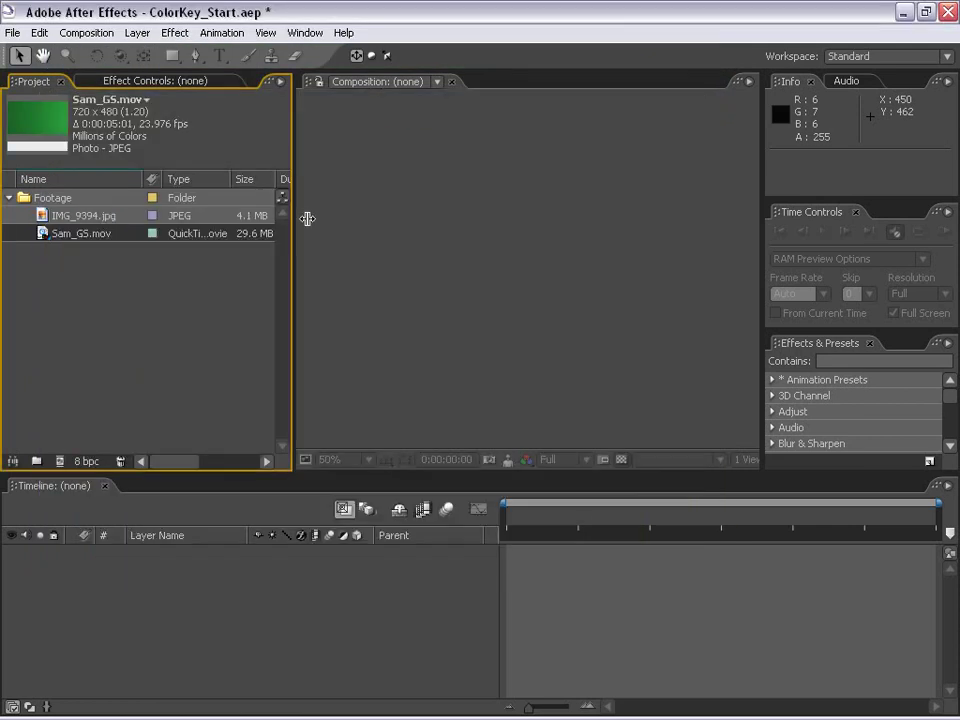
left_click(49, 313)
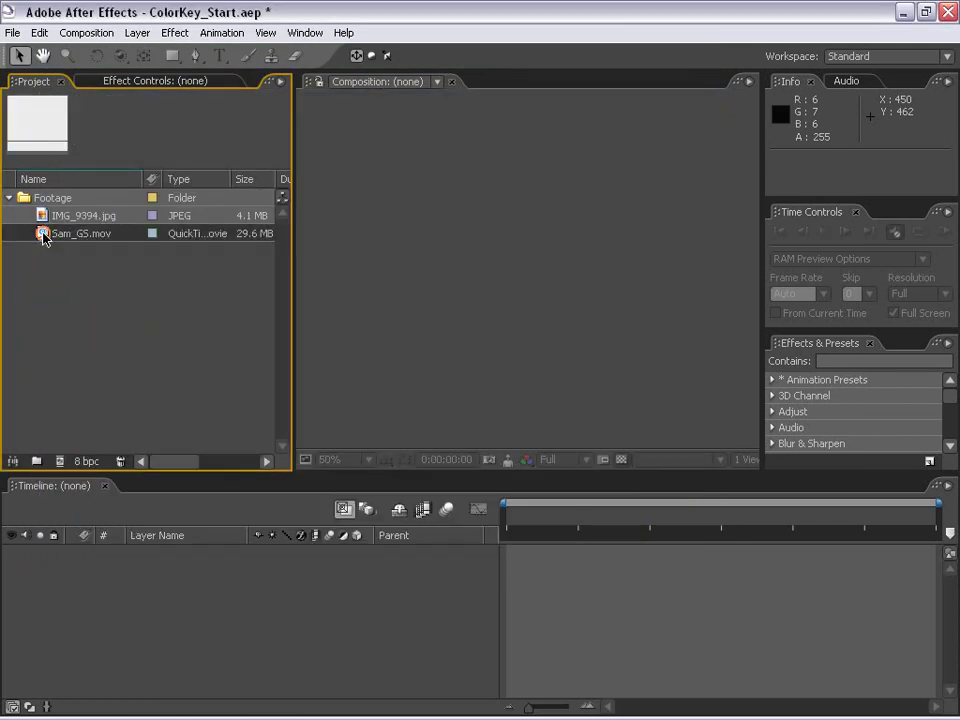
Create a composition from the Sam_GS.mov footage and move the current time to 0:00:02:02.
left_click_drag(41, 233, 478, 283)
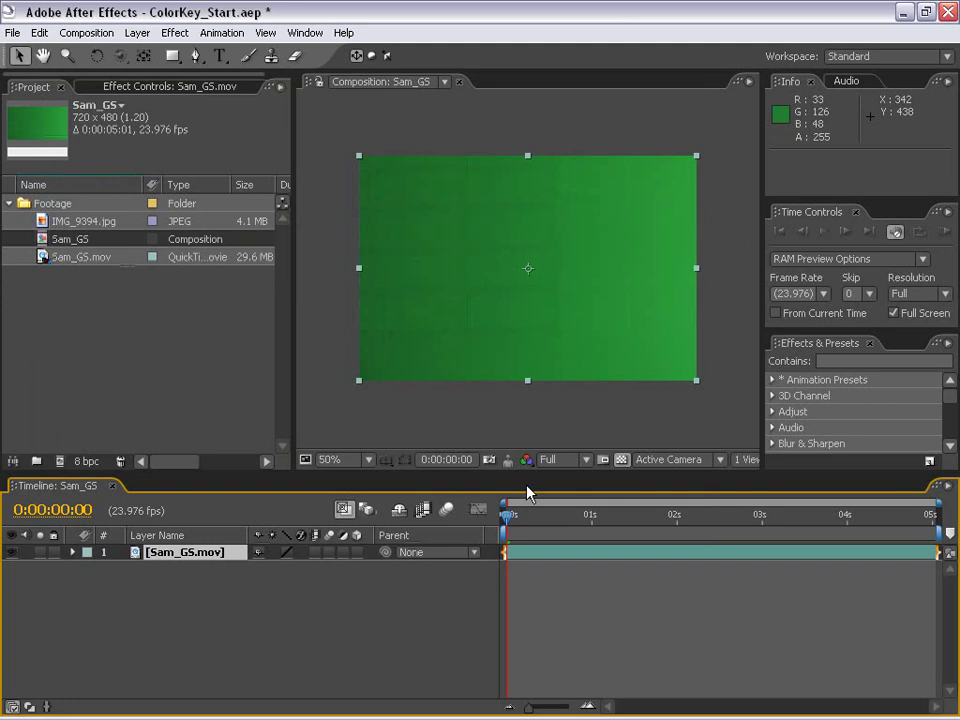
left_click_drag(529, 518, 684, 548)
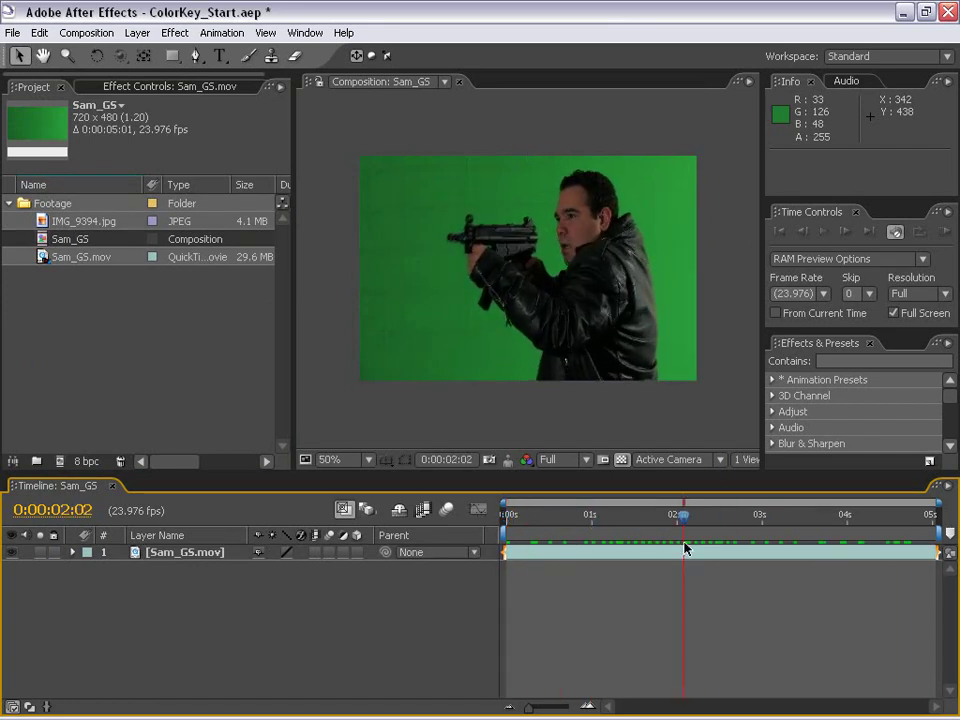
Examine the green screen and the actor's edges up close and at full frame, scrubbing forward to 0:00:03:19.
scroll(621, 418, "up", 1)
key("space")
left_click_drag(636, 298, 572, 323)
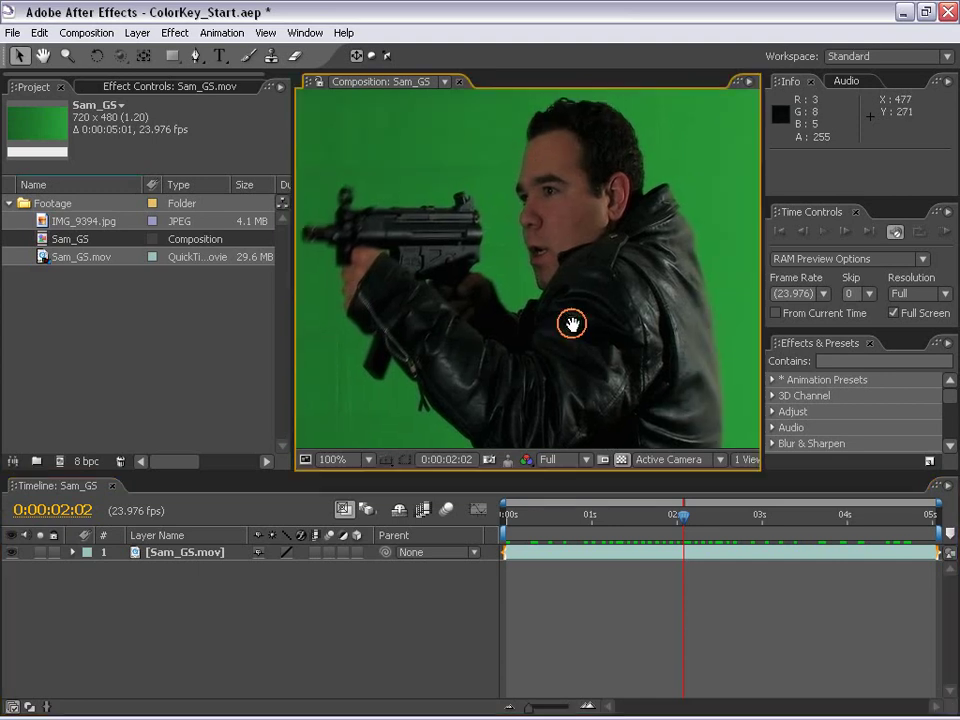
scroll(564, 337, "down", 1)
left_click(671, 624)
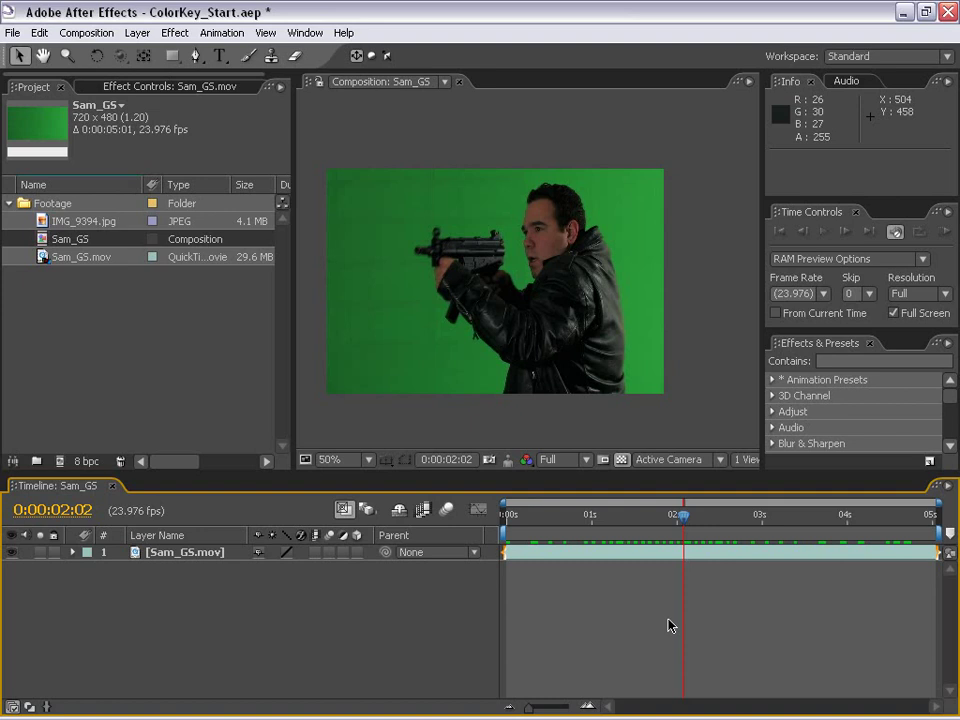
key("space")
left_click_drag(485, 338, 503, 321)
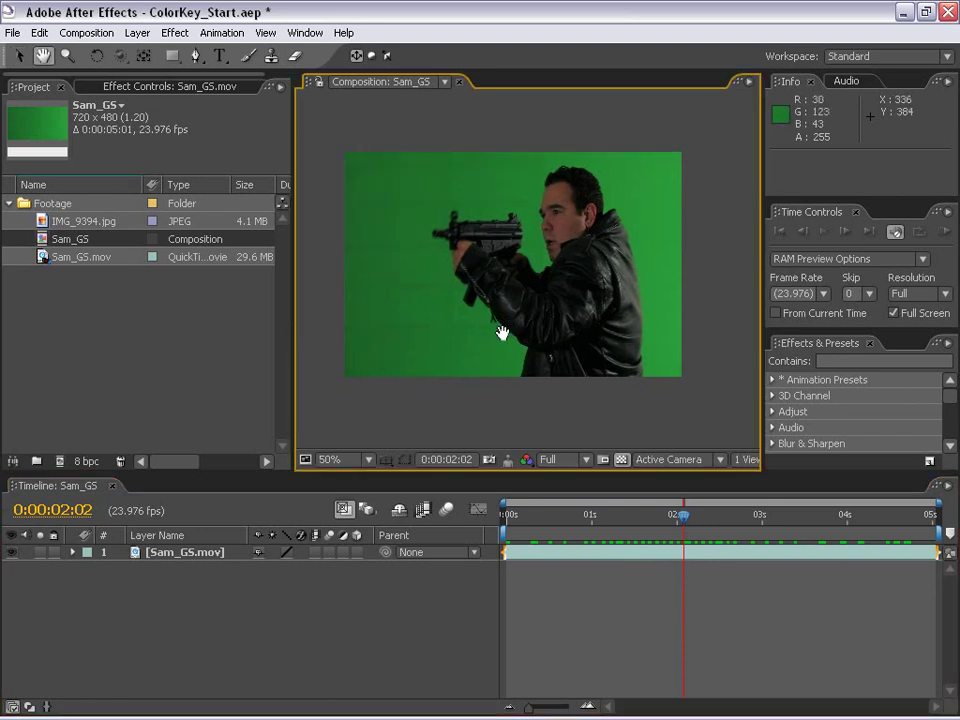
scroll(554, 270, "up", 1)
key("comma")
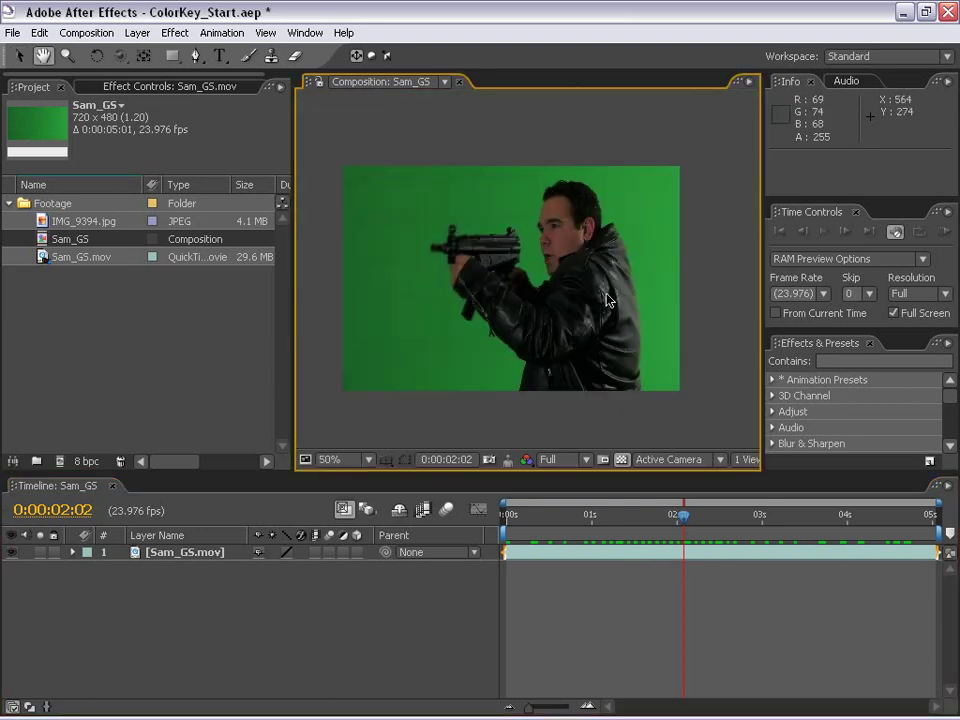
left_click_drag(683, 515, 829, 520)
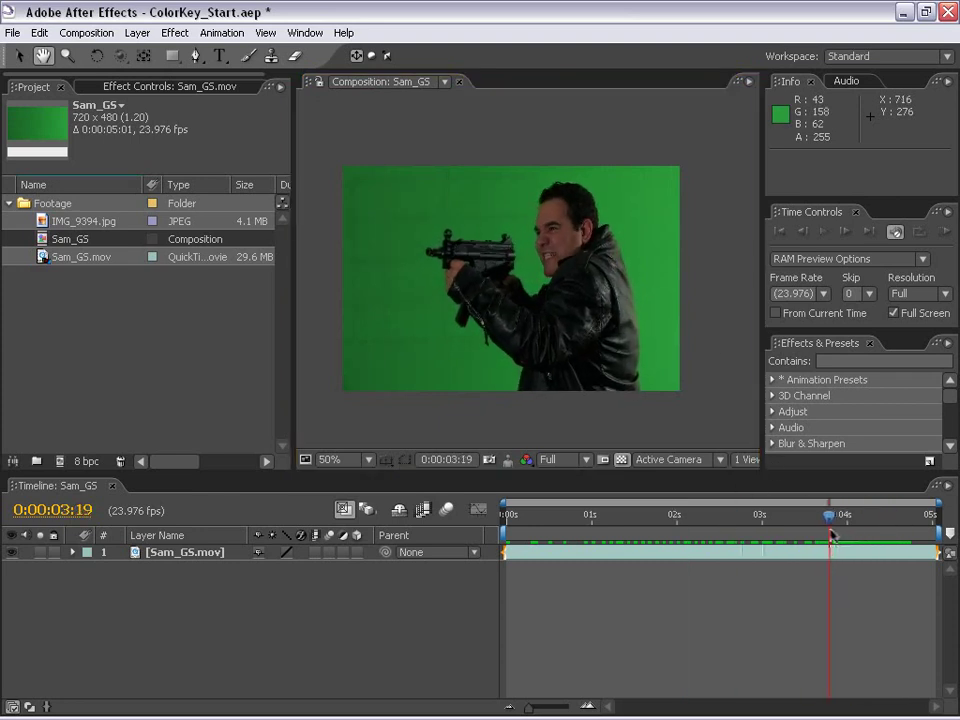
left_click(720, 561)
left_click(459, 481)
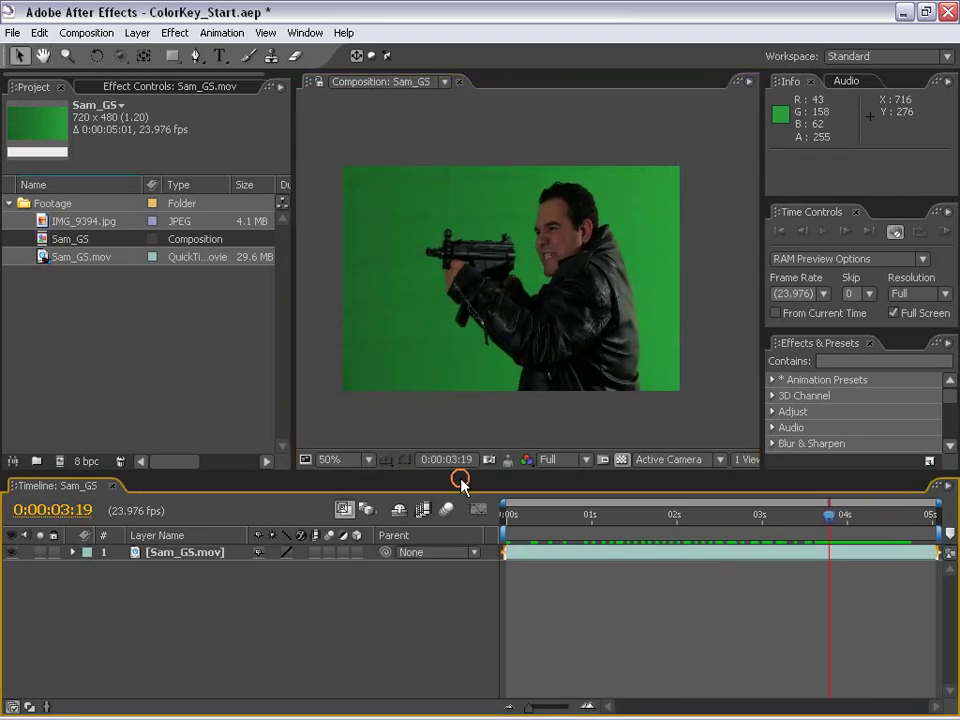
Apply the Keylight effect to the Sam_GS.mov layer.
left_click(385, 235)
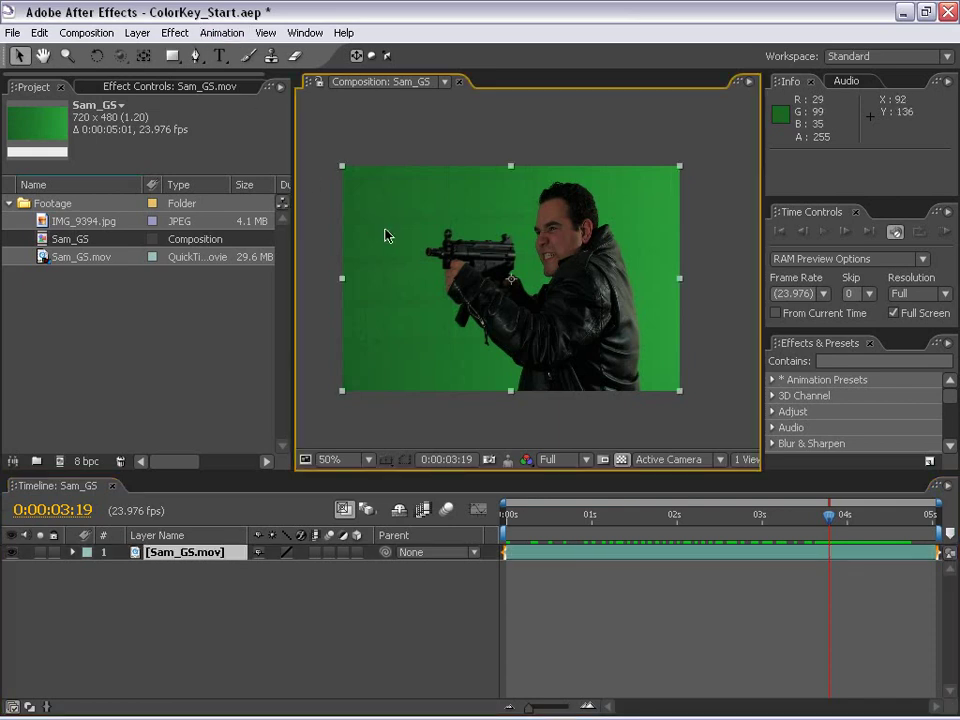
left_click(175, 33)
left_click(222, 268)
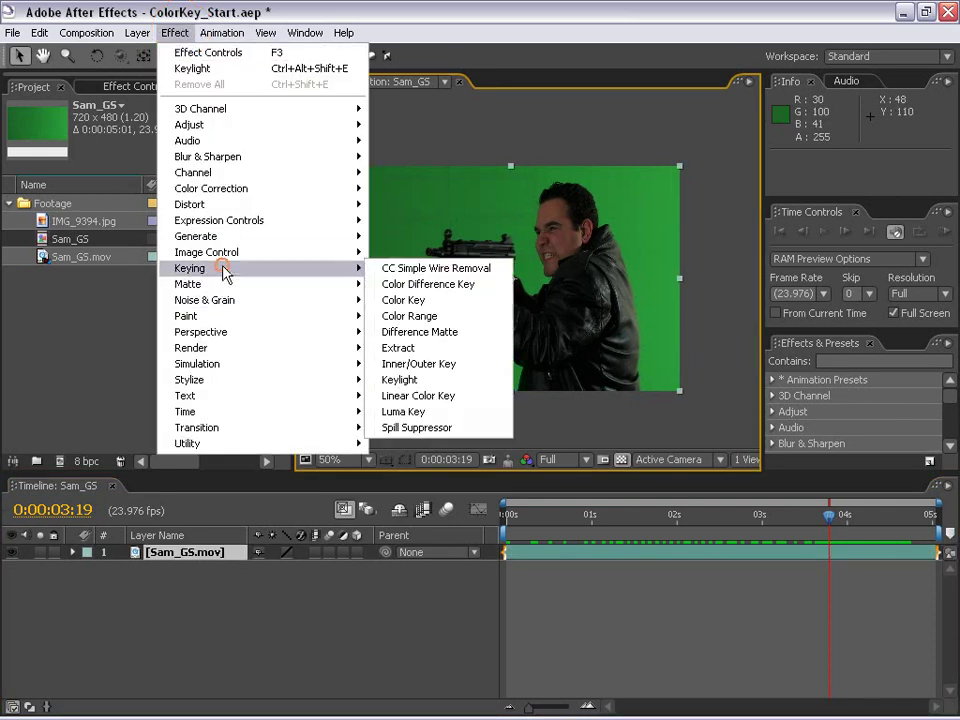
left_click(461, 379)
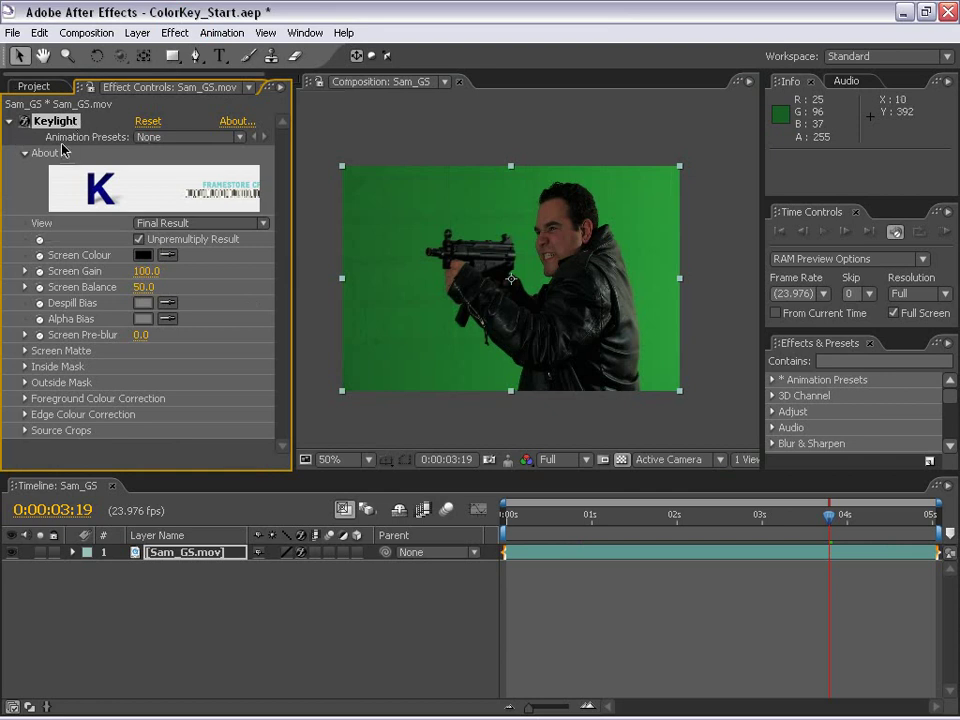
Sample the green background between the gun and the actor's face as Keylight's Screen Colour.
left_click(167, 255)
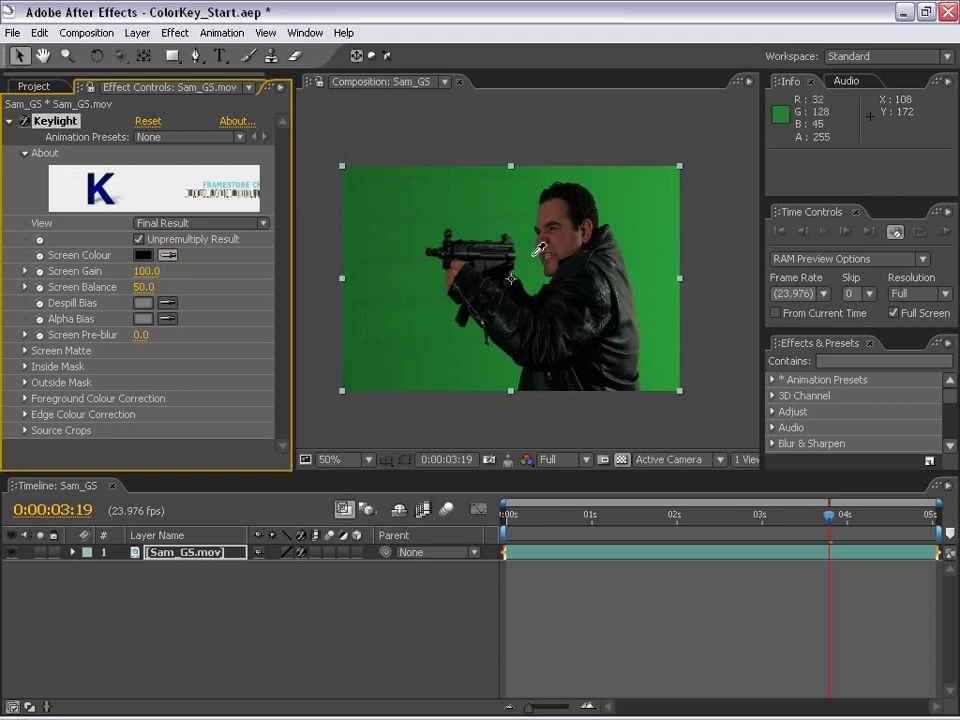
left_click(521, 216)
scroll(514, 304, "up", 1)
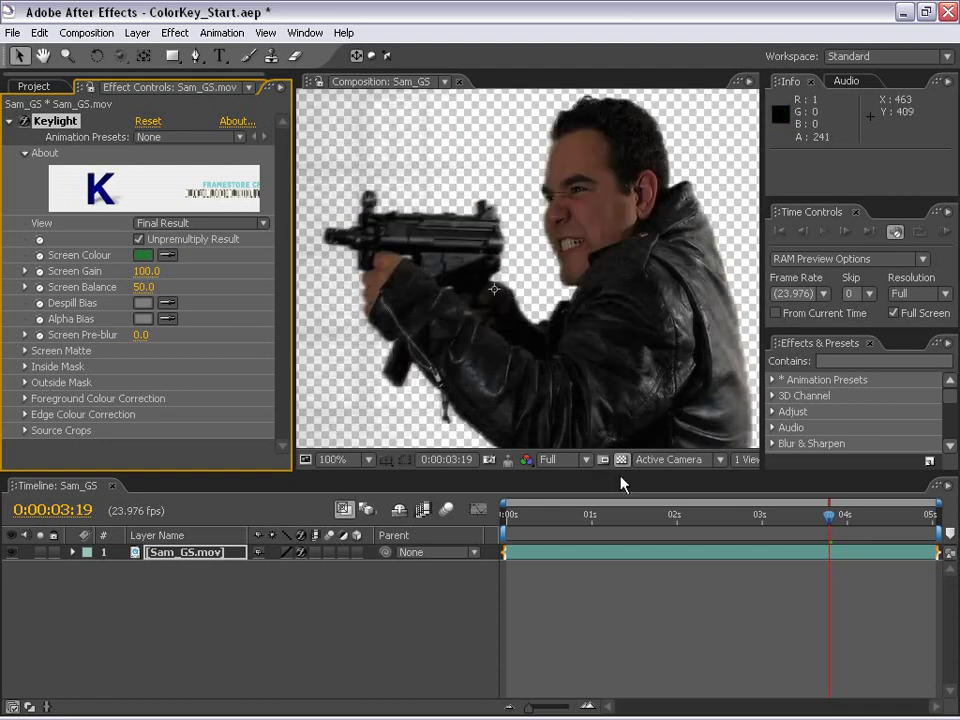
Compare the keyed actor with the transparency grid off and on, leaving the grid on.
left_click(623, 460)
left_click(623, 460)
left_click(622, 459)
left_click(622, 459)
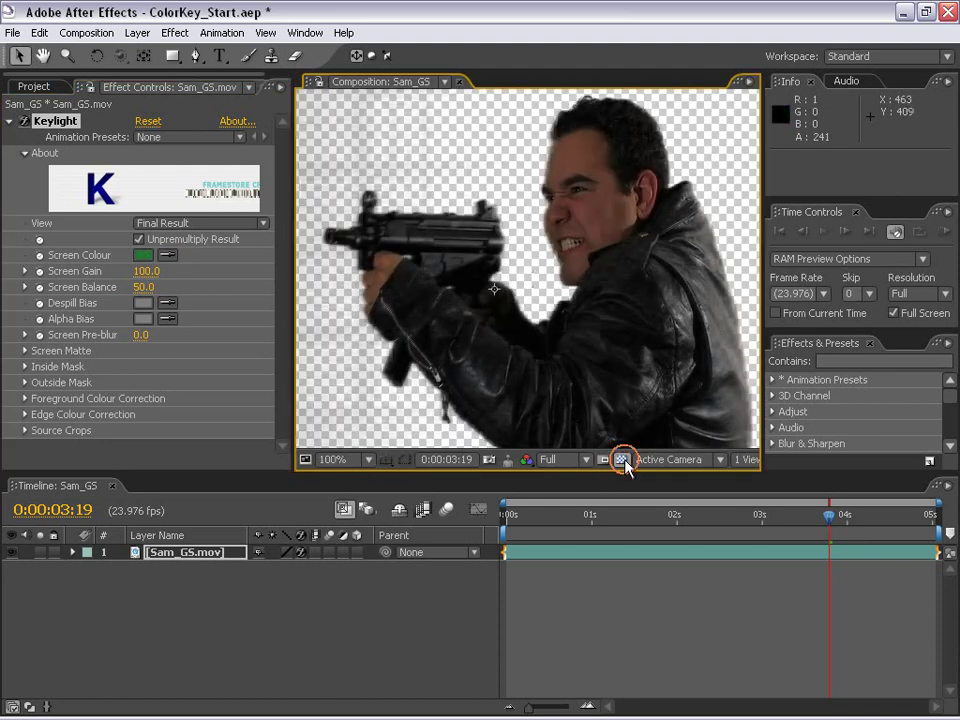
left_click(622, 459)
key("comma")
left_click_drag(536, 321, 537, 299)
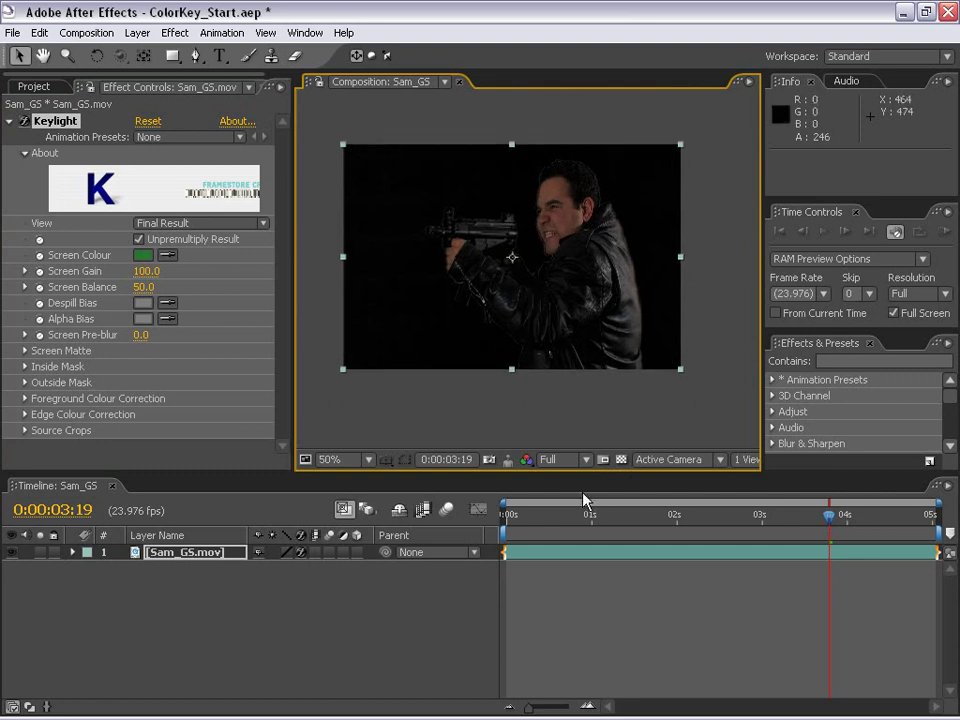
left_click(620, 459)
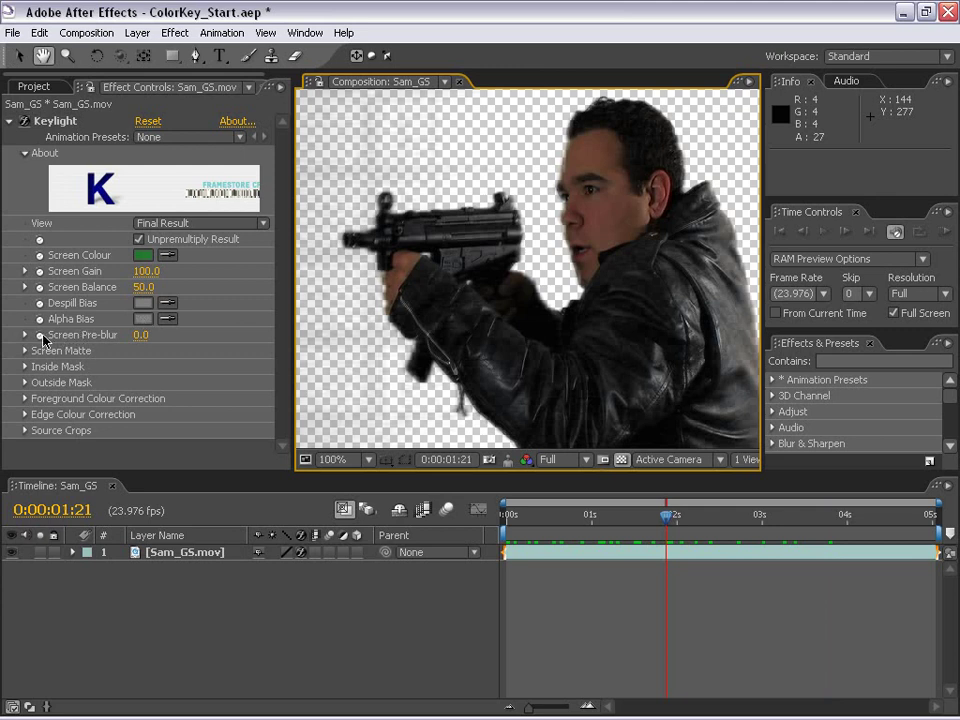
Set Keylight's Screen Pre-blur to 3.
left_click(139, 342)
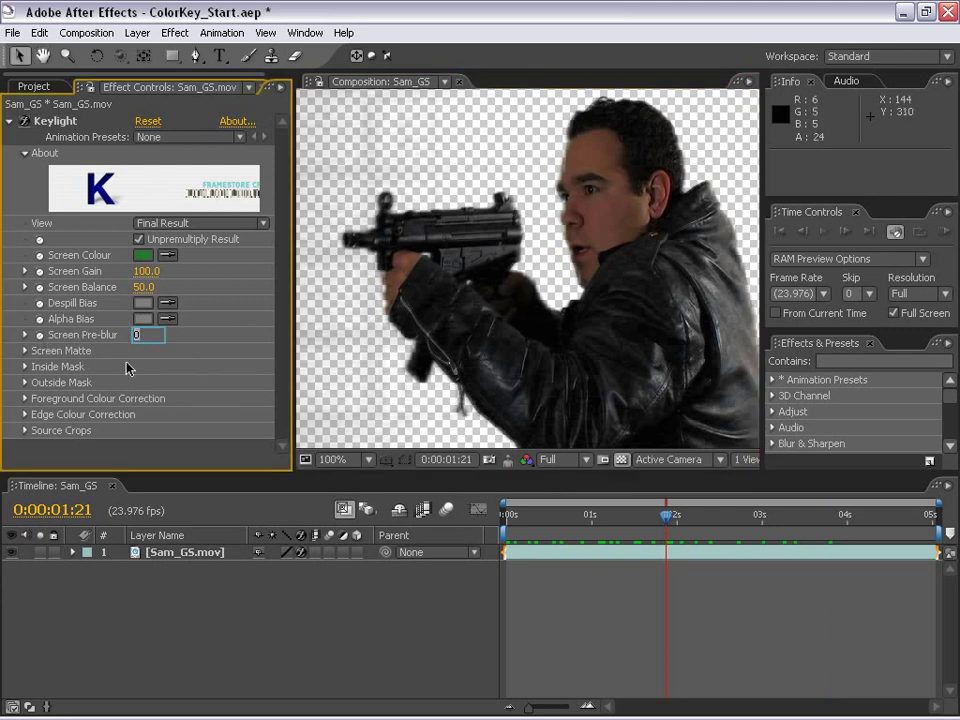
type("3")
key("Return")
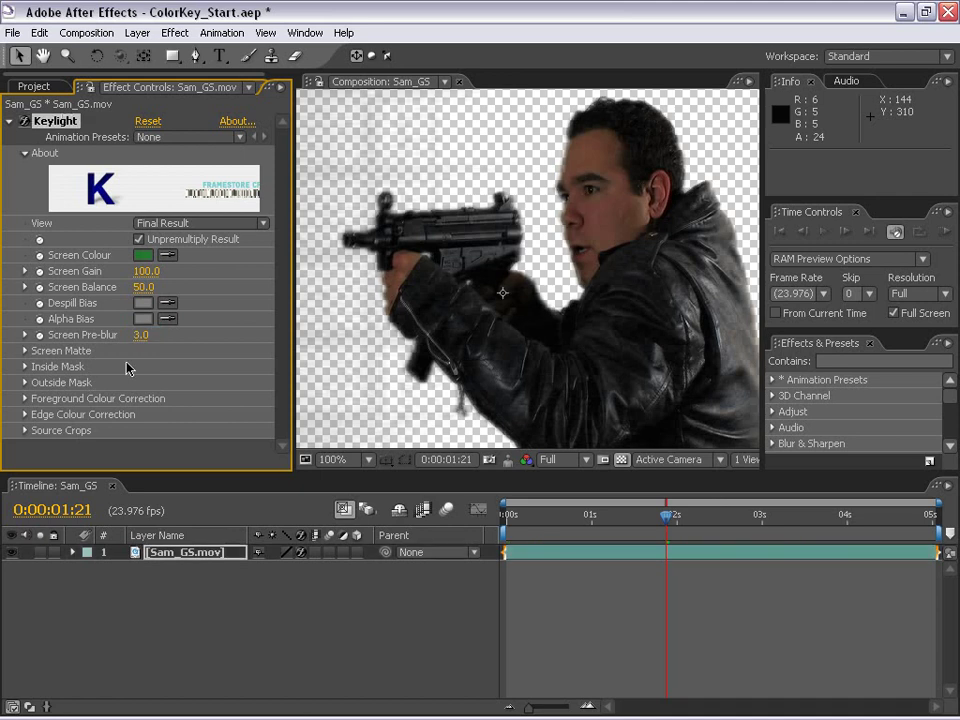
Switch Keylight's view to Screen Matte and inspect the matte around the actor and gun.
left_click(172, 223)
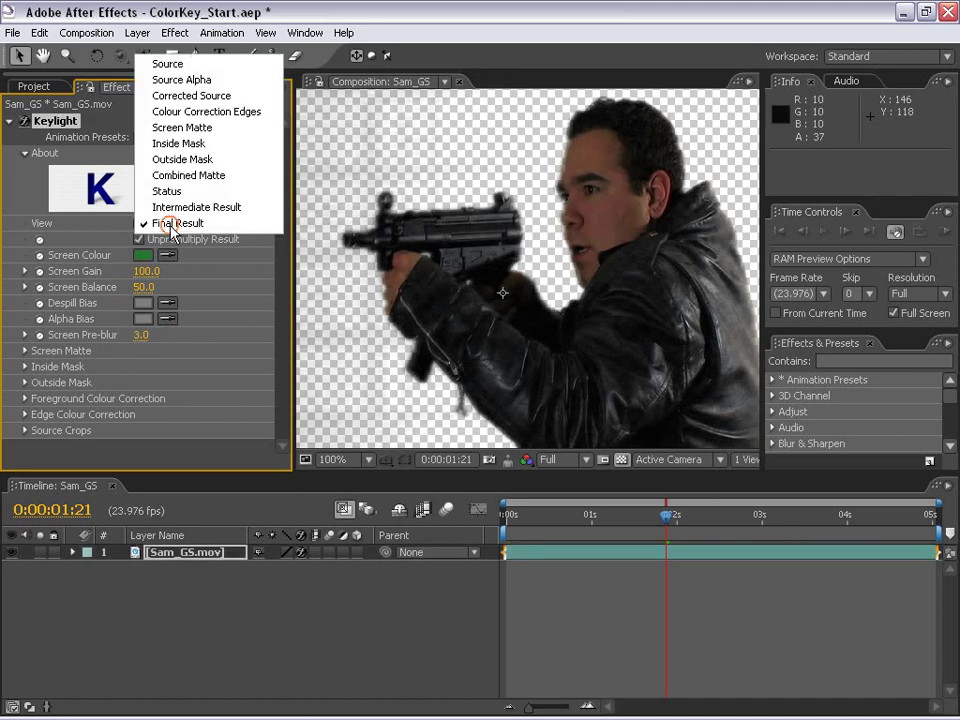
left_click(173, 133)
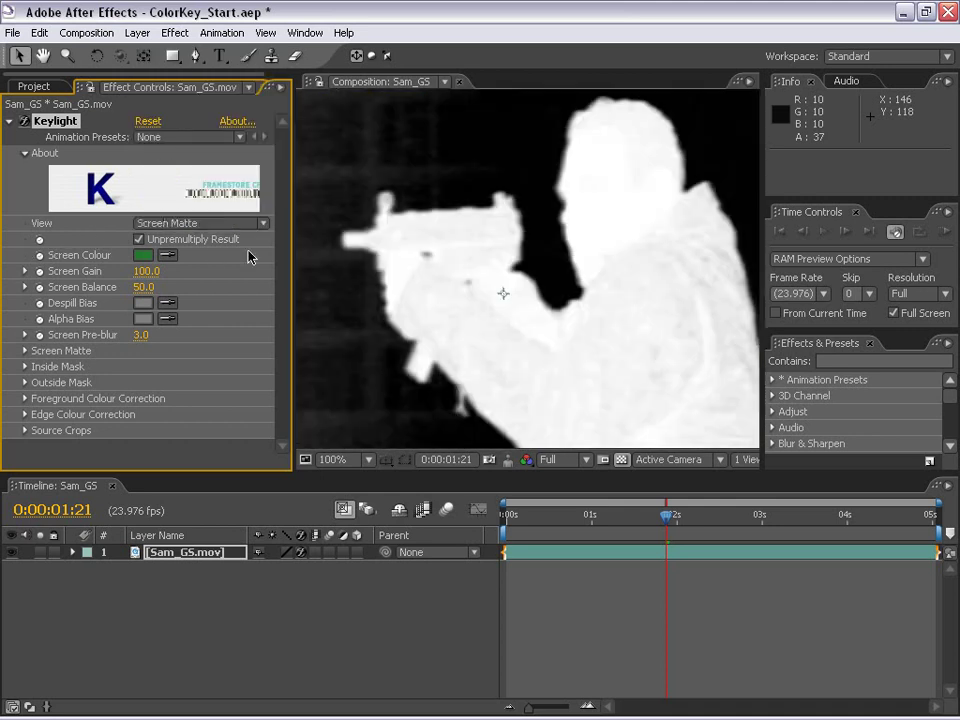
left_click_drag(618, 229, 599, 267)
Reduce Keylight's Screen Pre-blur while checking the matte, settling on 2.5.
left_click_drag(142, 335, 120, 330)
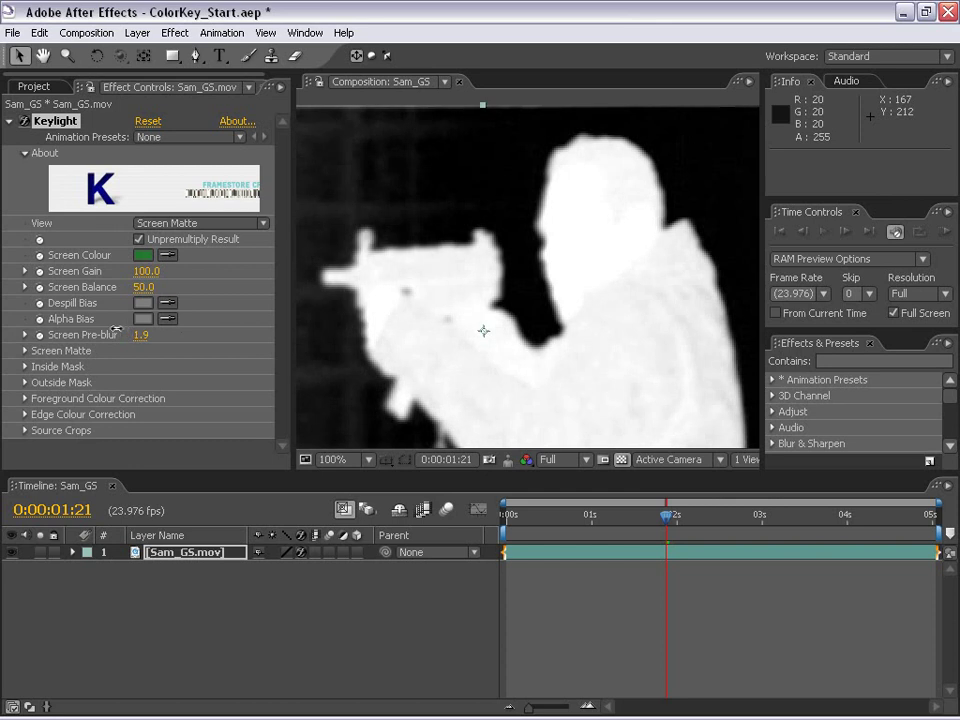
left_click(140, 335)
type("2.5")
key("Return")
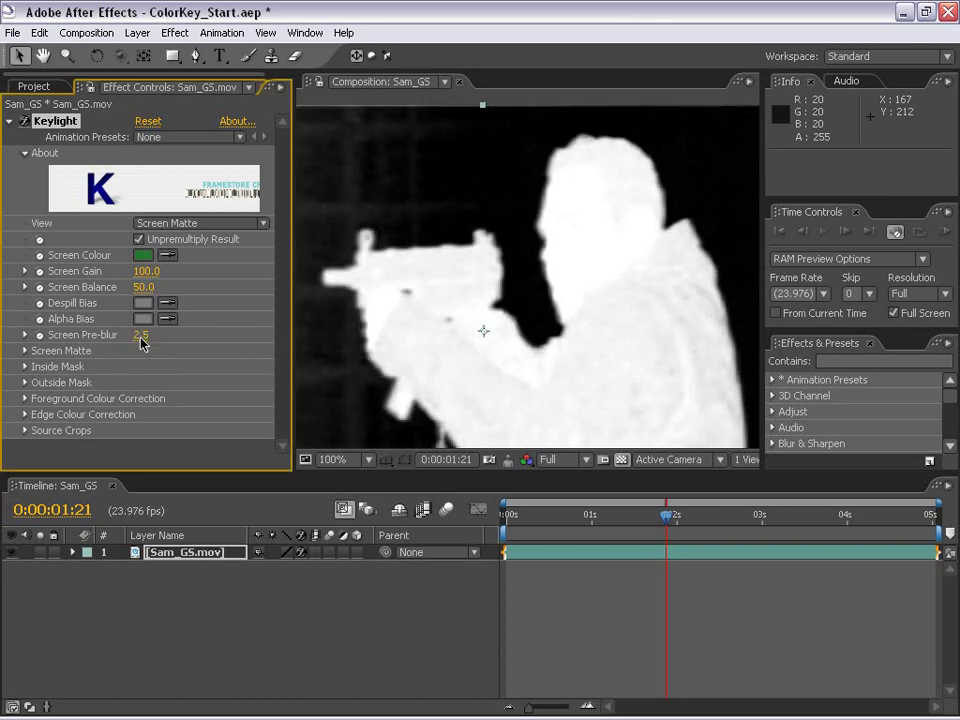
Return Keylight's view to Final Result and inspect the keyed edges around the gun and jacket.
left_click(158, 224)
left_click(197, 320)
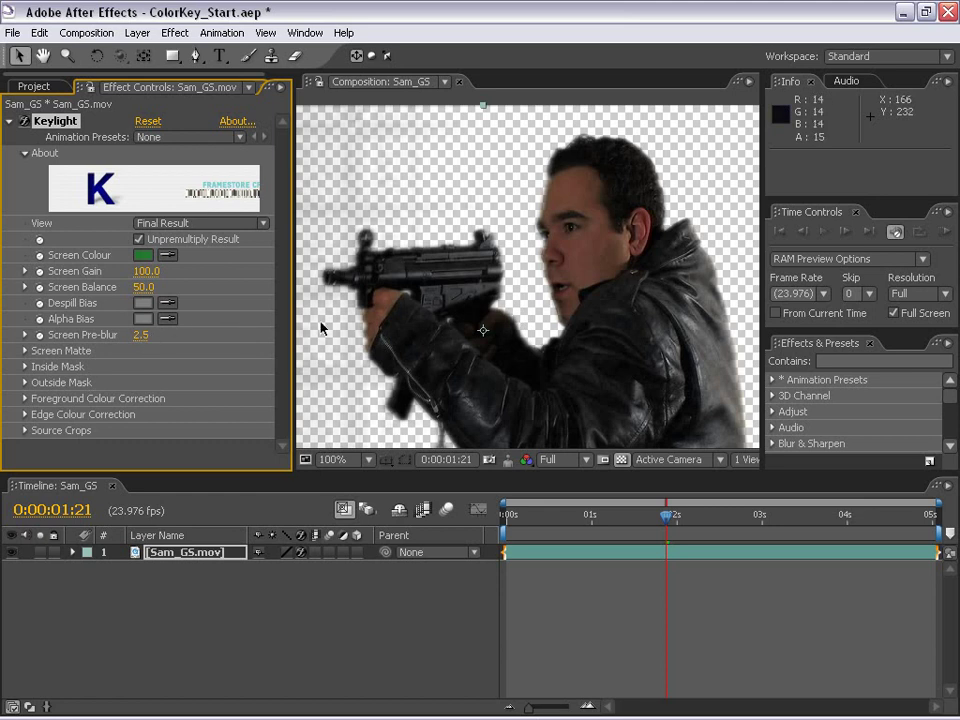
left_click_drag(463, 368, 473, 266)
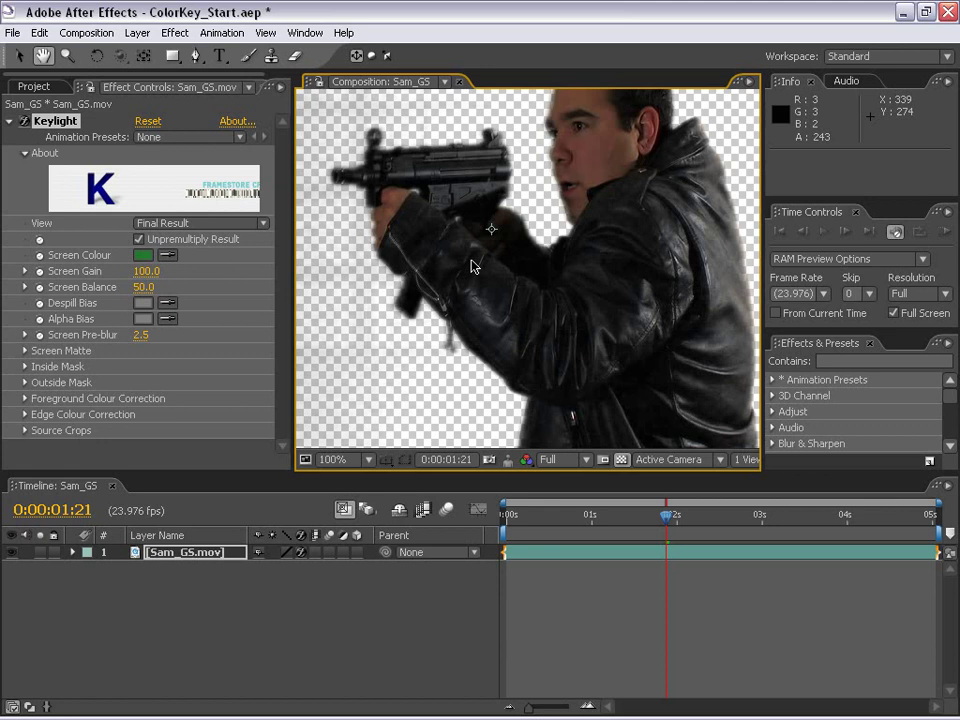
Reveal Keylight's Screen Matte settings, switch the view to Screen Matte, and inspect the background and gun areas of the matte.
left_click(25, 350)
left_click(287, 418)
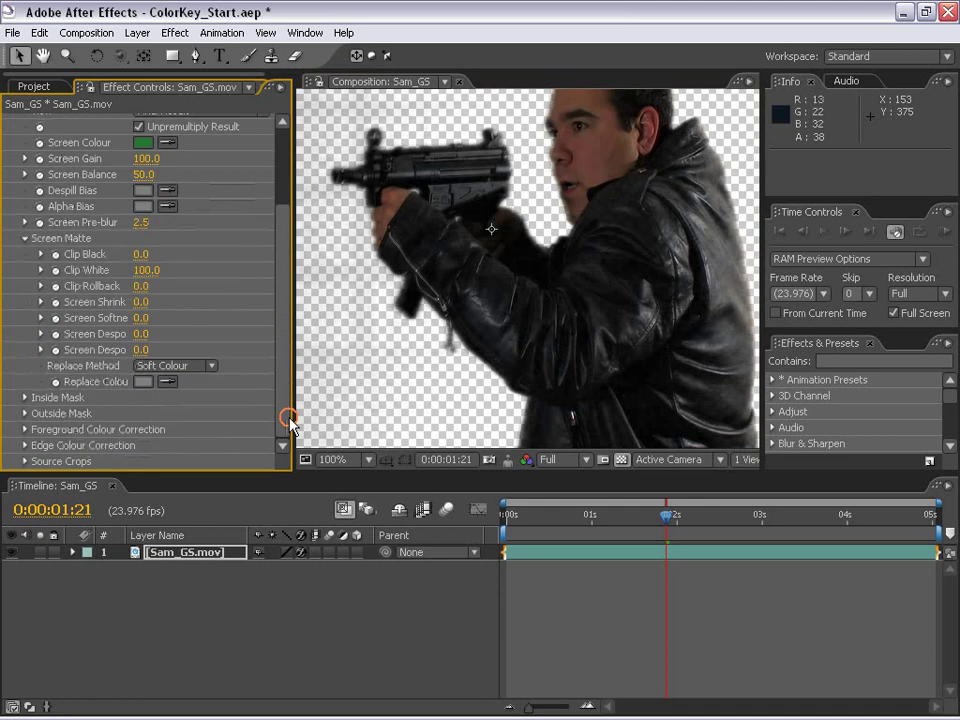
scroll(280, 292, "up", 3)
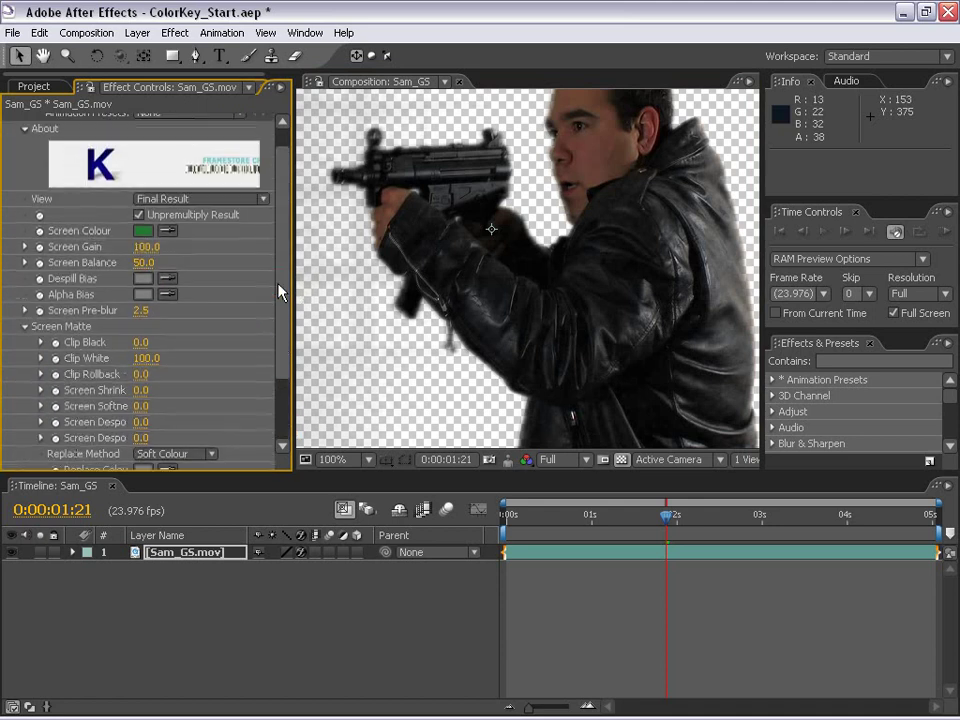
left_click(151, 204)
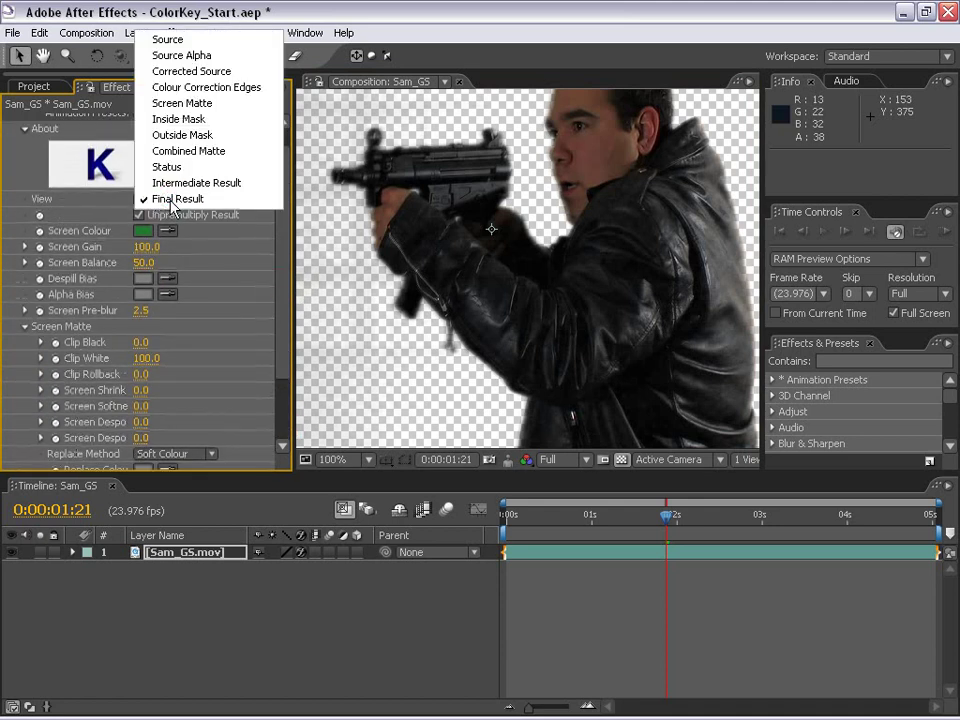
left_click(178, 101)
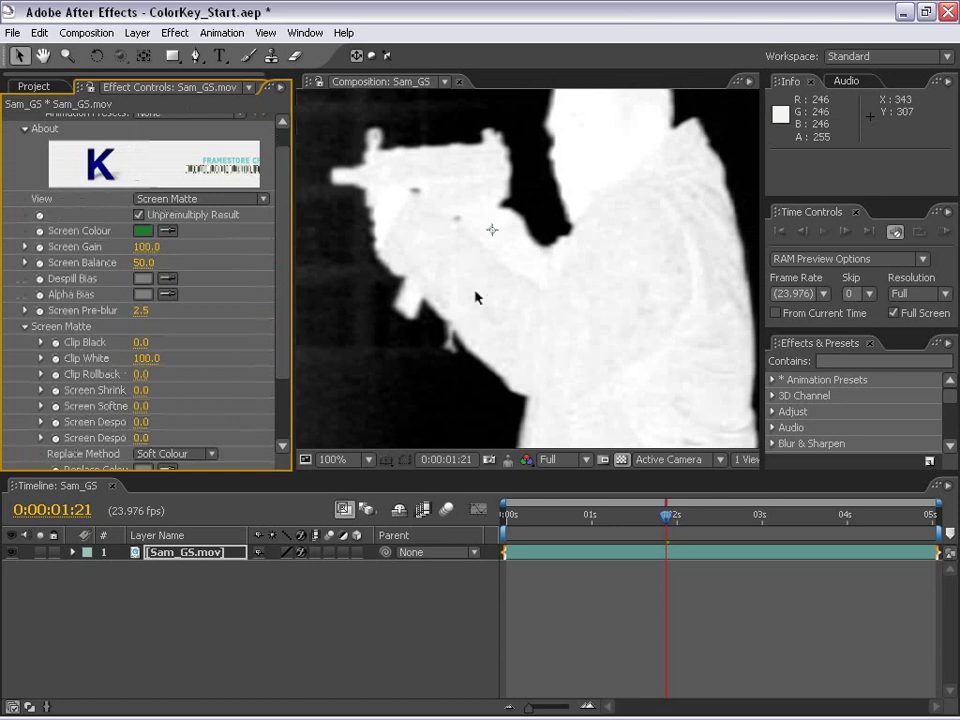
key("h")
left_click_drag(418, 180, 527, 285)
left_click_drag(653, 245, 553, 296)
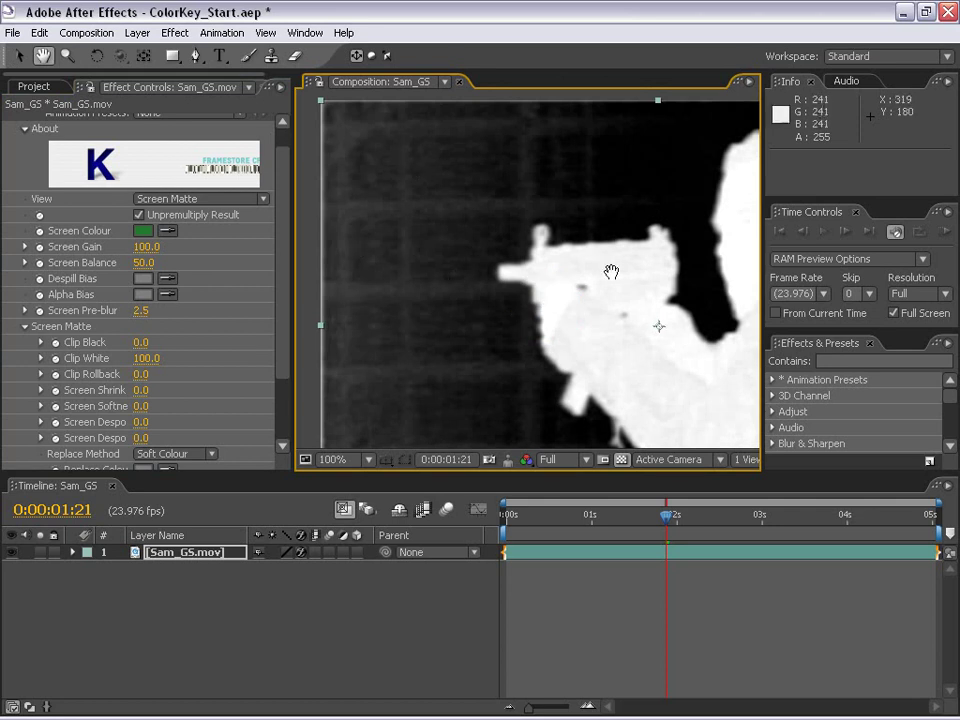
left_click_drag(611, 272, 531, 208)
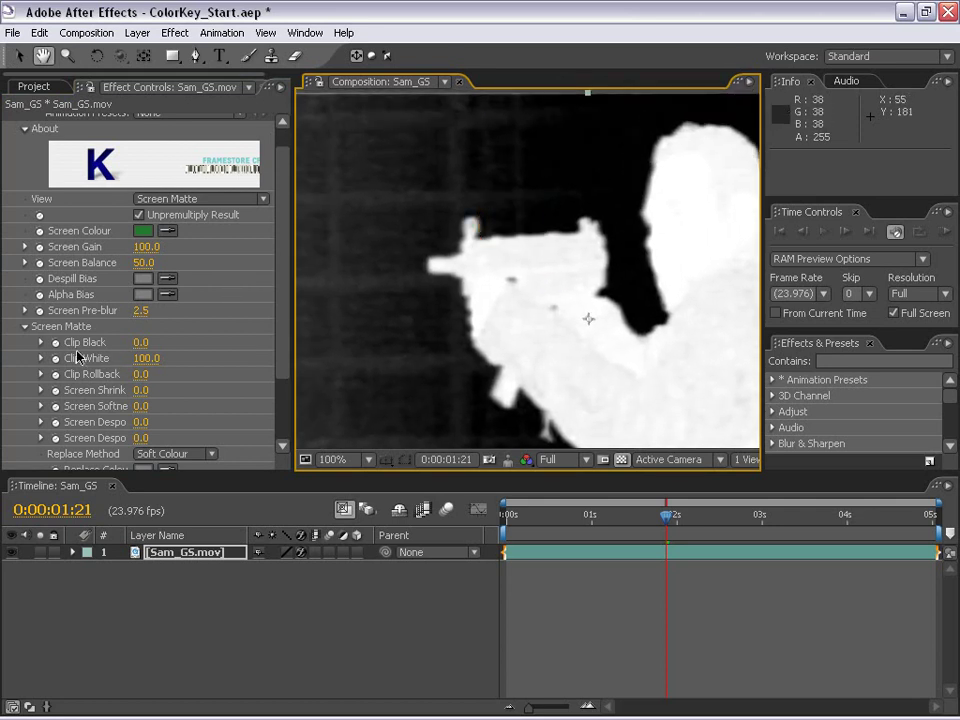
Raise Keylight's Clip Black to 34 while checking the matte background beside the gun.
left_click_drag(138, 346, 151, 343)
left_click_drag(435, 258, 541, 313)
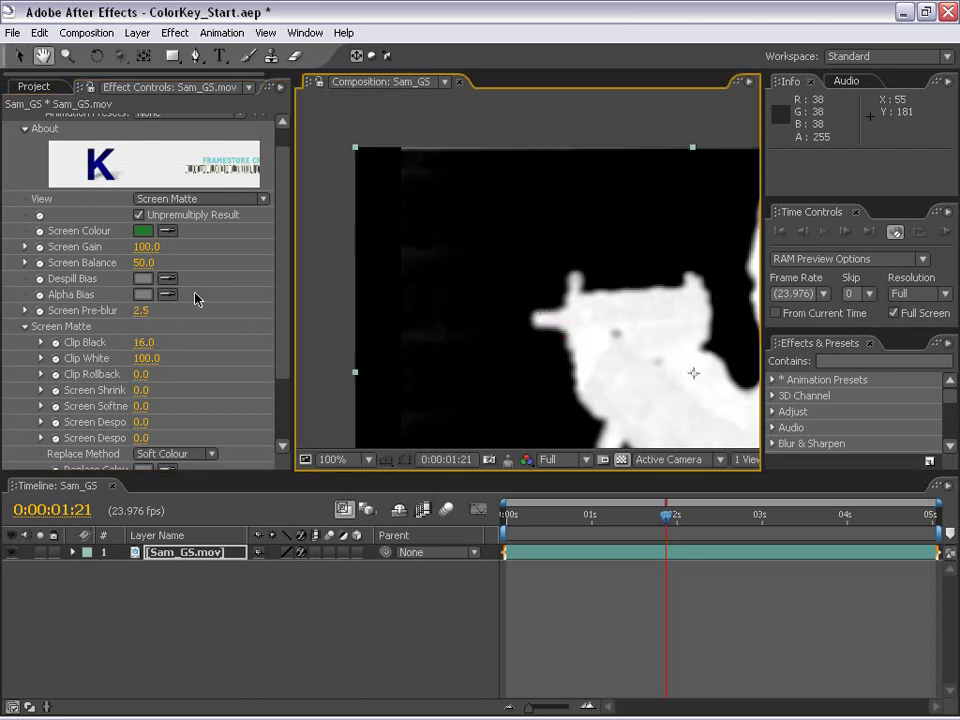
left_click_drag(147, 343, 163, 341)
left_click(506, 369)
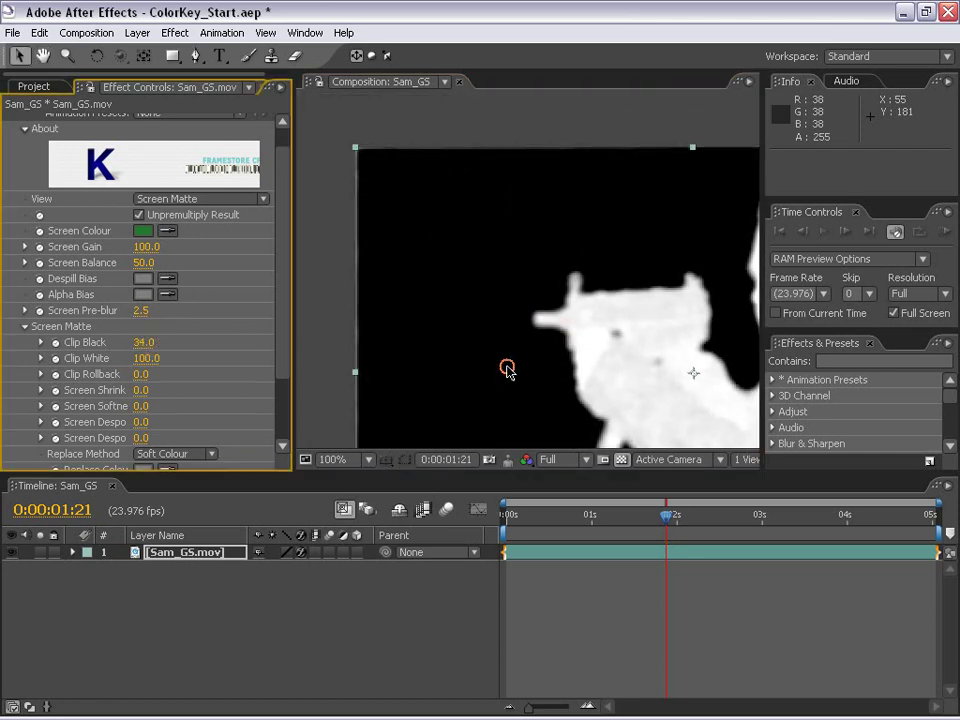
Lower Clip White to 75 to solidify the actor's matte, and set Clip Black to 35.
left_click_drag(714, 439, 519, 321)
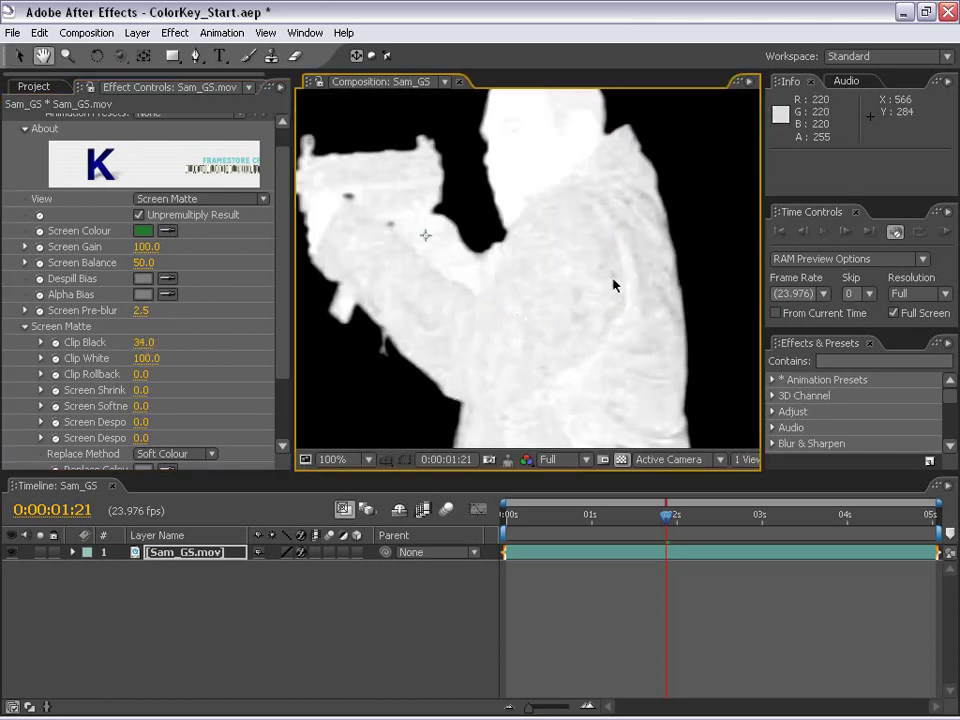
left_click_drag(131, 359, 152, 355)
left_click(145, 343)
type("35")
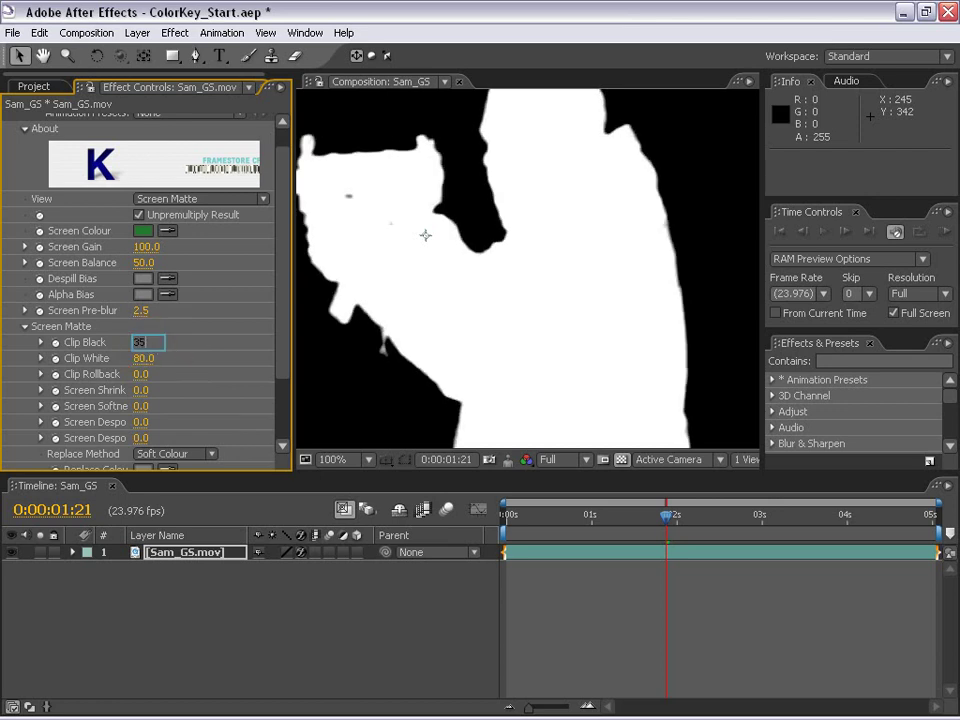
key("Tab")
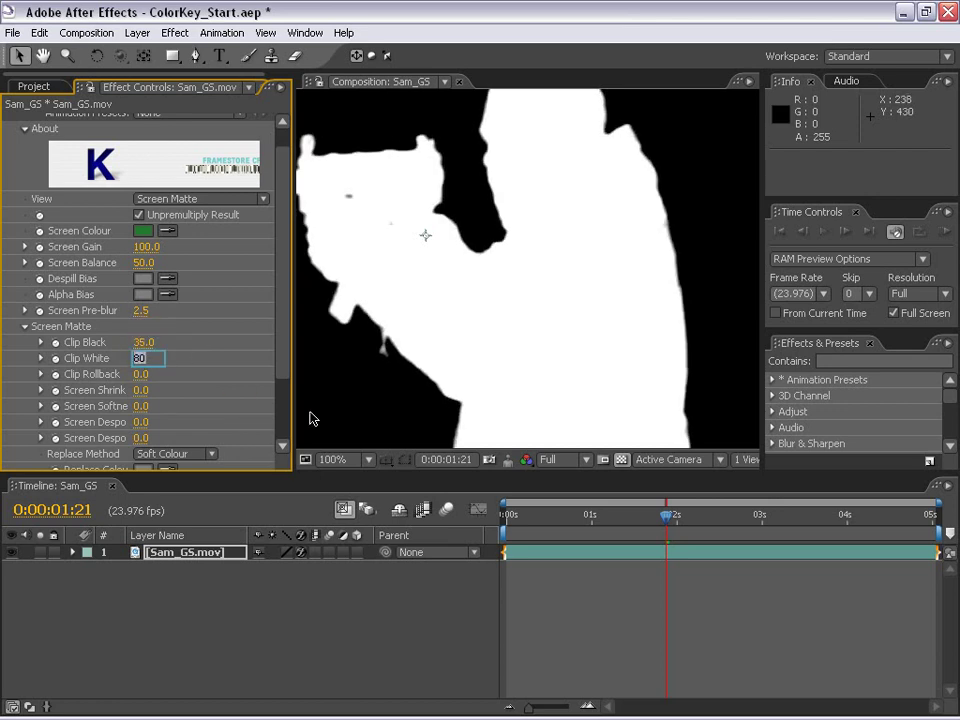
key("Return")
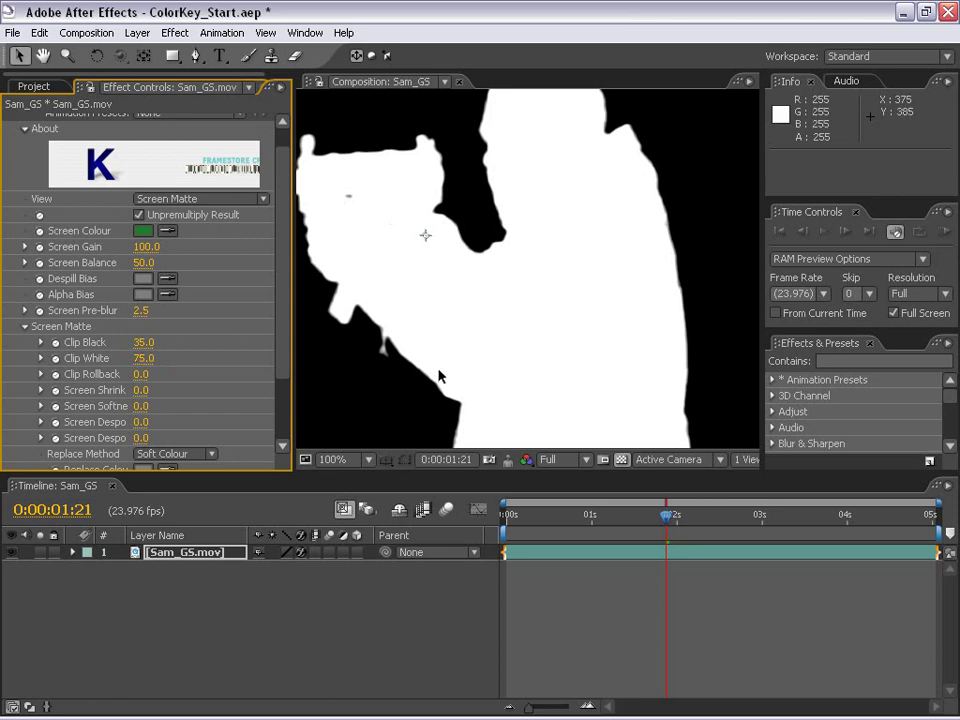
Return Keylight's view to Final Result and examine the keyed edges around the face, gun, sleeve and lower jacket.
key("comma")
left_click(155, 198)
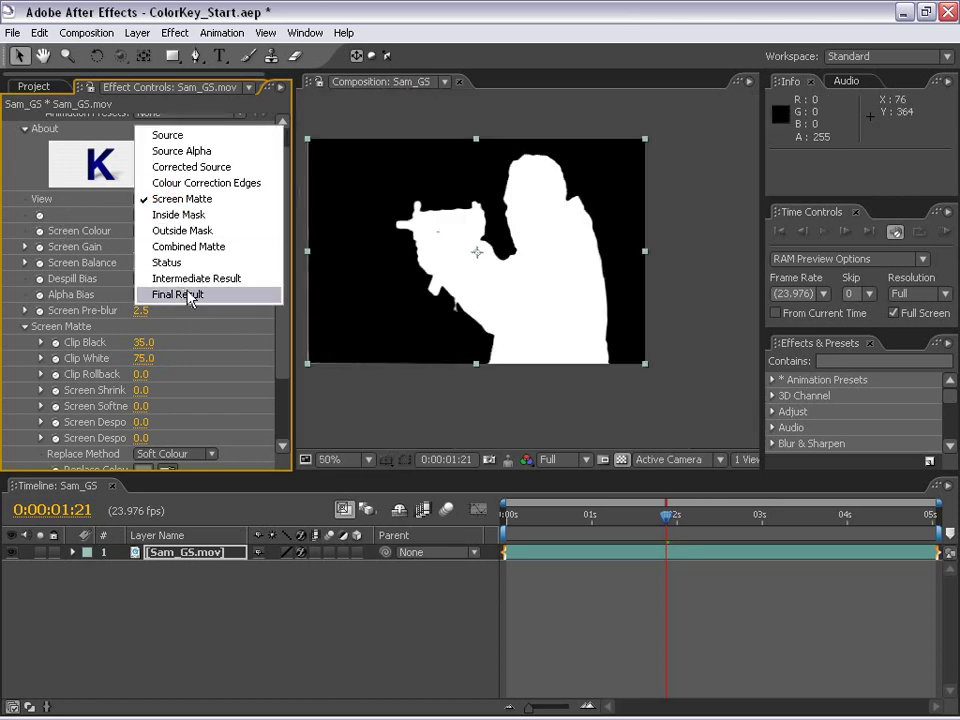
left_click(189, 296)
key("period")
key("period")
left_click_drag(568, 166, 621, 142)
key("period")
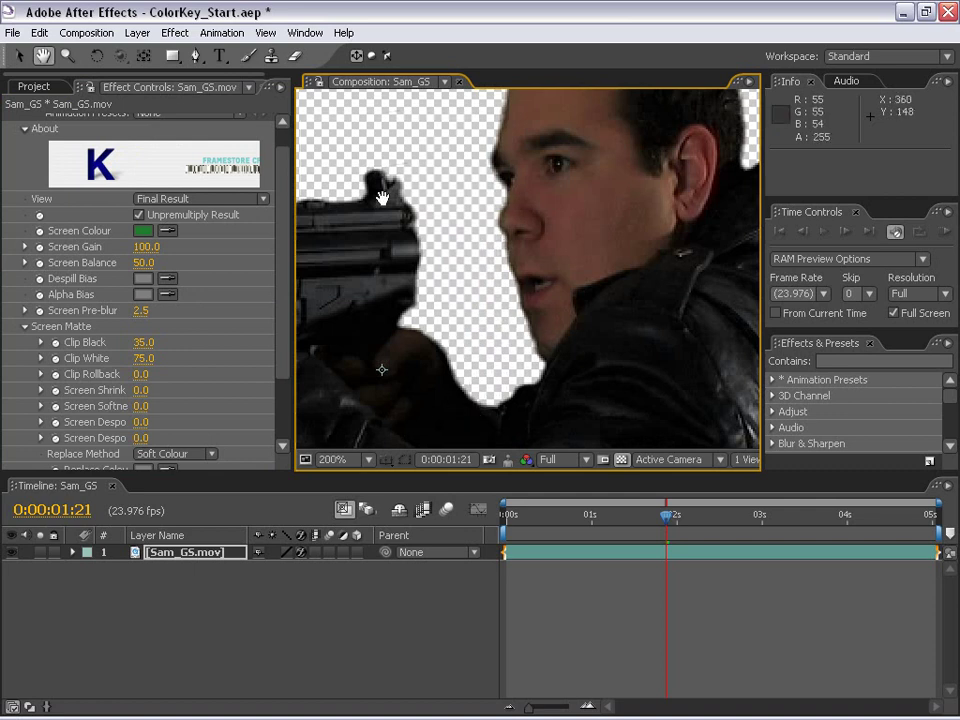
left_click_drag(320, 365, 445, 140)
left_click_drag(478, 360, 461, 264)
left_click_drag(521, 312, 432, 254)
left_click_drag(672, 370, 576, 211)
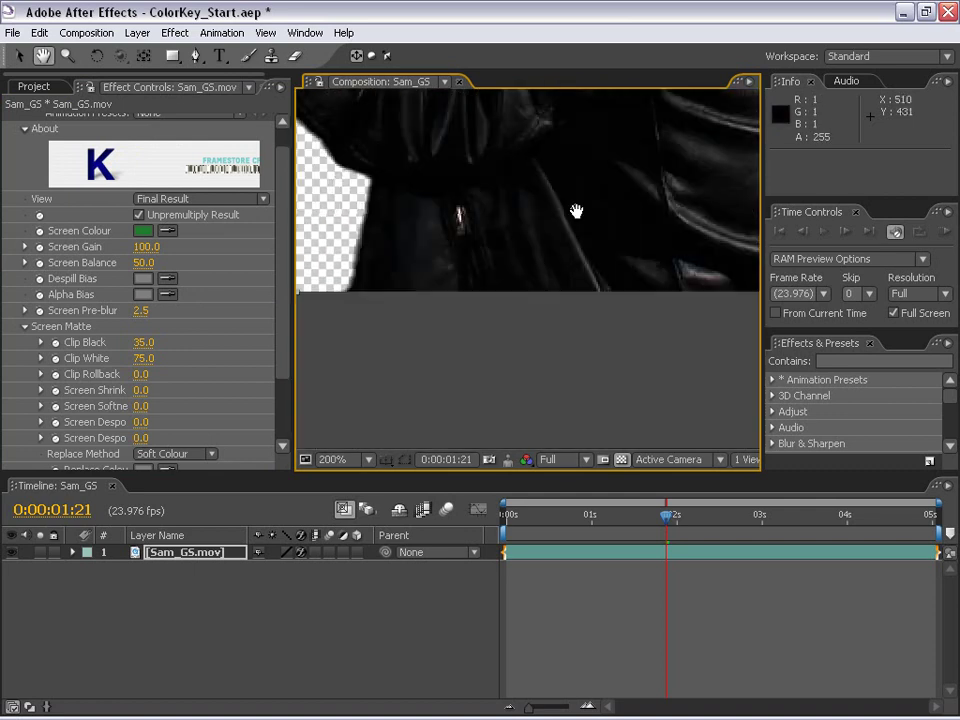
left_click_drag(582, 164, 558, 371)
key("comma")
left_click_drag(518, 223, 570, 289)
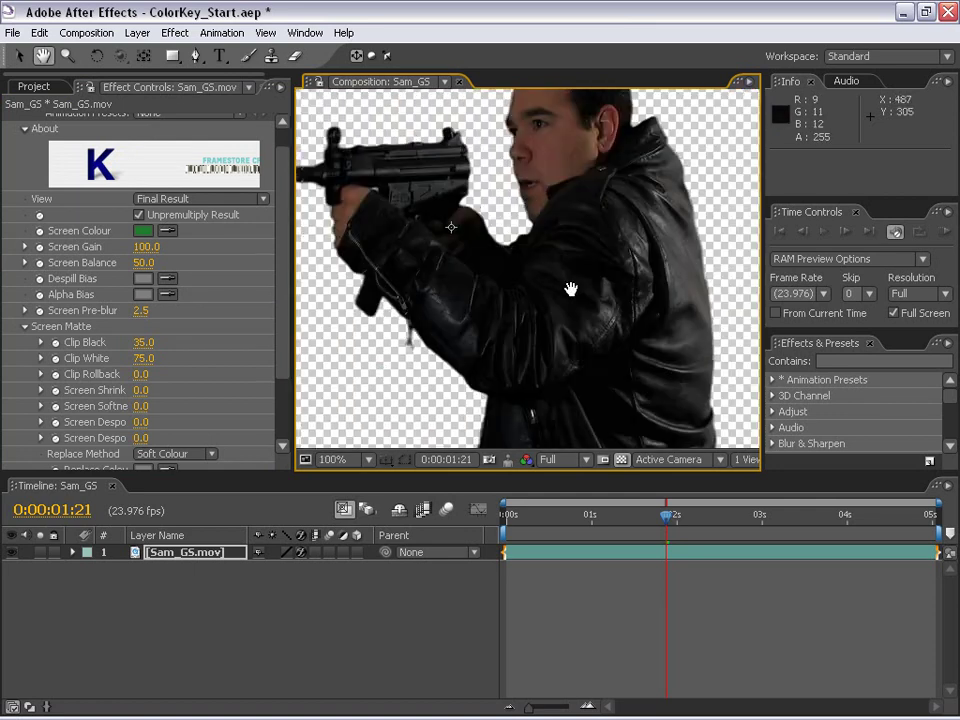
Try different Screen Shrink amounts on the matte, then set the value to -0.5.
left_click_drag(137, 391, 160, 378)
left_click(141, 390)
type("0")
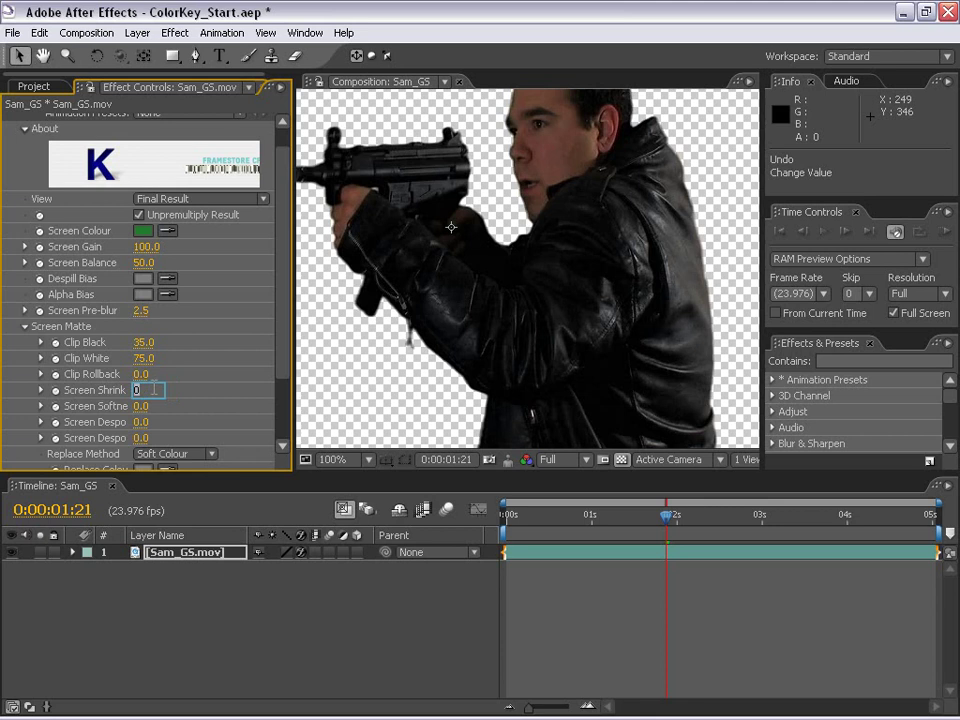
type("0.5")
key("Return")
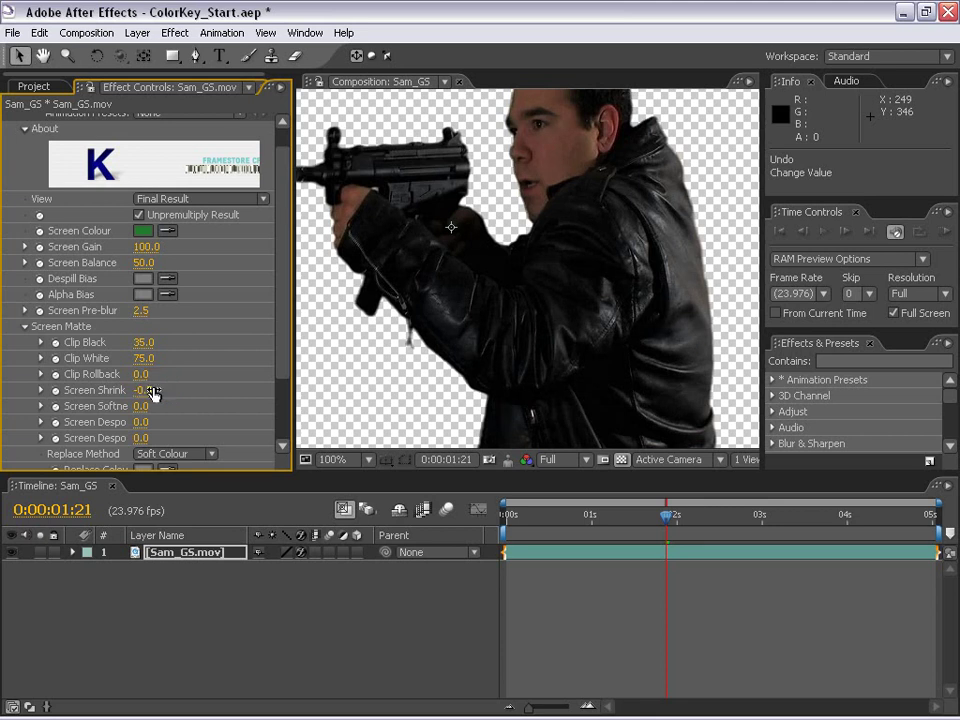
Examine the keyed edges around the actor's face, hair and jacket up close.
scroll(386, 272, "up", 1)
key("h")
left_click_drag(525, 180, 516, 344)
scroll(516, 344, "up", 1)
scroll(516, 344, "down", 3)
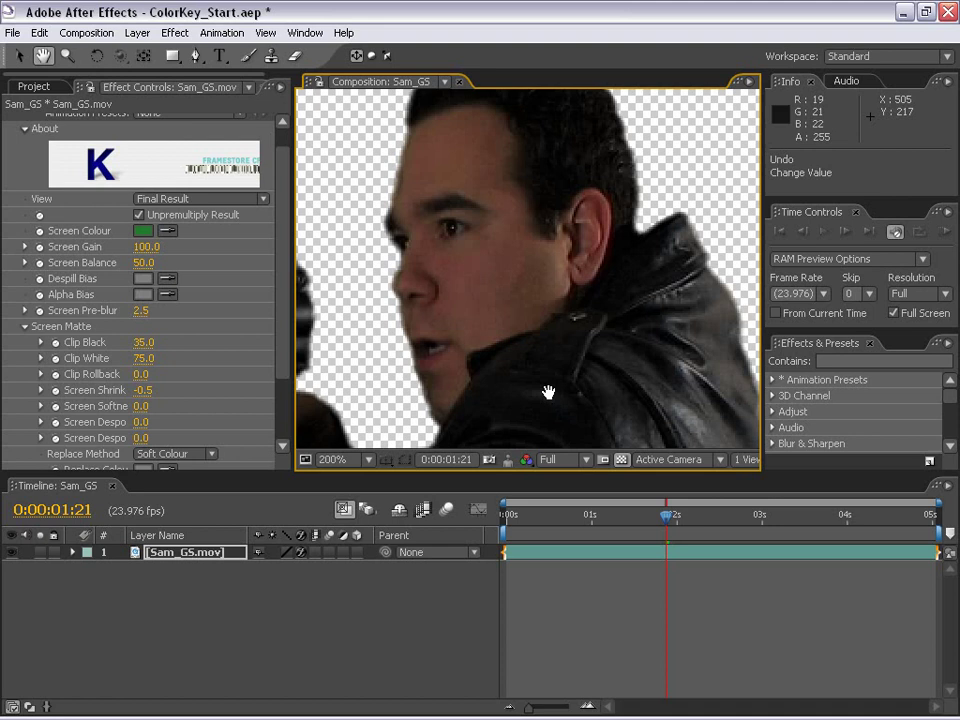
scroll(548, 392, "down", 1)
key("v")
left_click_drag(281, 250, 276, 230)
scroll(281, 279, "down", 2)
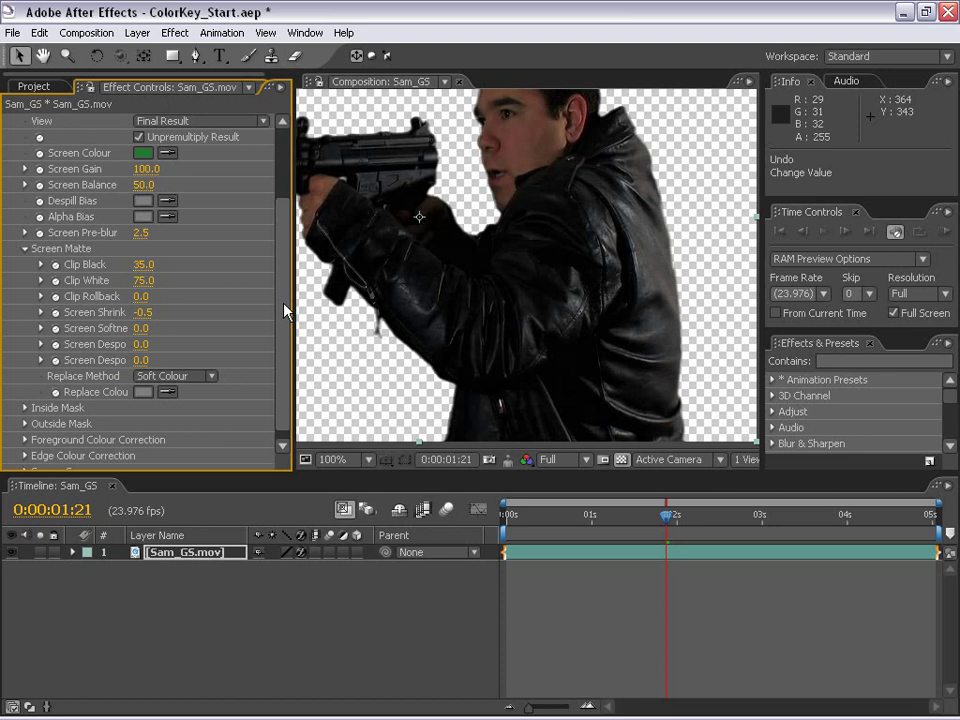
key("h")
left_click_drag(585, 400, 542, 378)
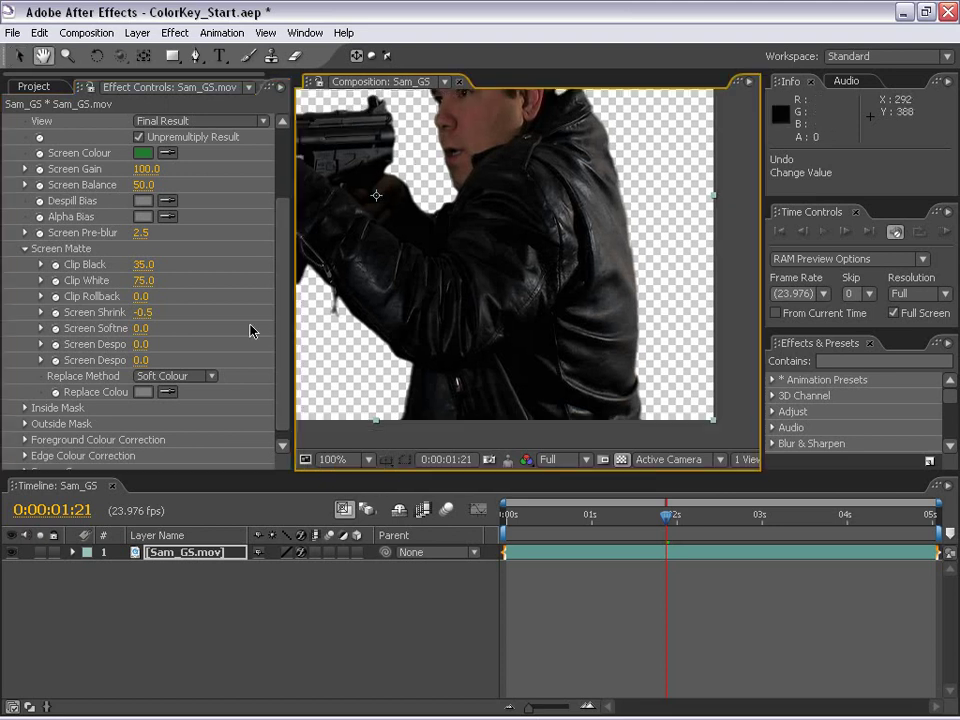
Switch Keylight's view to Intermediate Result and inspect the colours along the jacket, gun, hand and sleeve.
key("v")
left_click(283, 334)
scroll(178, 195, "up", 2)
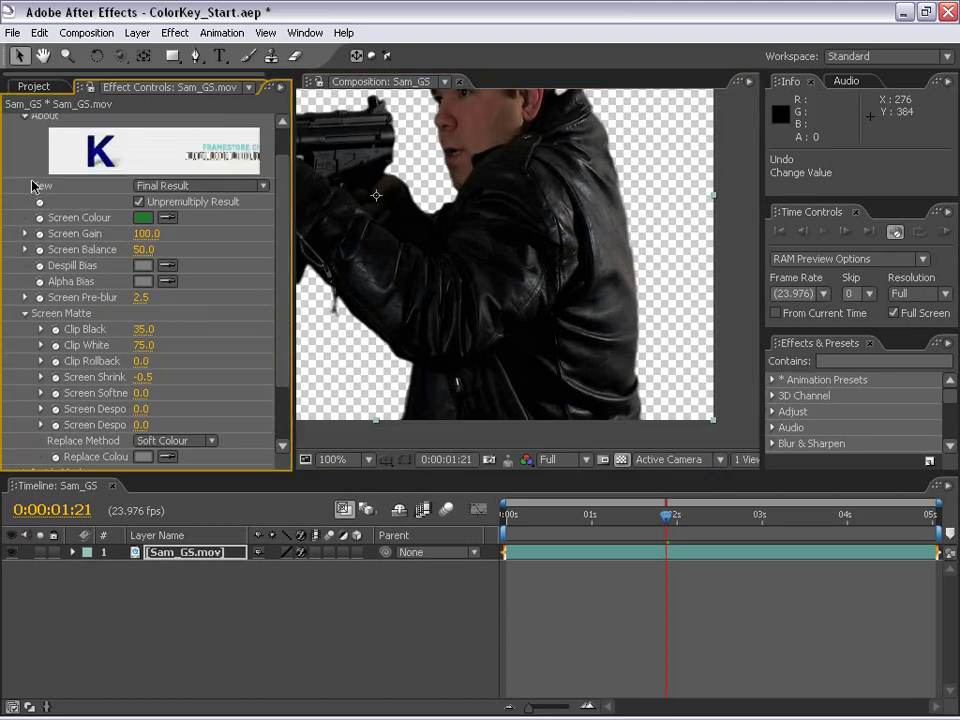
key("h")
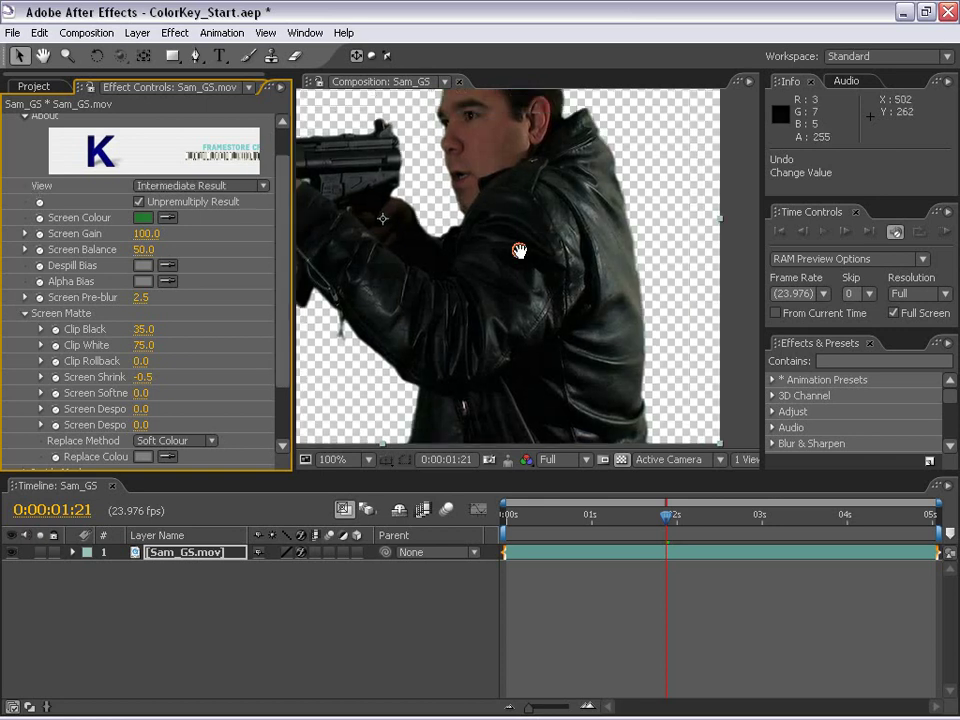
left_click_drag(519, 251, 519, 319)
scroll(493, 322, "up", 1)
left_click_drag(587, 230, 540, 296)
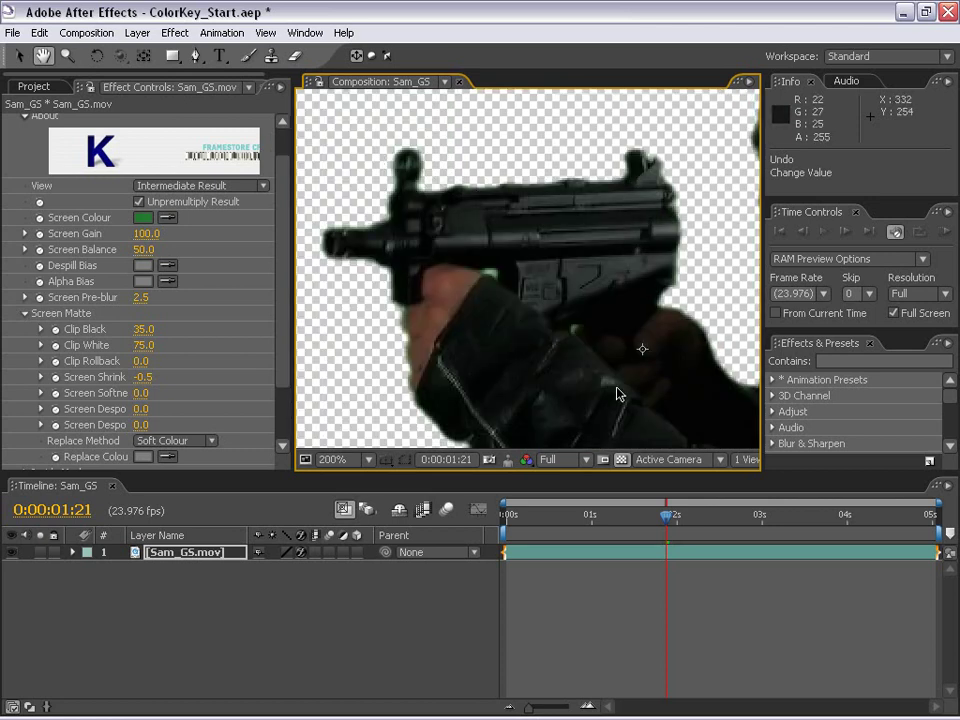
left_click_drag(632, 420, 484, 282)
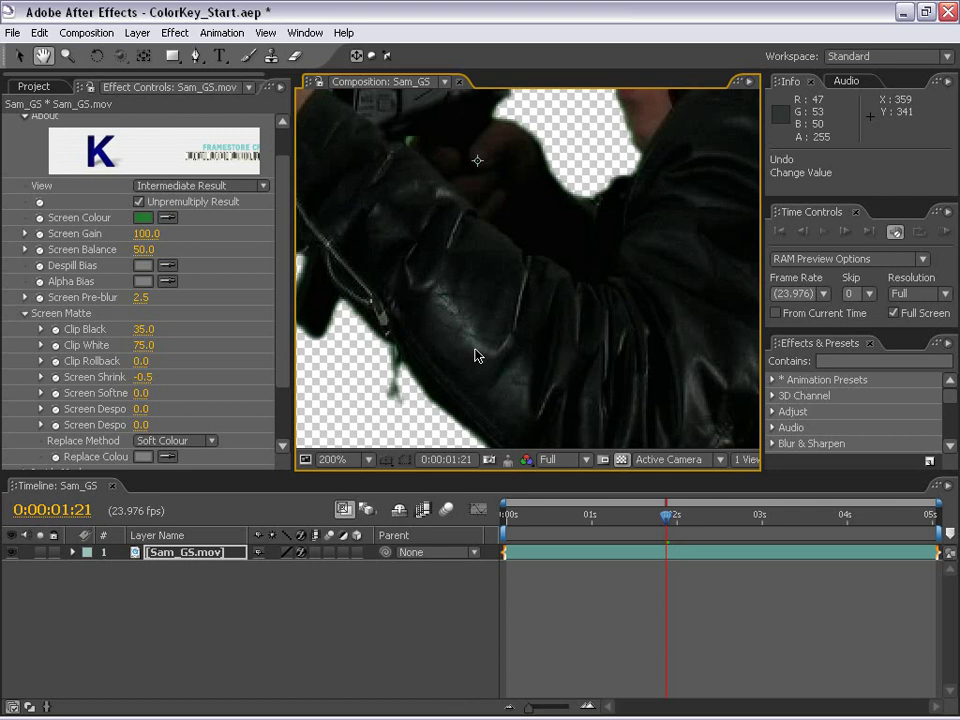
Restore Keylight's Final Result view and inspect the colour along the back, shoulder and collar of the jacket.
key("comma")
left_click(200, 185)
left_click(195, 202)
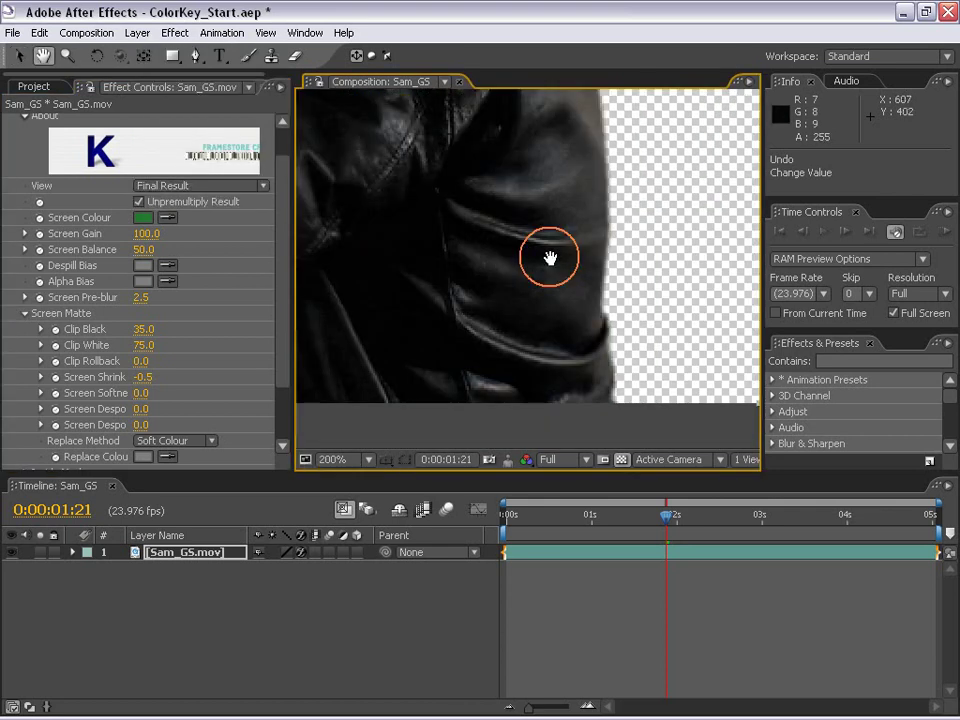
left_click_drag(549, 259, 604, 354)
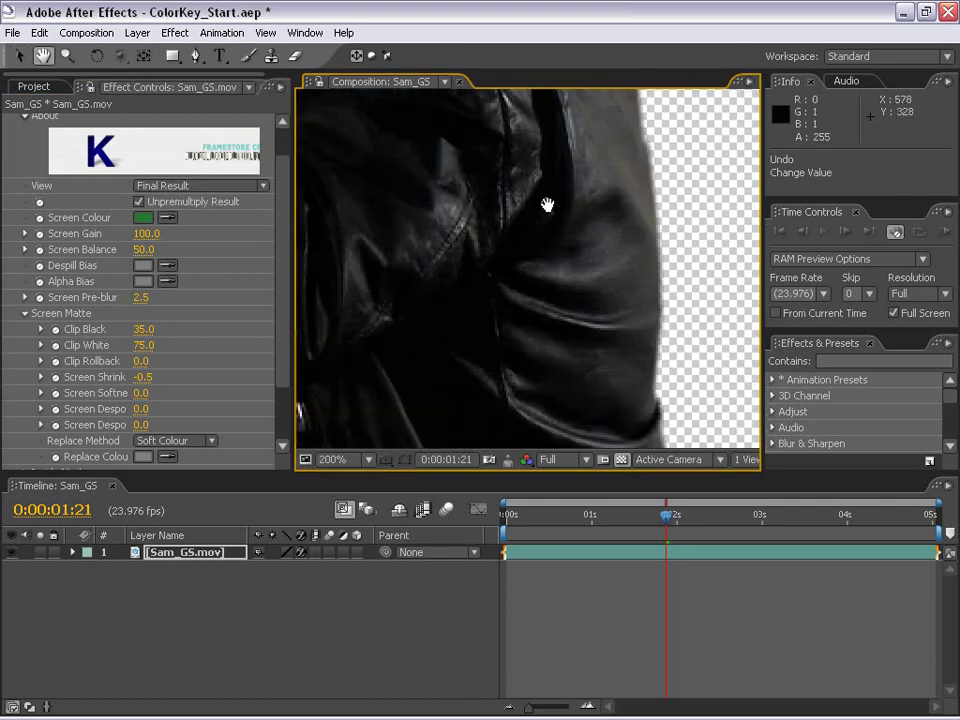
left_click_drag(546, 206, 571, 341)
left_click_drag(551, 261, 599, 394)
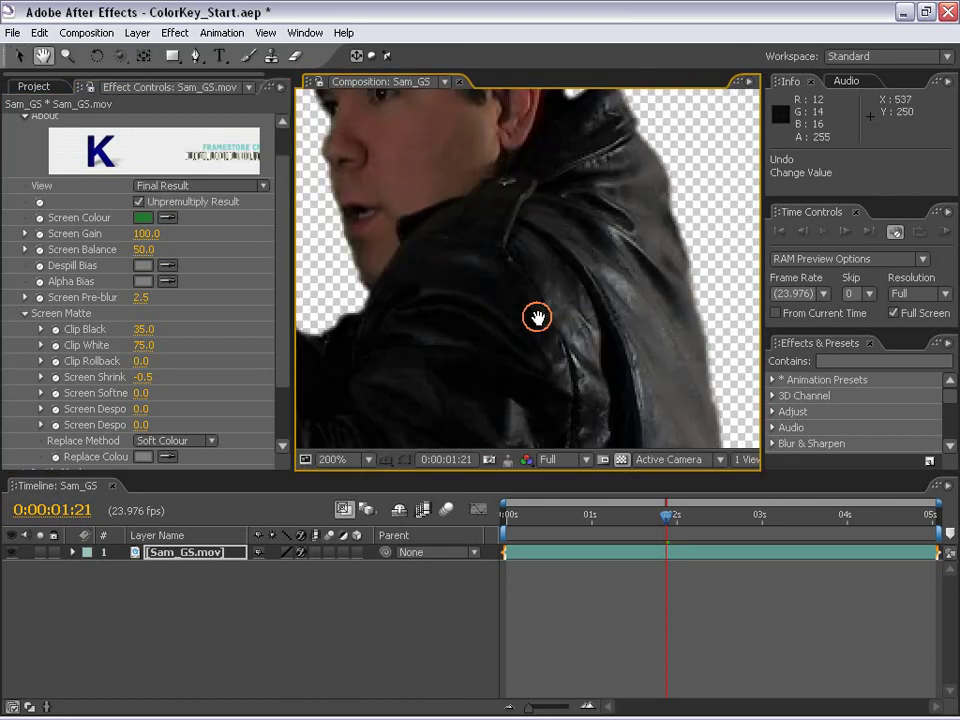
key("comma")
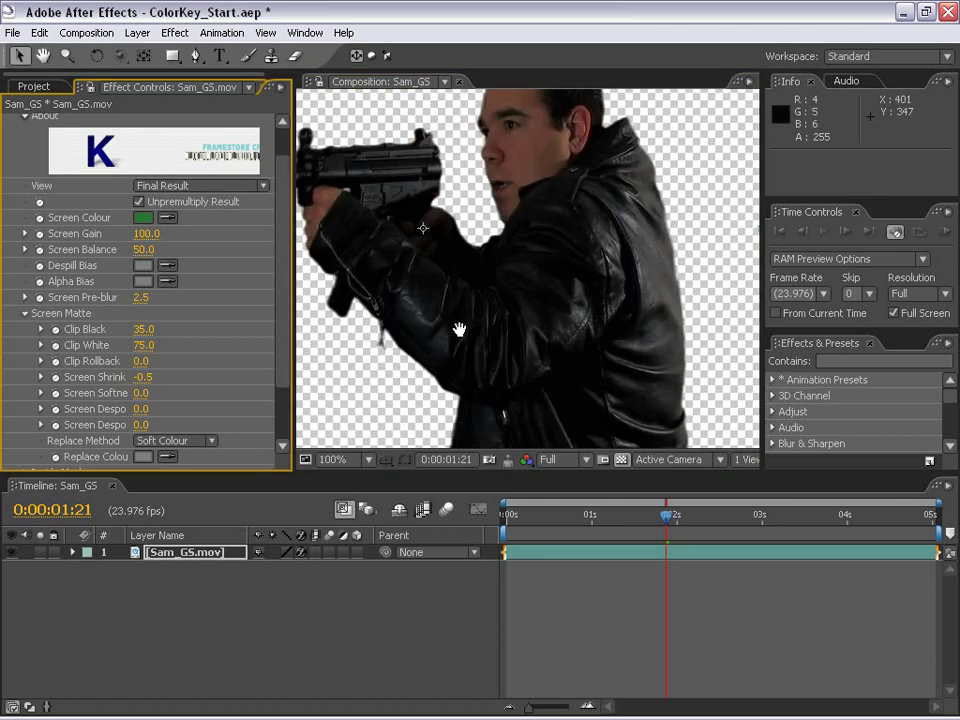
Check the keyed actor against the plain black background, then turn the transparency grid back on.
left_click_drag(459, 329, 462, 282)
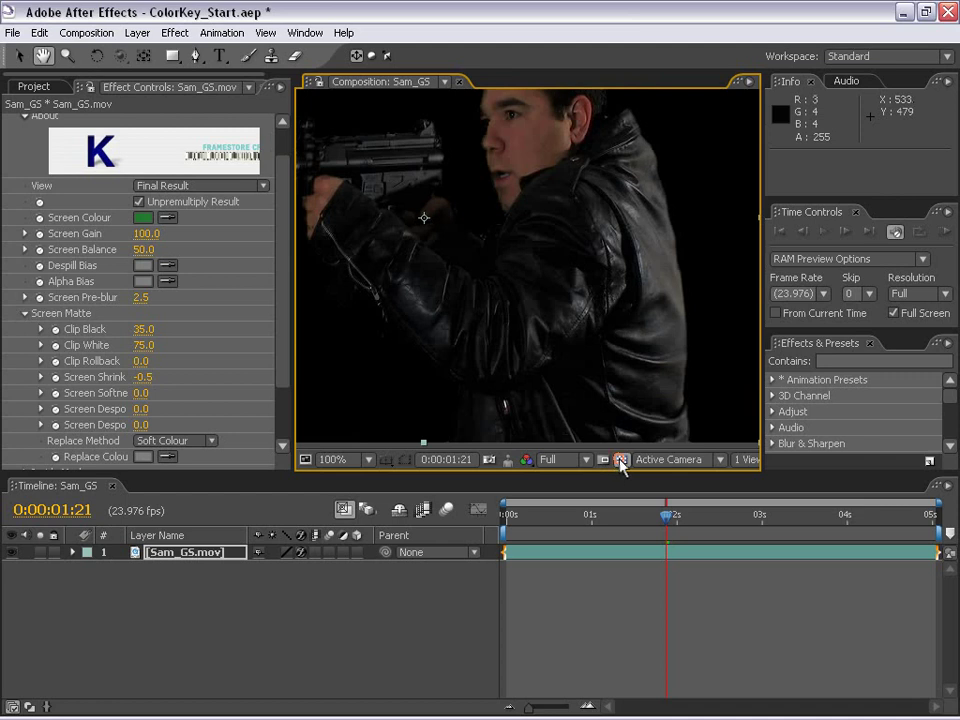
left_click(620, 460)
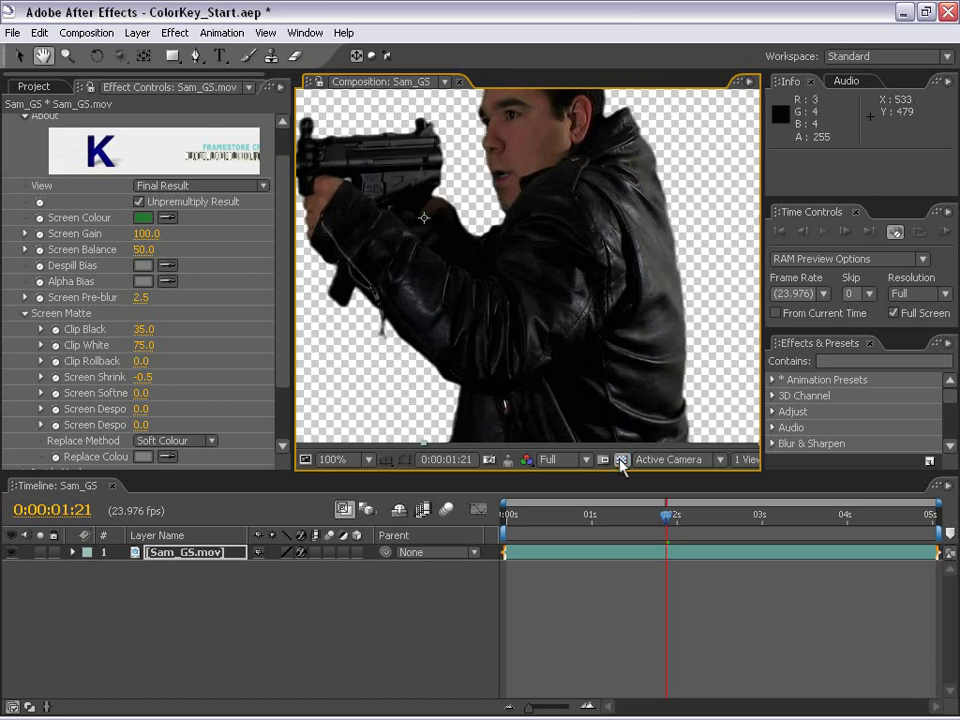
left_click_drag(551, 314, 521, 298)
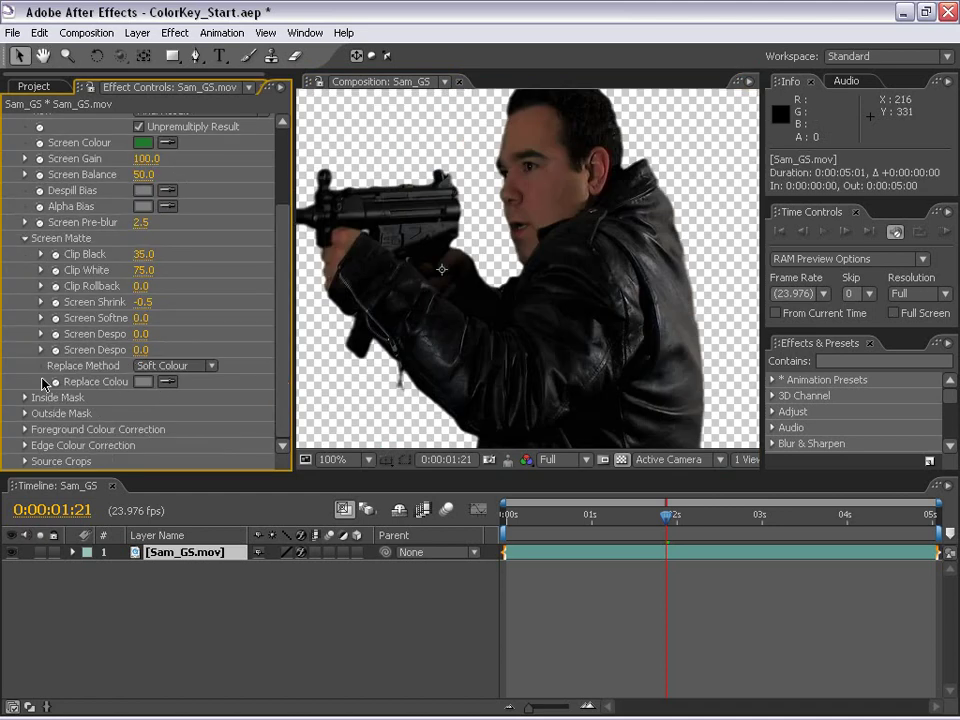
Set Keylight's Replace Method to Hard Colour and check how the jacket looks.
left_click(175, 365)
left_click(176, 351)
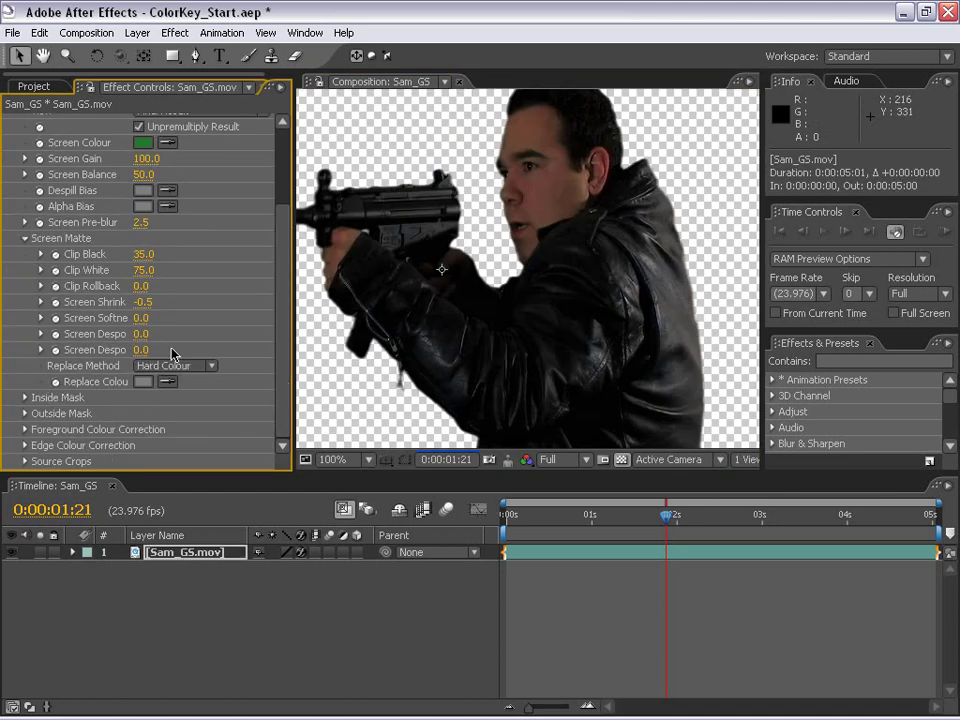
left_click_drag(452, 354, 426, 272)
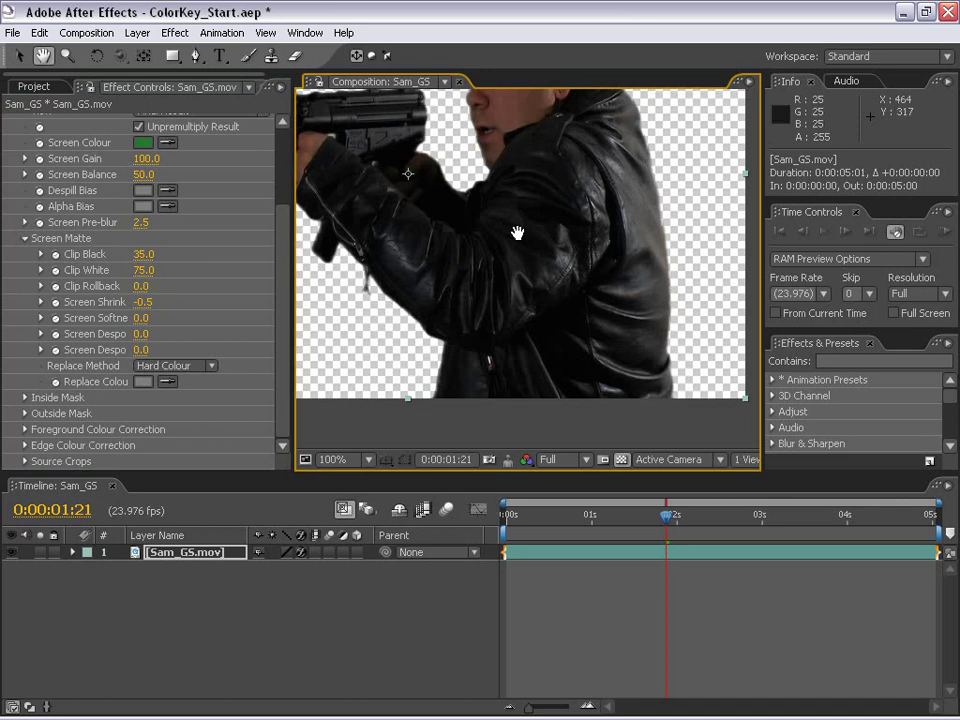
left_click_drag(517, 233, 515, 255)
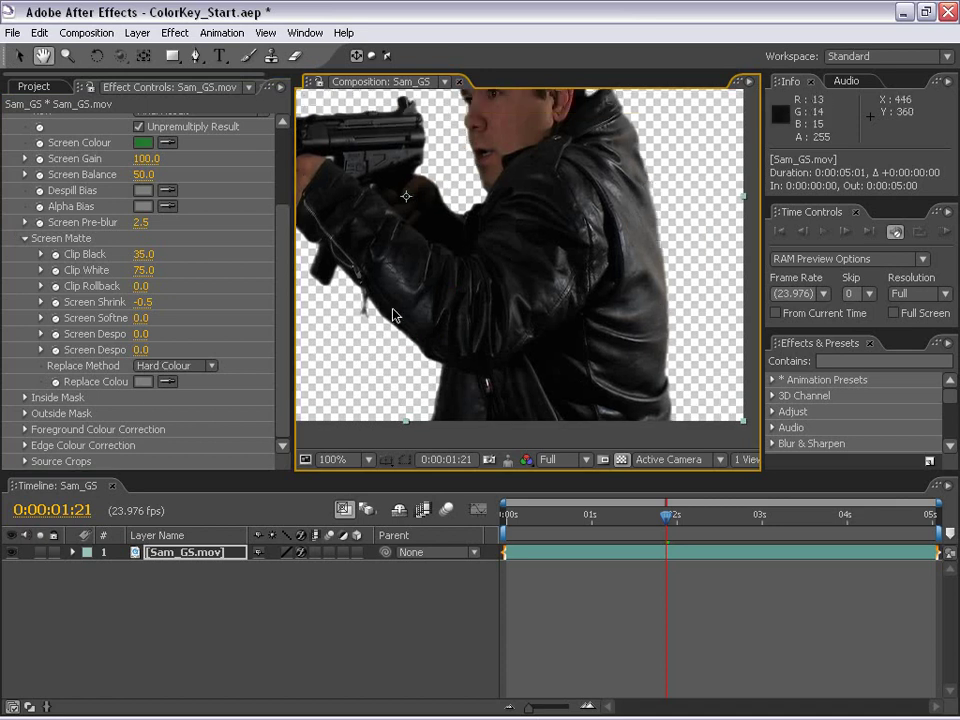
Set Keylight's Replace Colour to the dark greyish green 3C4438 and check the jacket edges.
left_click(146, 382)
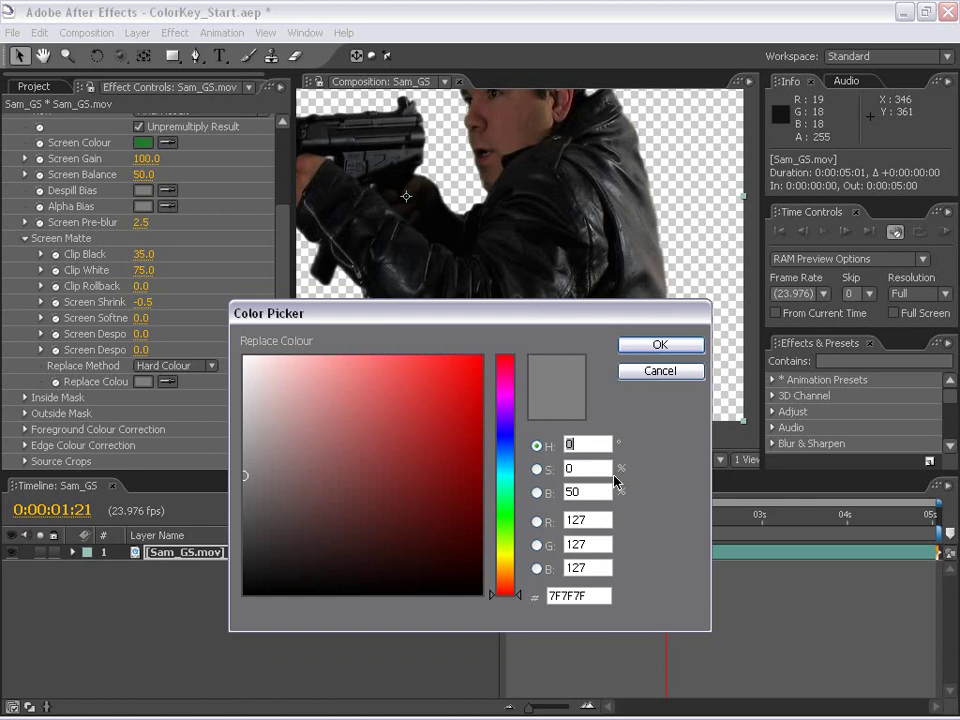
type("103")
left_click_drag(259, 527, 284, 531)
left_click(650, 346)
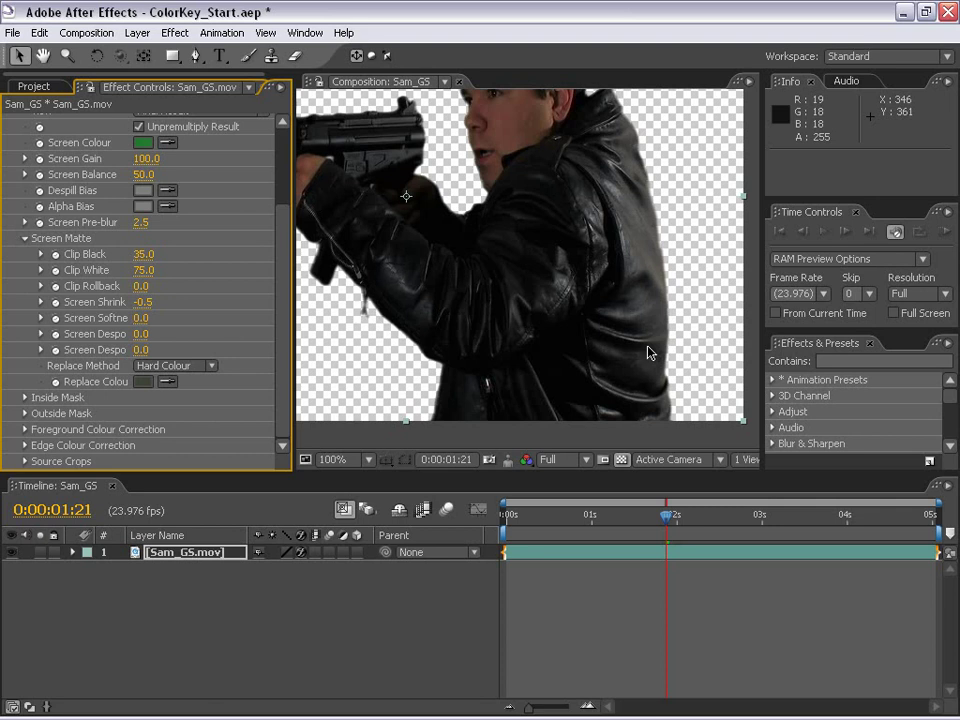
key("h")
left_click_drag(621, 283, 586, 384)
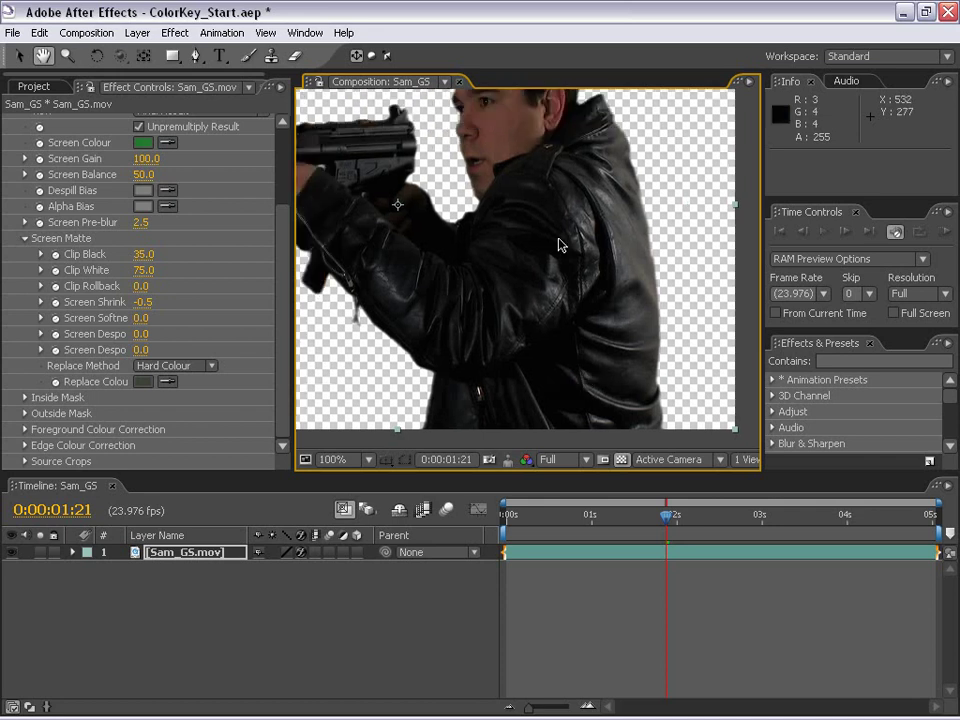
Fine-tune the Replace Colour within the dark, desaturated greens.
left_click(143, 381)
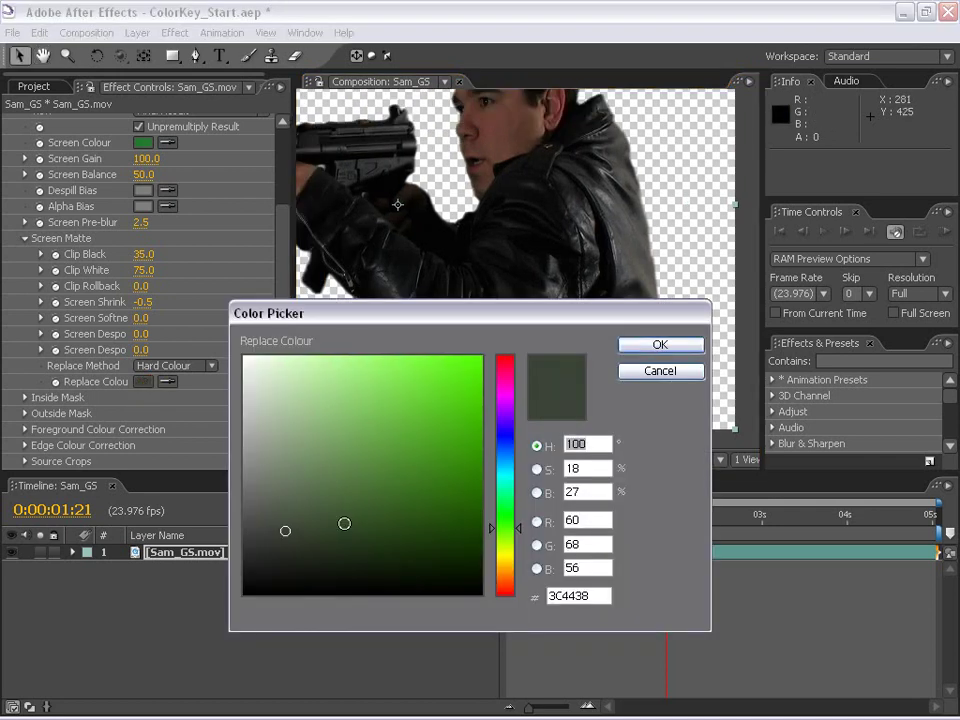
left_click(295, 535)
left_click_drag(293, 535, 288, 531)
left_click(684, 350)
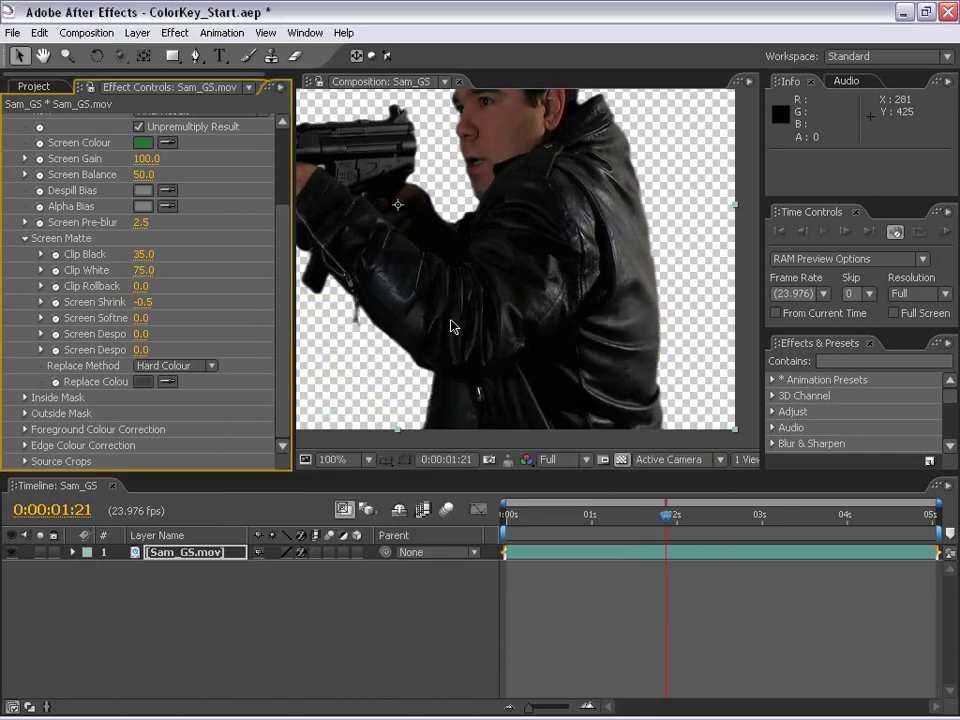
Check the whole keyed actor, then inspect the key at 0:00:02:08.
scroll(451, 321, "down", 1)
key("space")
left_click_drag(485, 261, 547, 309)
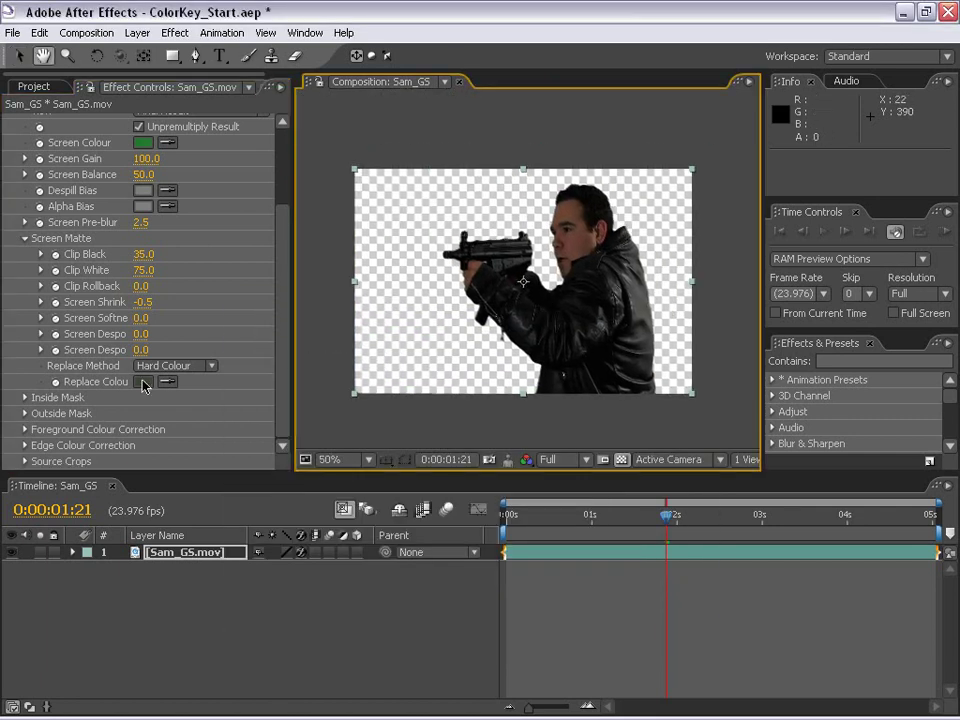
left_click(628, 568)
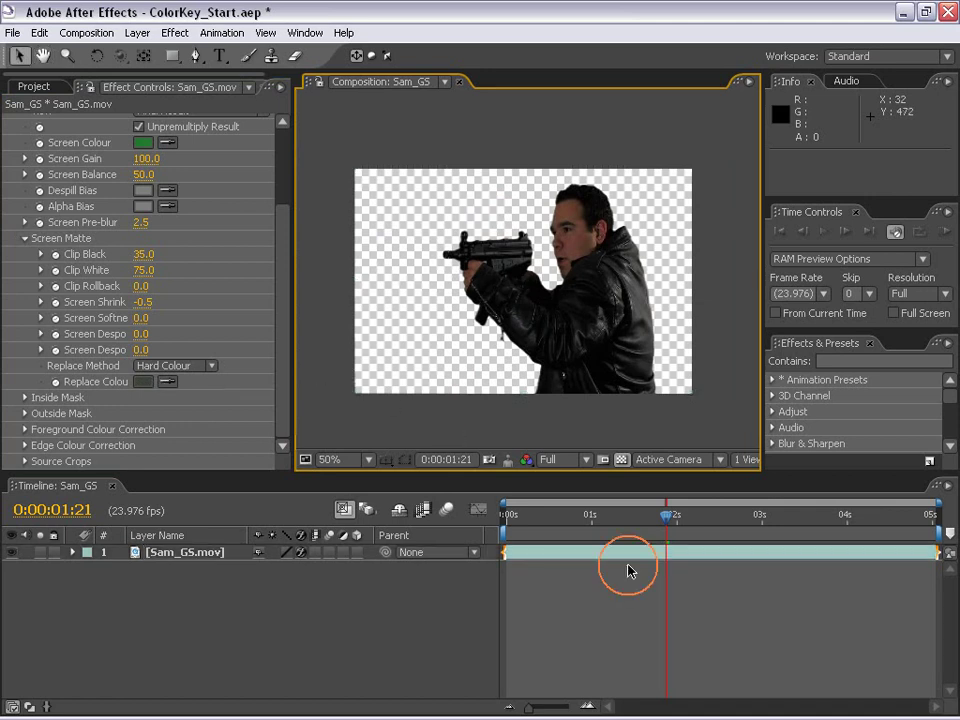
left_click_drag(624, 521, 707, 520)
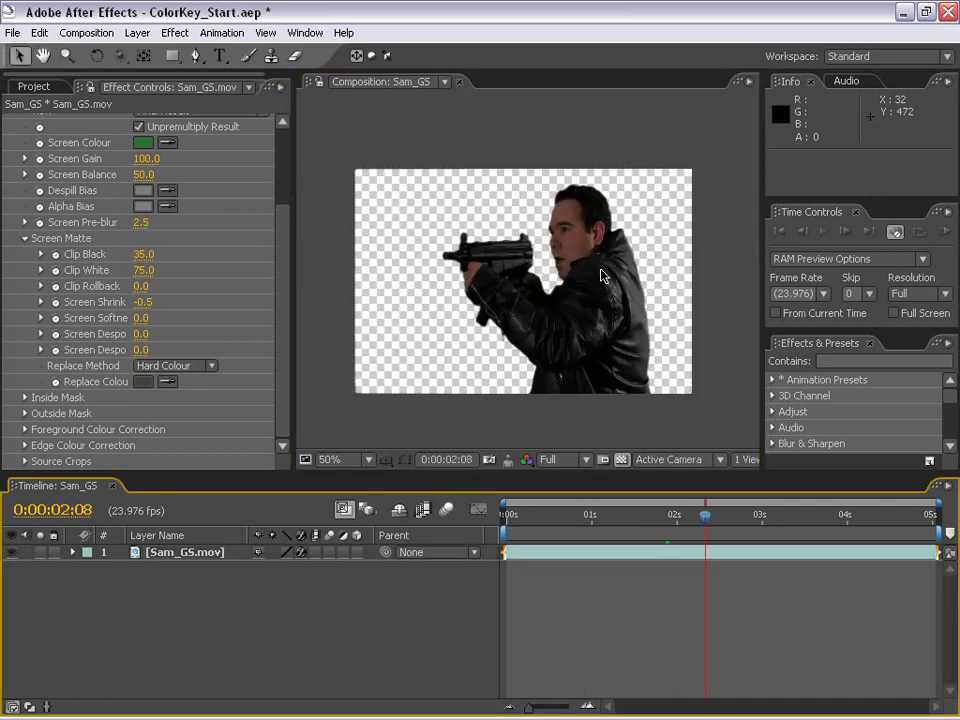
scroll(593, 275, "up", 2)
Open the IMG_9394.jpg footage from the project and view the whole wall photo.
left_click(34, 86)
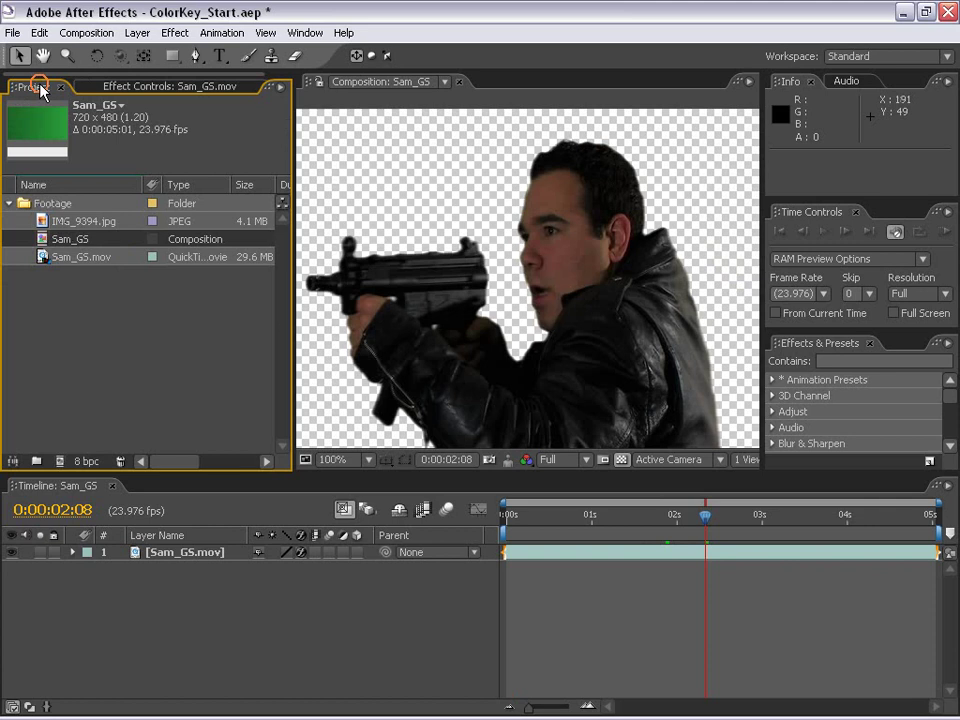
left_click(44, 222)
left_click_drag(34, 219, 162, 338)
double_click(42, 220)
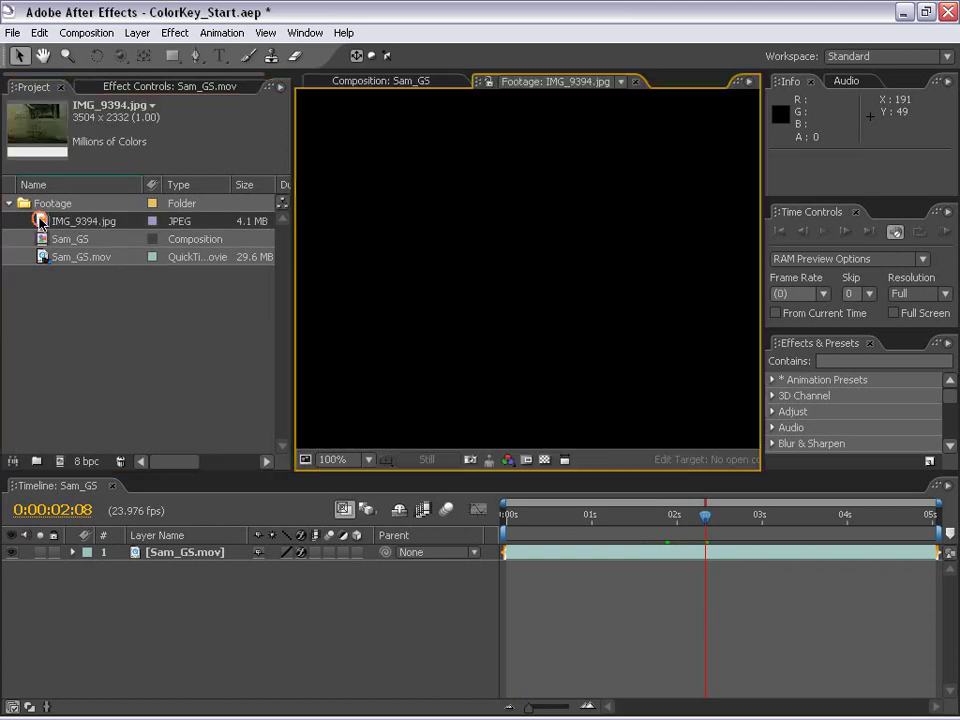
scroll(553, 345, "down", 4)
scroll(516, 337, "up", 3)
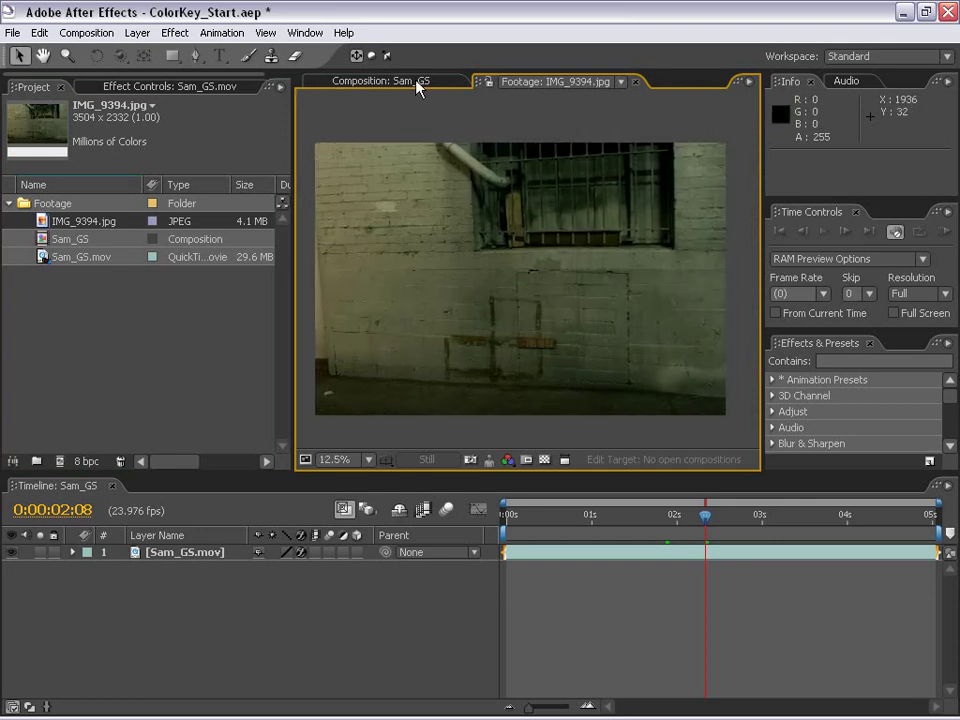
Add IMG_9394.jpg to the Sam_GS composition beneath the Sam_GS.mov layer and align its start with the composition's beginning.
left_click(374, 82)
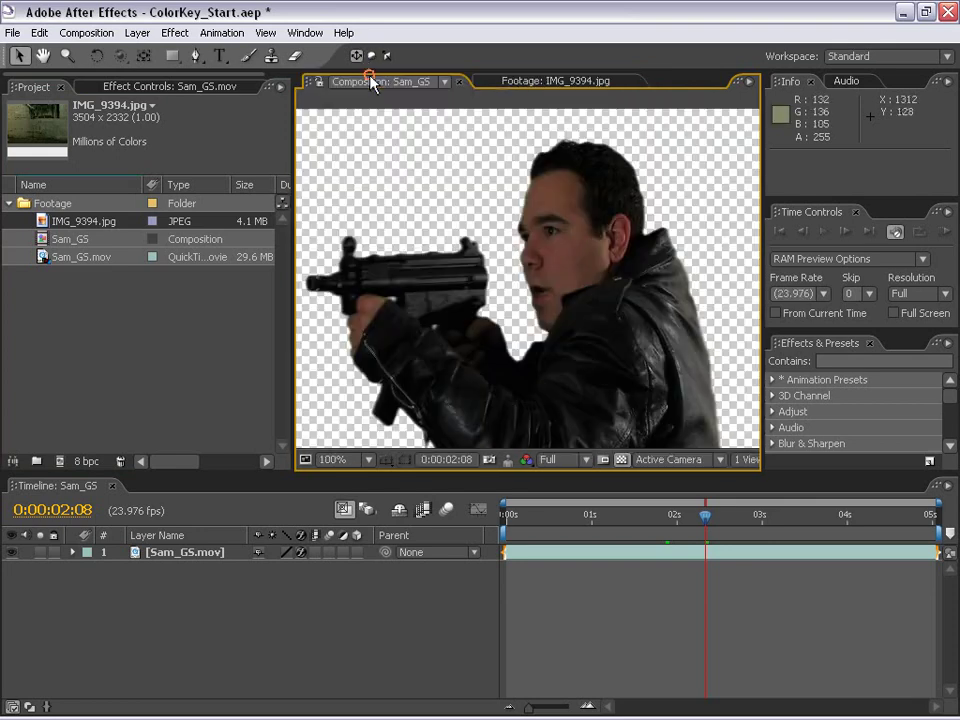
scroll(478, 340, "down", 1)
key("space")
left_click_drag(478, 340, 505, 288)
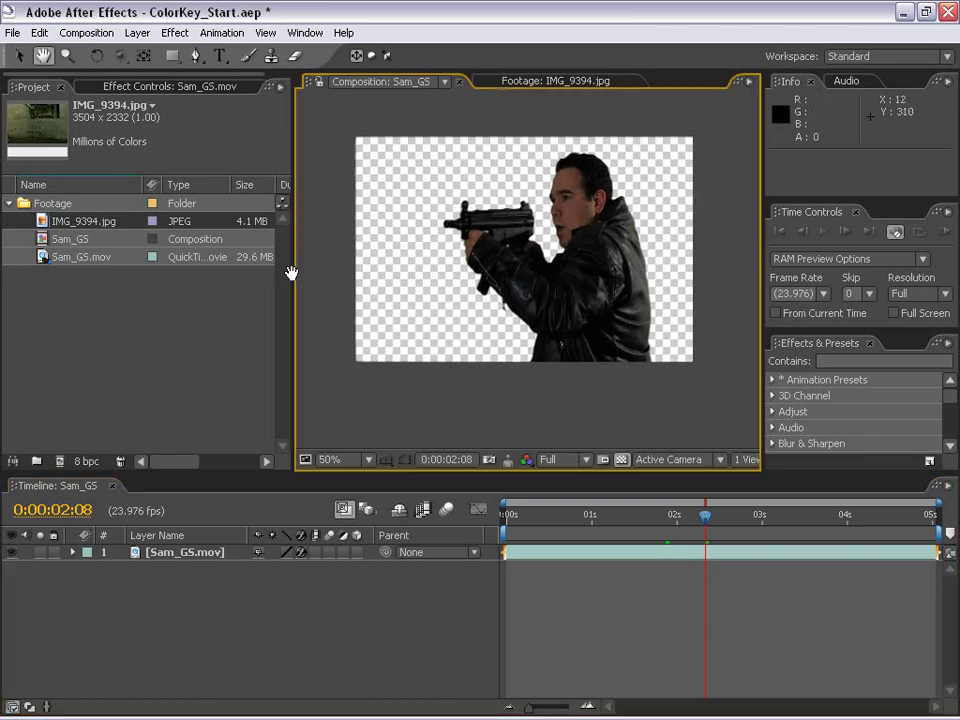
left_click_drag(83, 221, 526, 570)
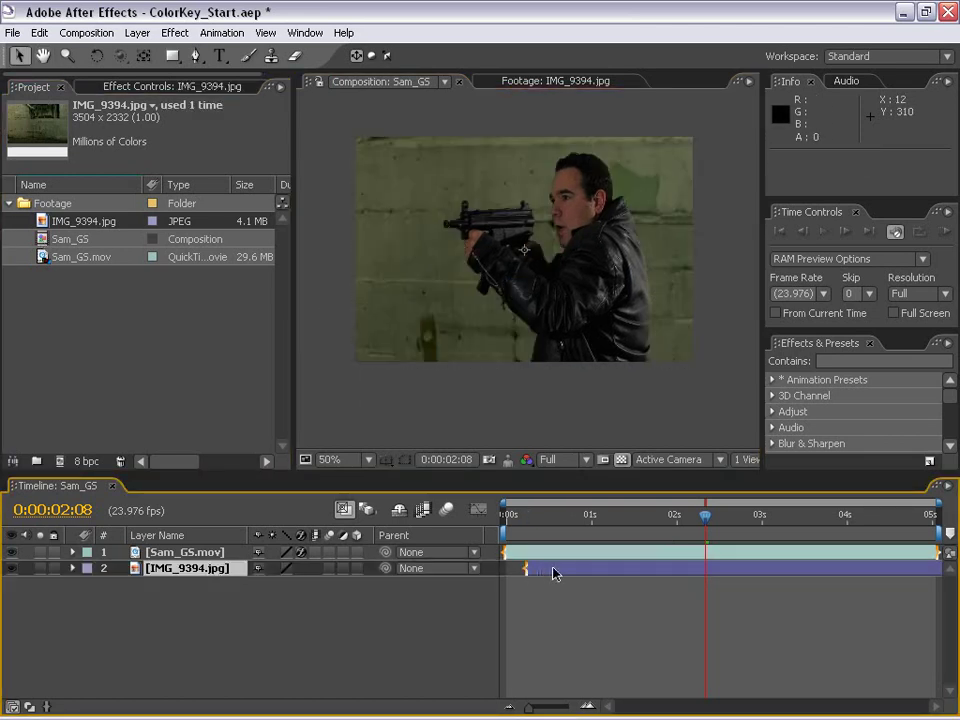
key("alt+Home")
Scale the IMG_9394.jpg background down to about 26% and check how it sits behind the actor.
scroll(541, 349, "down", 4)
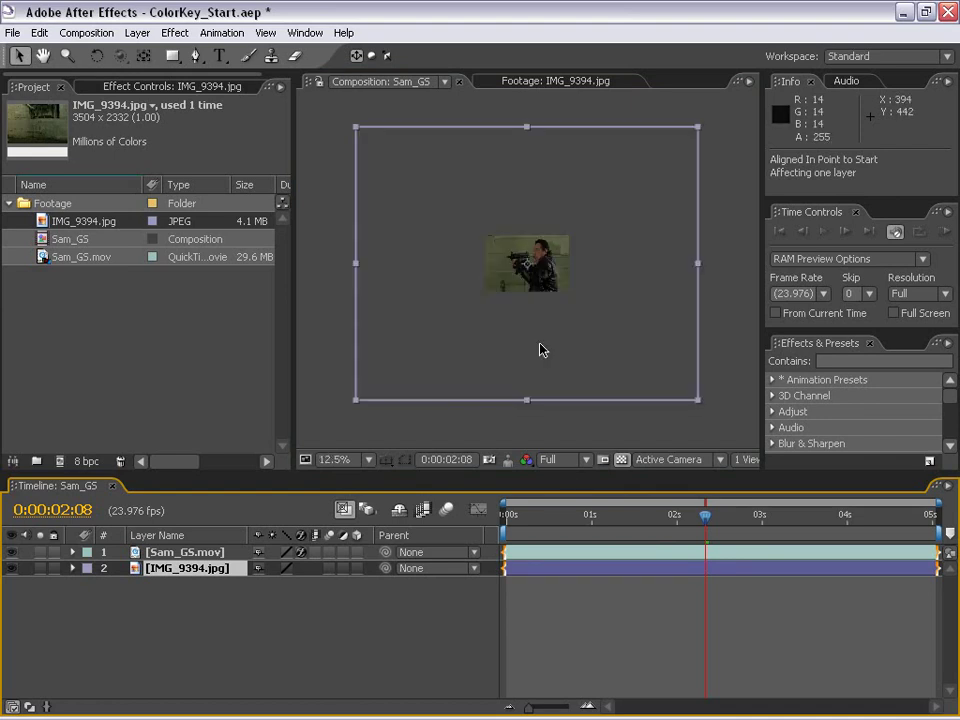
scroll(541, 349, "up", 4)
scroll(540, 350, "down", 4)
left_click_drag(700, 402, 590, 303)
scroll(512, 328, "up", 6)
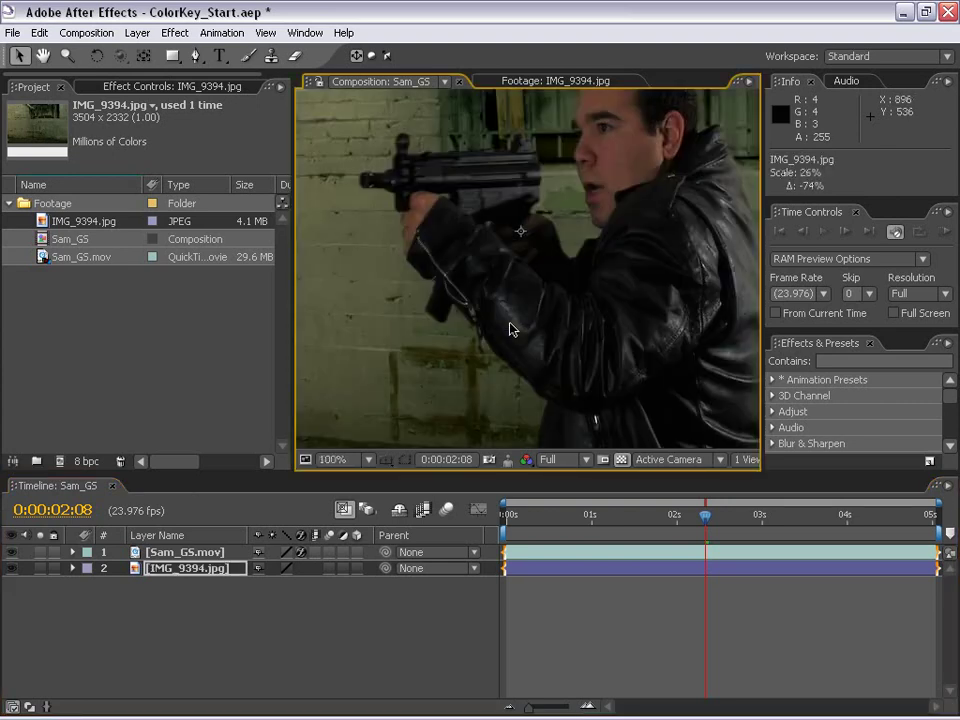
Enlarge the wall background slightly and shift it to about 338, 268, framing it against the actor at 0:00:01:06.
scroll(508, 328, "down", 2)
left_click_drag(699, 389, 712, 393)
mouse_move(659, 362)
left_mouse_down()
mouse_move(658, 394)
mouse_move(656, 386)
left_mouse_up()
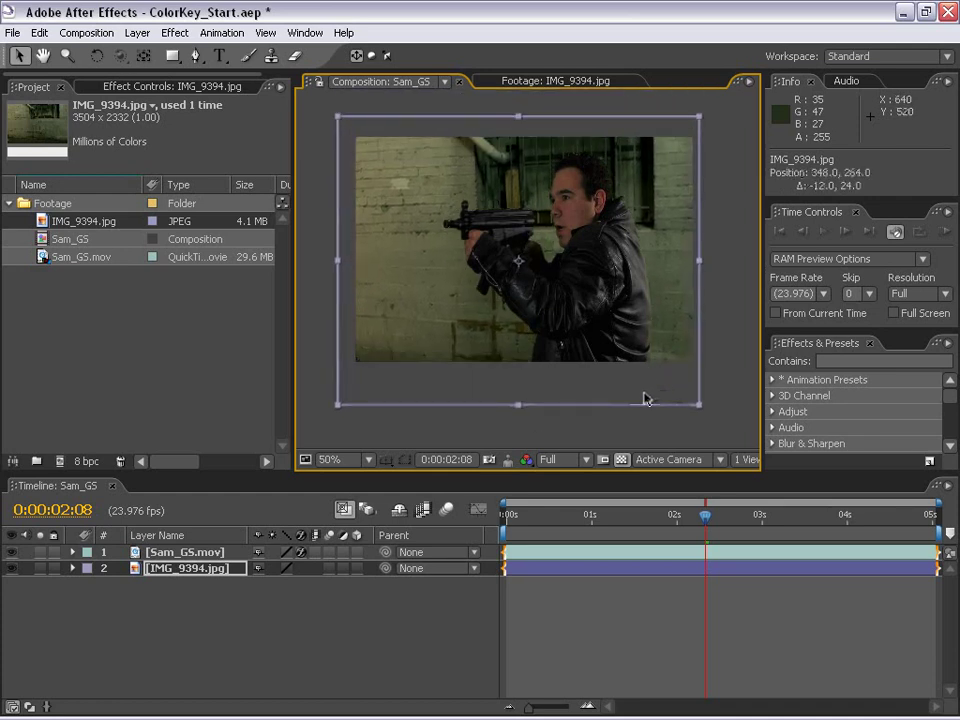
left_click(611, 512)
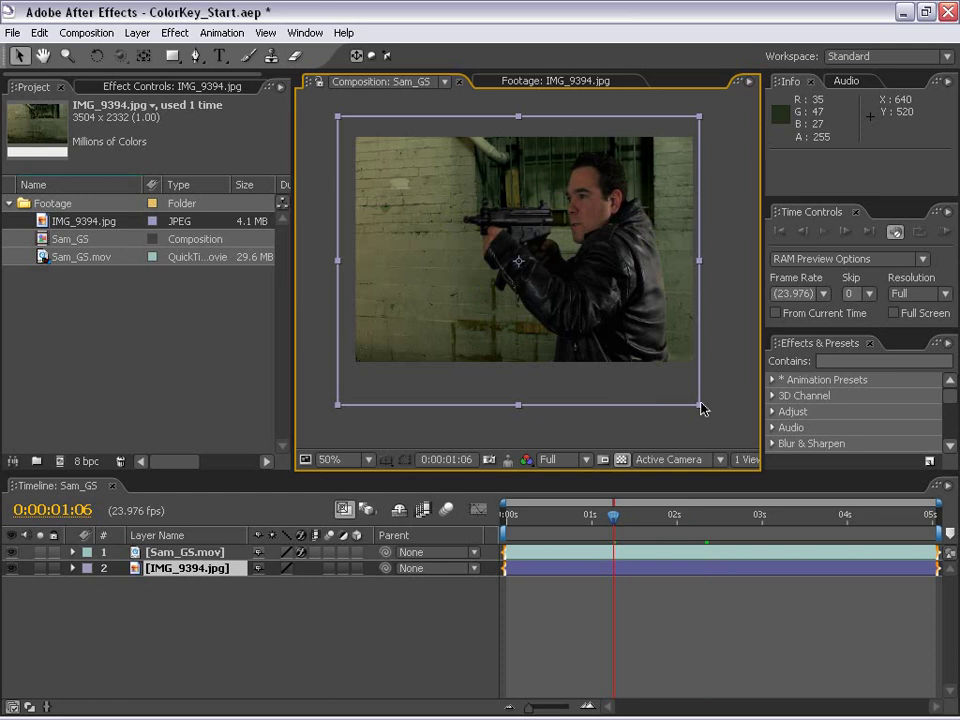
left_click_drag(700, 404, 715, 421)
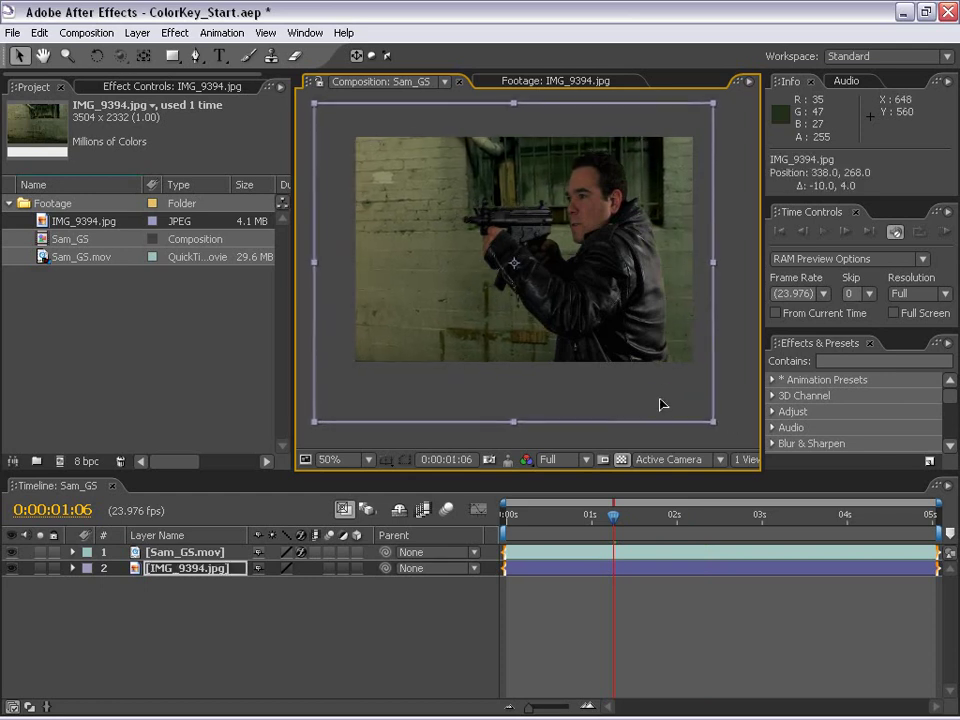
Play a full-screen preview of the composite and return to the frame at 0:00:00:20.
left_click(521, 229)
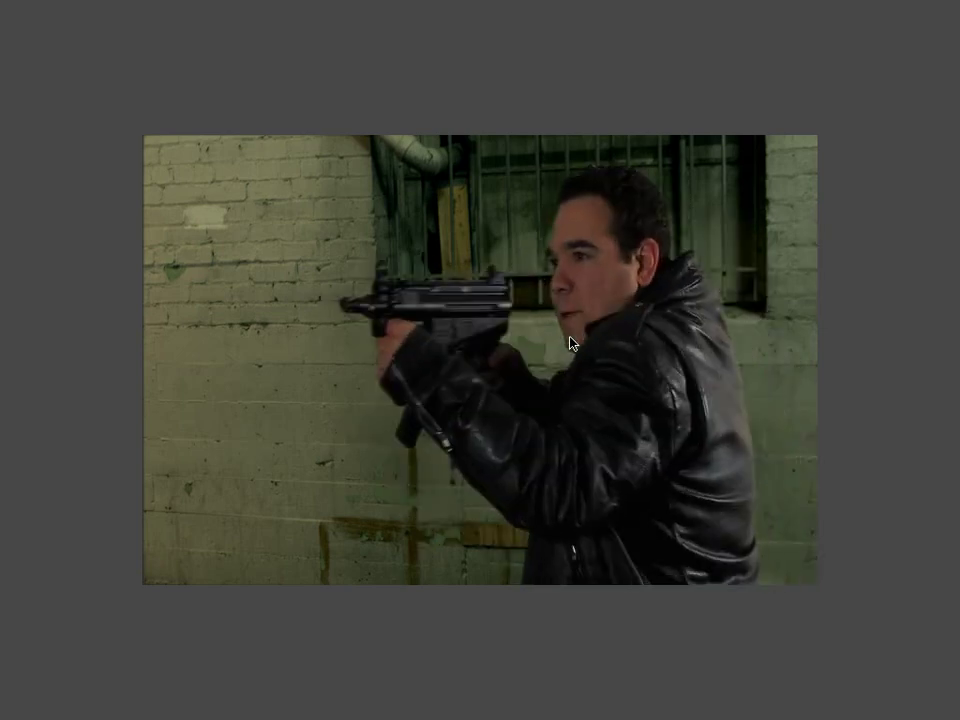
left_click(590, 560)
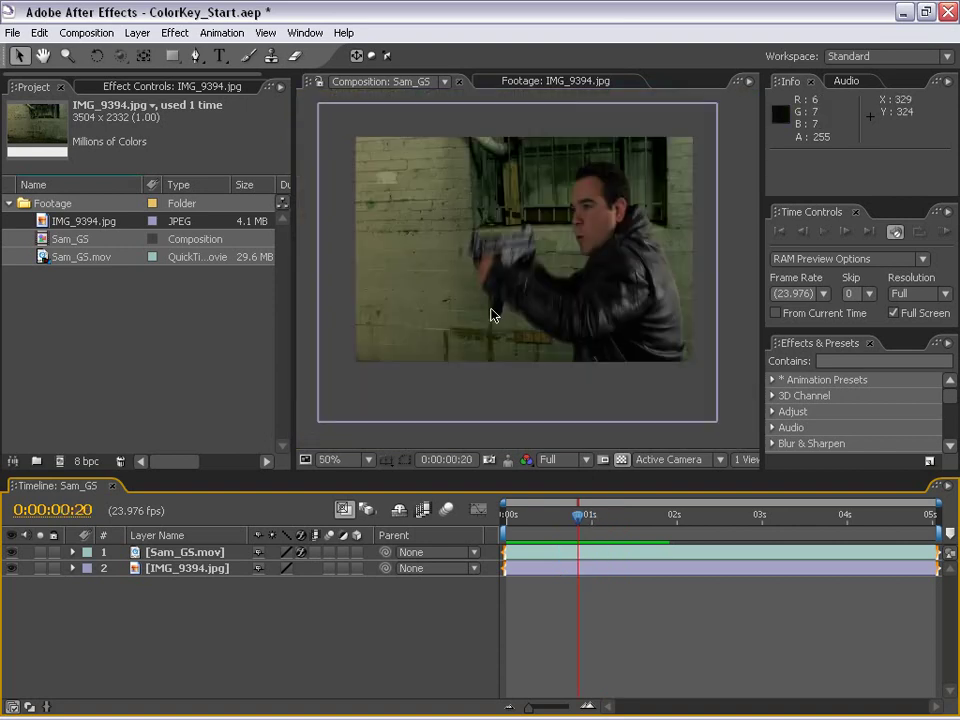
left_click(392, 566)
Apply the Simple Choker matte effect to the Sam_GS.mov layer.
left_click(177, 553)
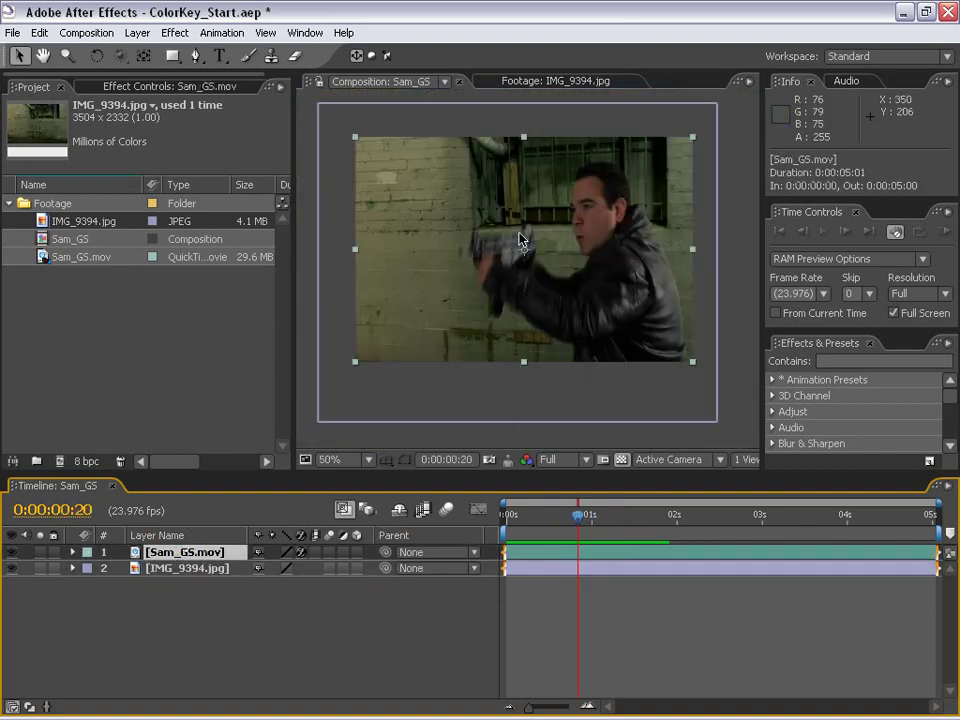
left_click(174, 32)
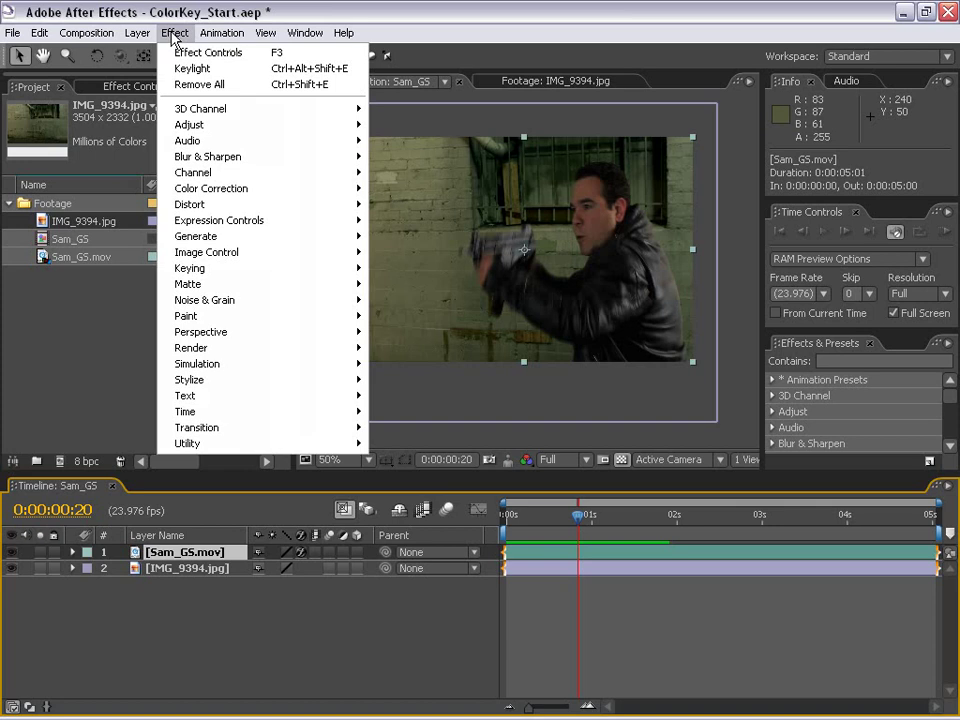
left_click(215, 285)
left_click(438, 300)
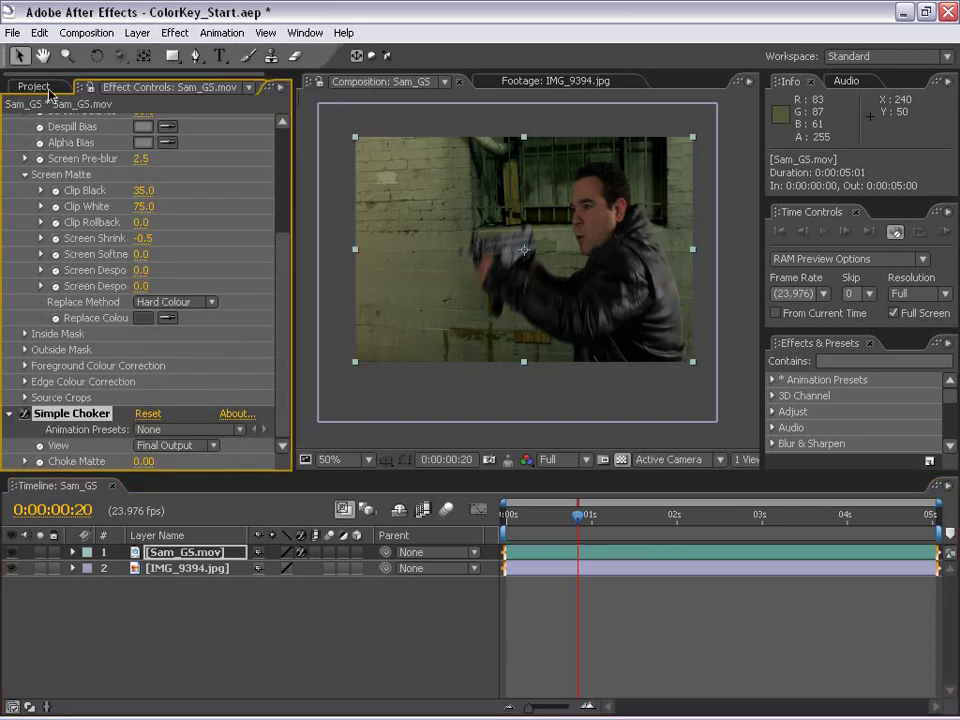
Set Simple Choker's Choke Matte to 0.75, with the actor's head and shoulder in close view.
left_click_drag(282, 254, 290, 296)
left_click(141, 461)
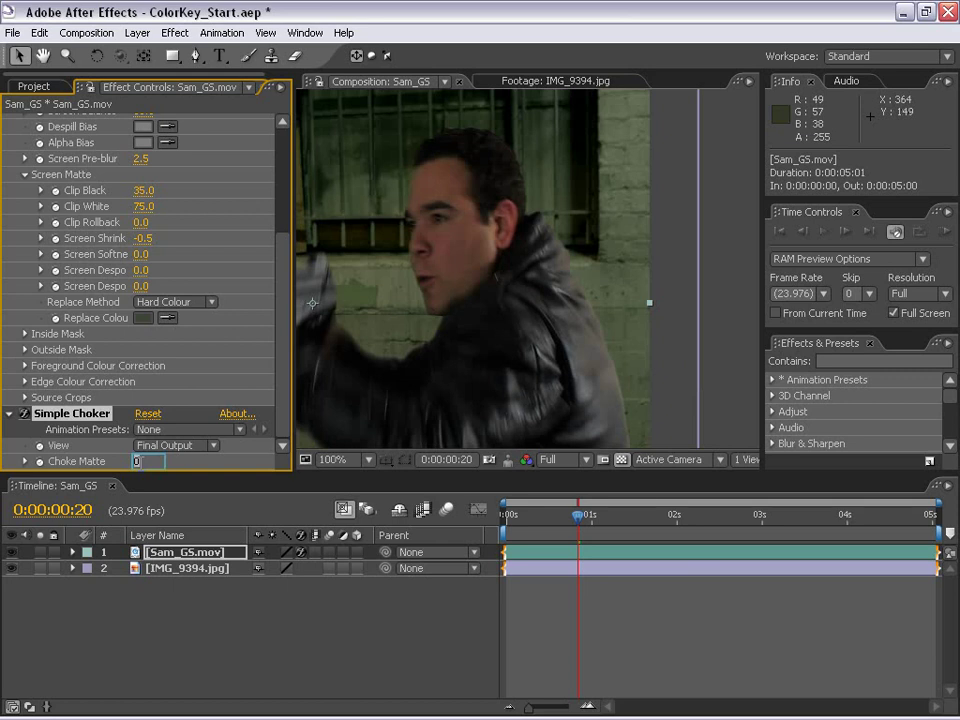
left_click_drag(147, 462, 108, 460)
type("0.75")
key("Return")
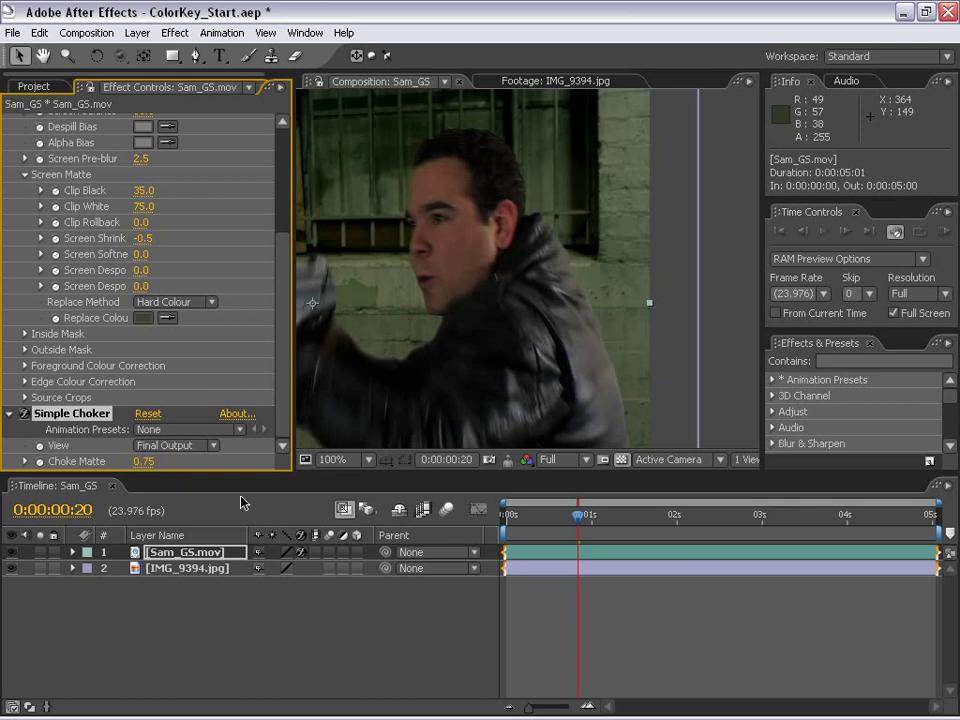
Try a Choke Matte of 1.5 and inspect the edges around the actor's arm and chin.
left_click(145, 462)
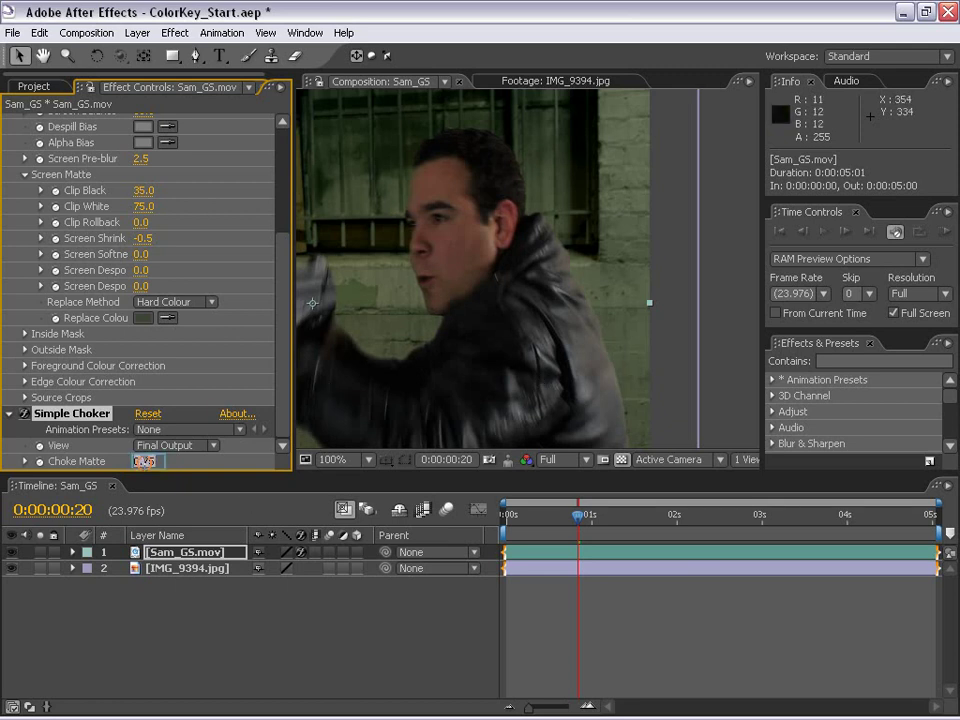
key("Return")
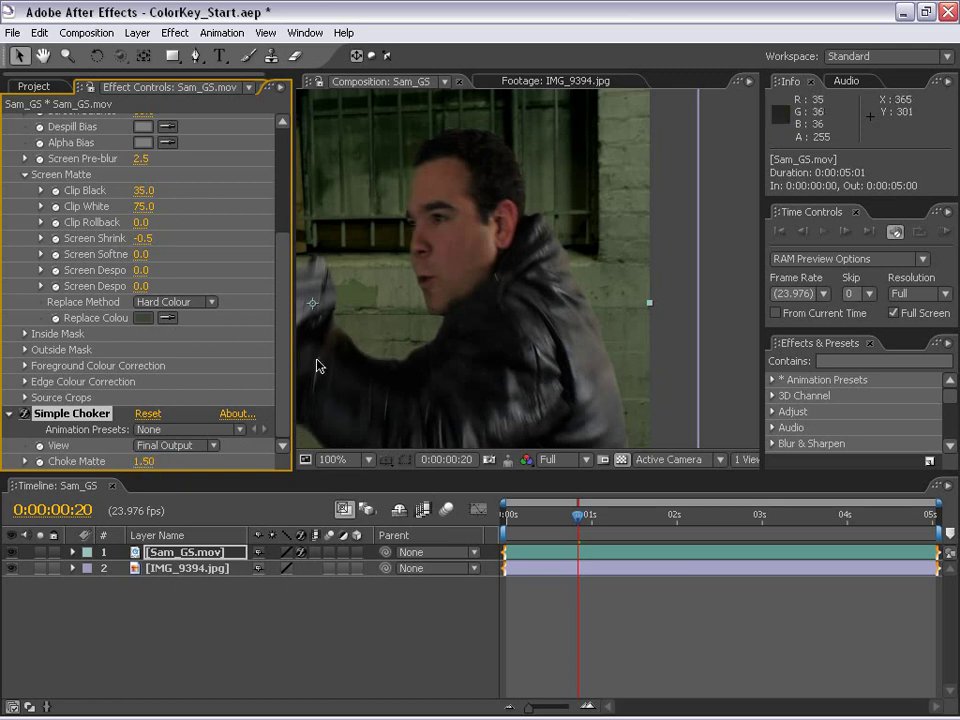
key("h")
left_click_drag(368, 395, 430, 405)
scroll(450, 334, "up", 1)
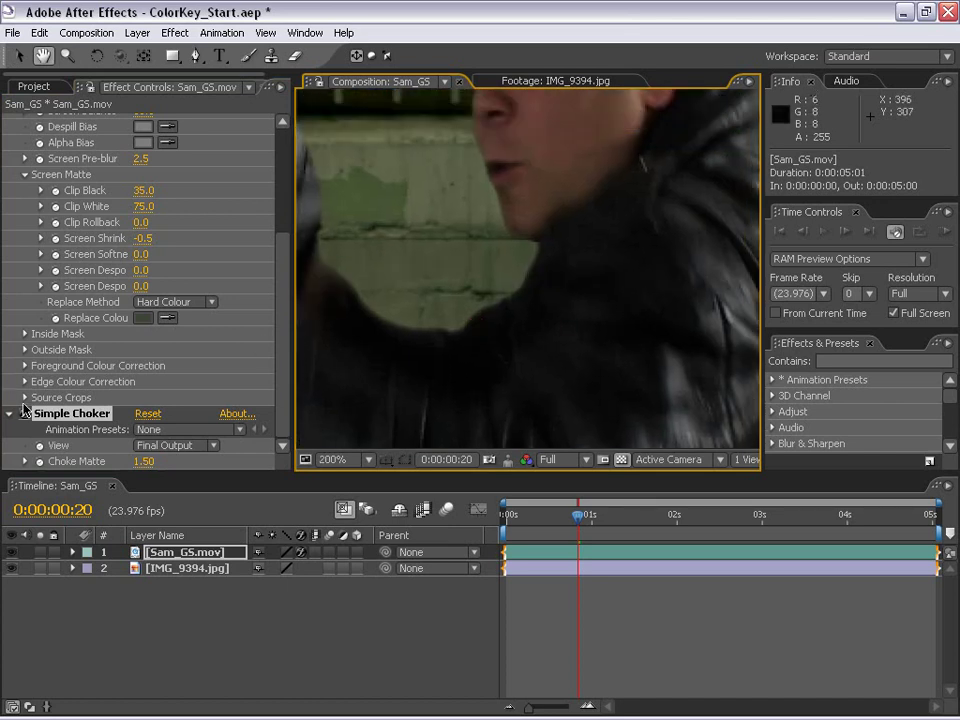
Compare the edges with Simple Choker off and on, and inspect the hair outline.
left_click(22, 412)
key("v")
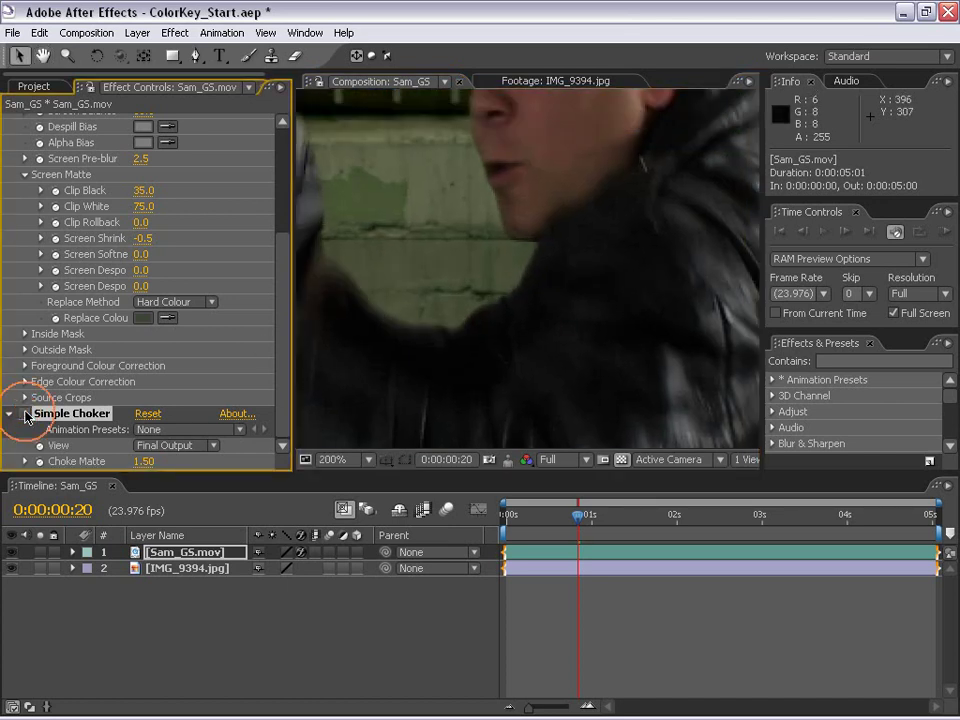
key("h")
left_click_drag(474, 199, 452, 360)
key("v")
Set Choke Matte to 1 and check the edges along the ear, collar and shoulder.
left_click(142, 461)
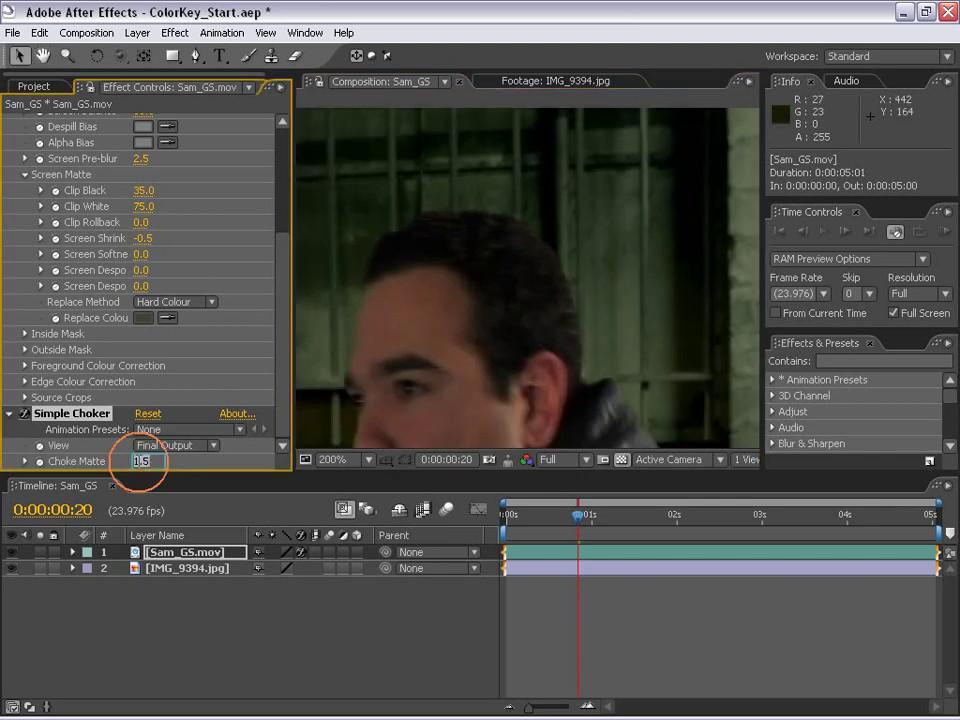
type("1")
key("Return")
key("h")
left_click_drag(504, 407, 497, 263)
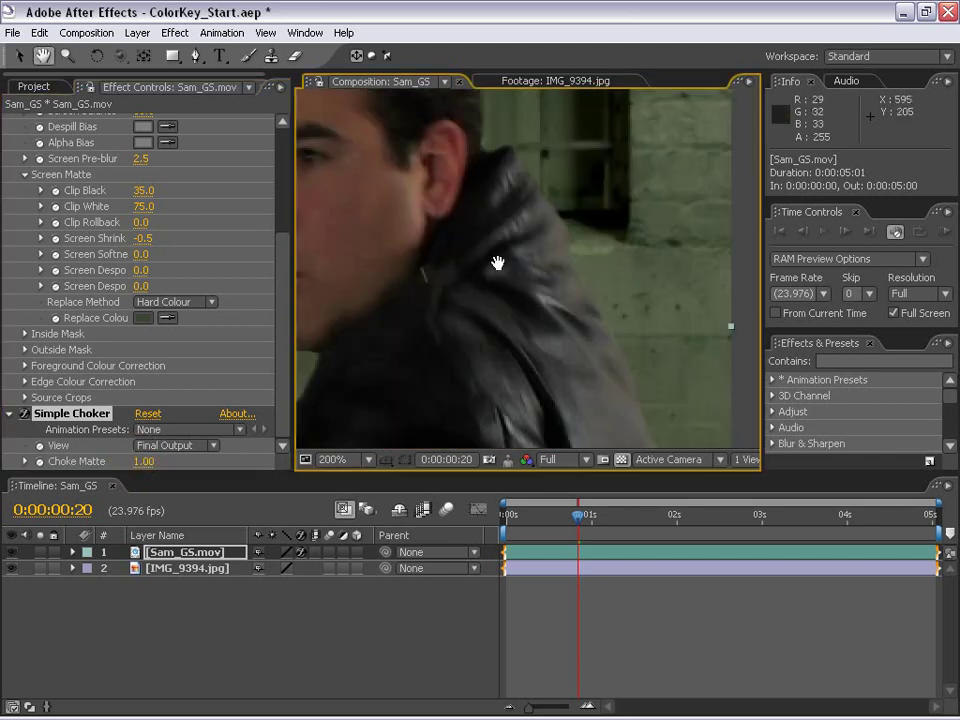
Examine the composite at 0:00:03:03, first as a whole and then close up around the gun and sleeve.
key("space")
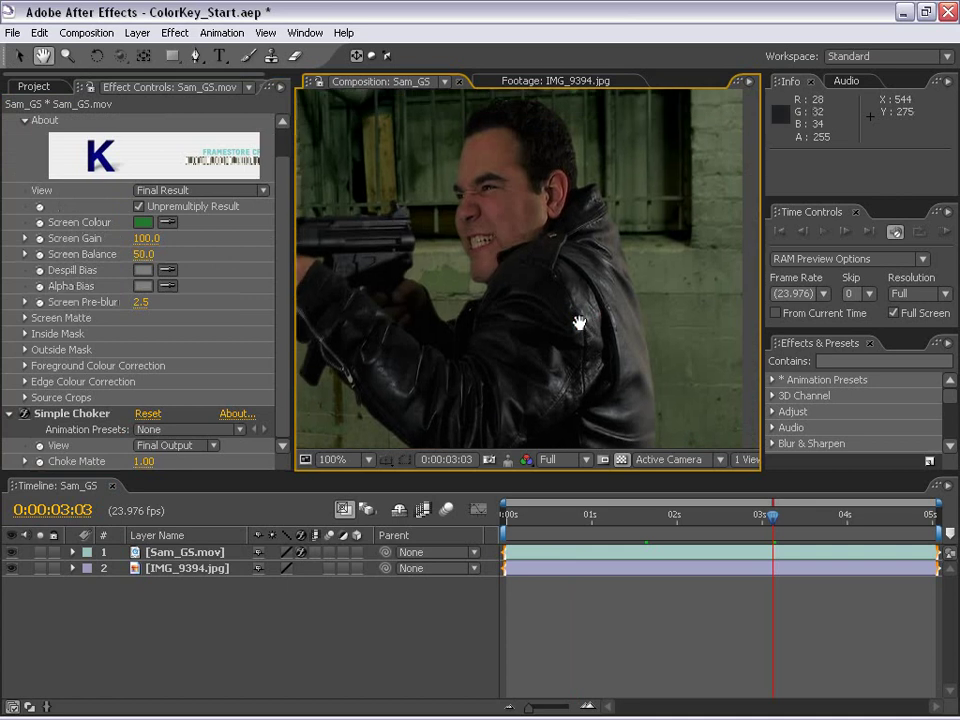
scroll(579, 323, "down", 2)
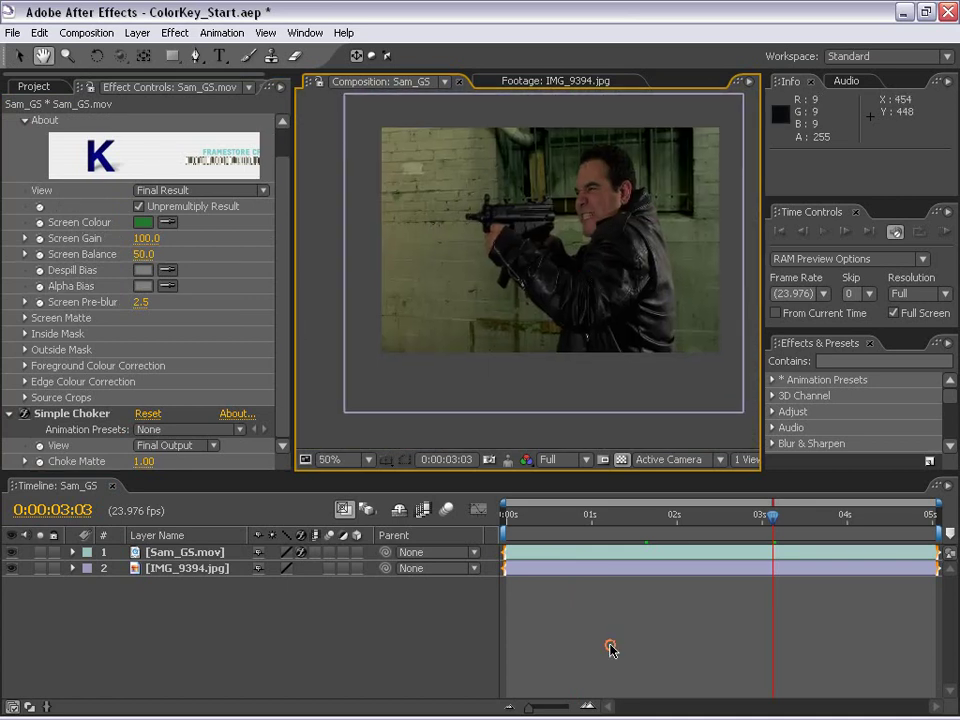
left_click(610, 645)
key("v")
left_click_drag(554, 259, 560, 266)
key("ctrl+z")
left_click(177, 571)
left_click(628, 616)
scroll(584, 258, "up", 1)
key("space")
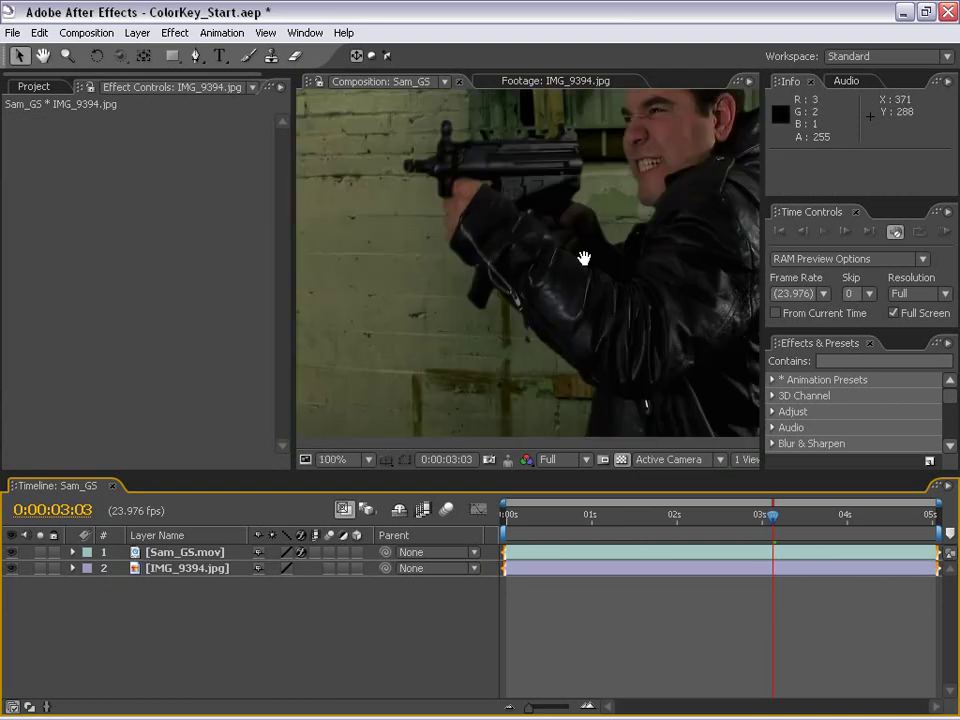
Compare the keyed actor with the IMG_9394.jpg background hidden and shown, up close and as a whole.
scroll(584, 259, "down", 2)
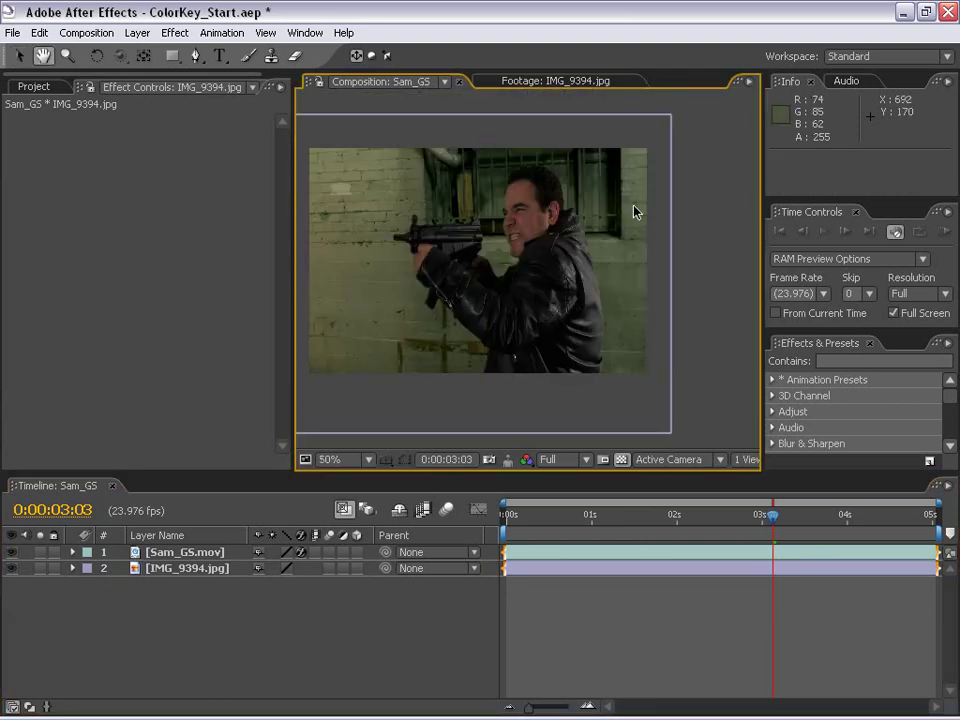
scroll(499, 266, "up", 2)
left_click_drag(560, 251, 501, 330)
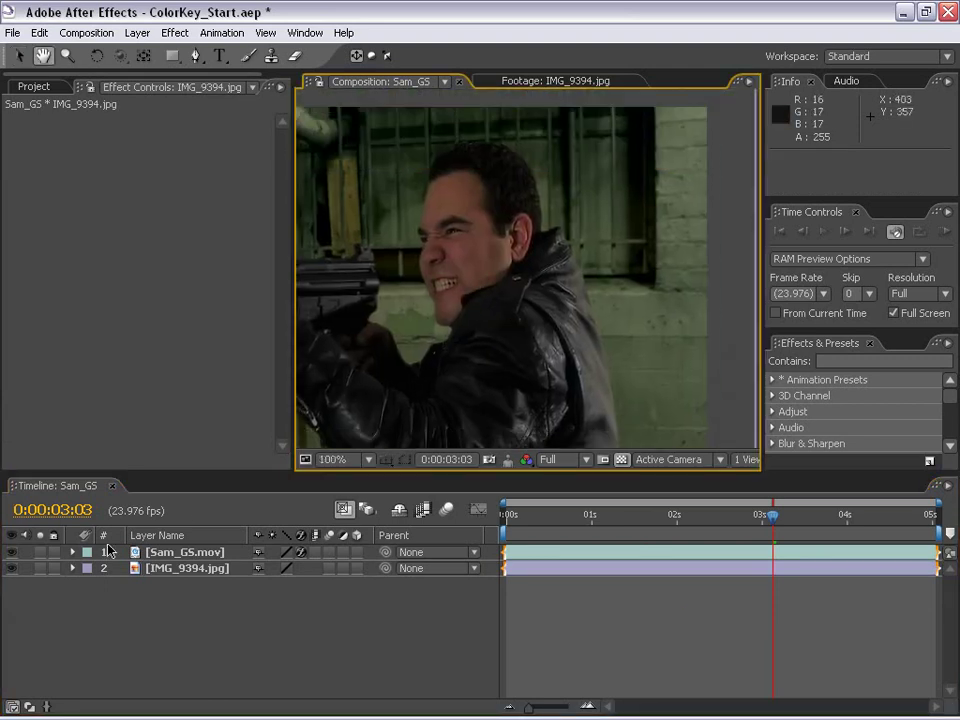
left_click(12, 568)
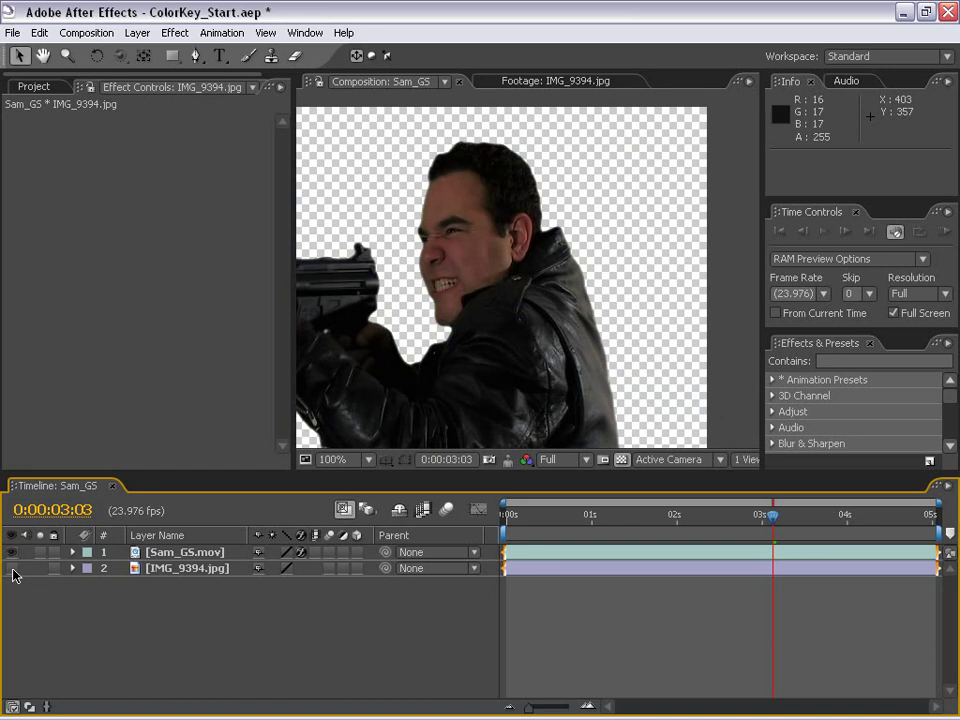
left_click(12, 568)
scroll(669, 231, "down", 1)
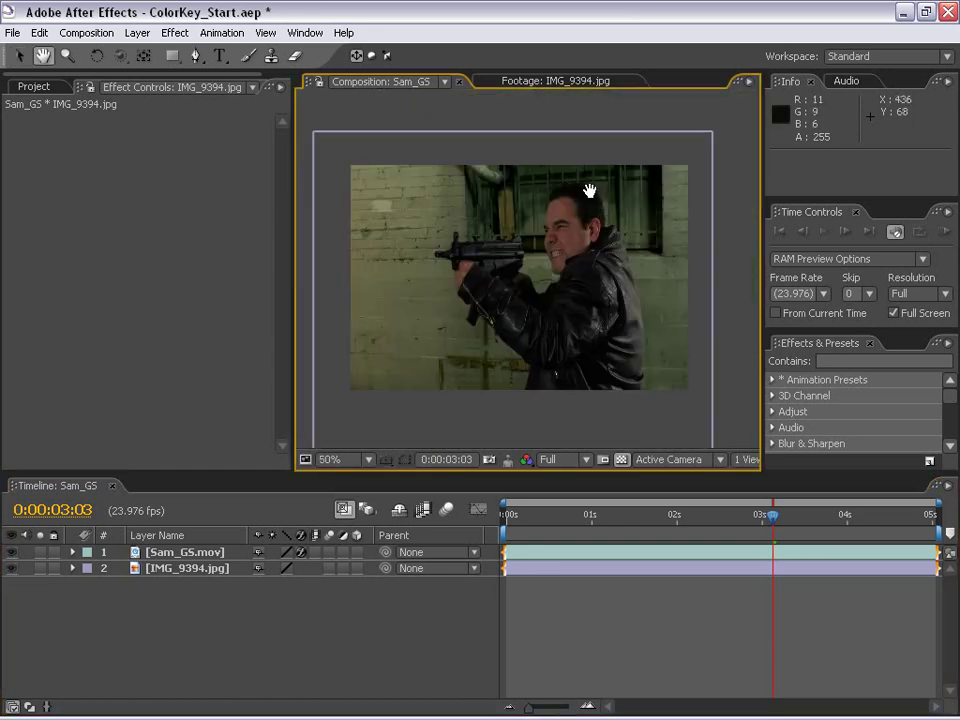
left_click(610, 541)
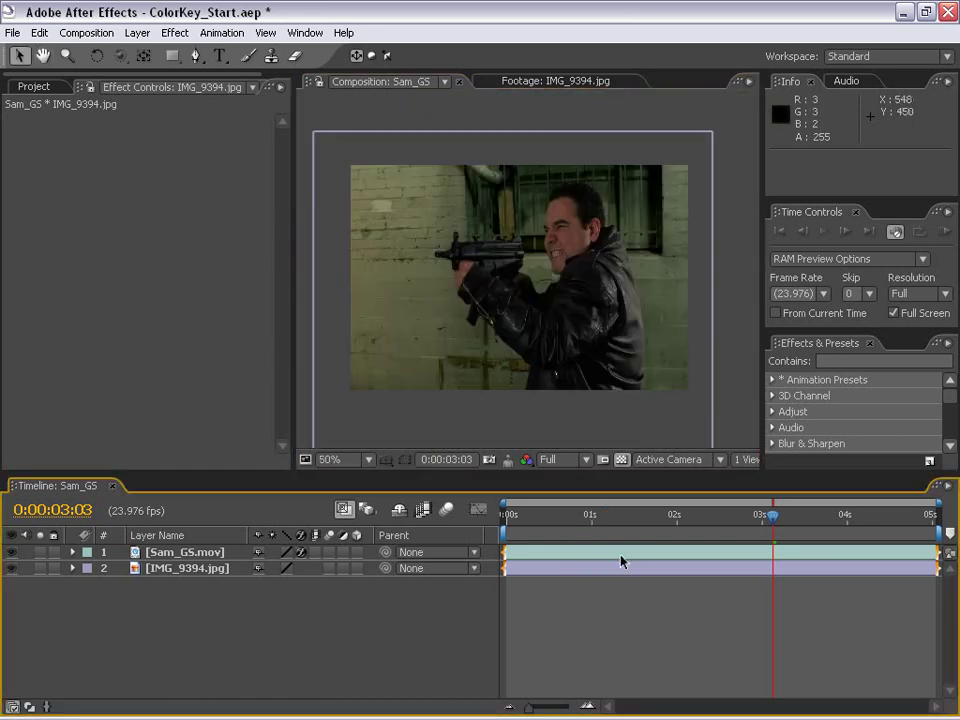
Apply the Levels color correction effect to the Sam_GS.mov layer and widen the effect settings area slightly.
left_click(566, 549)
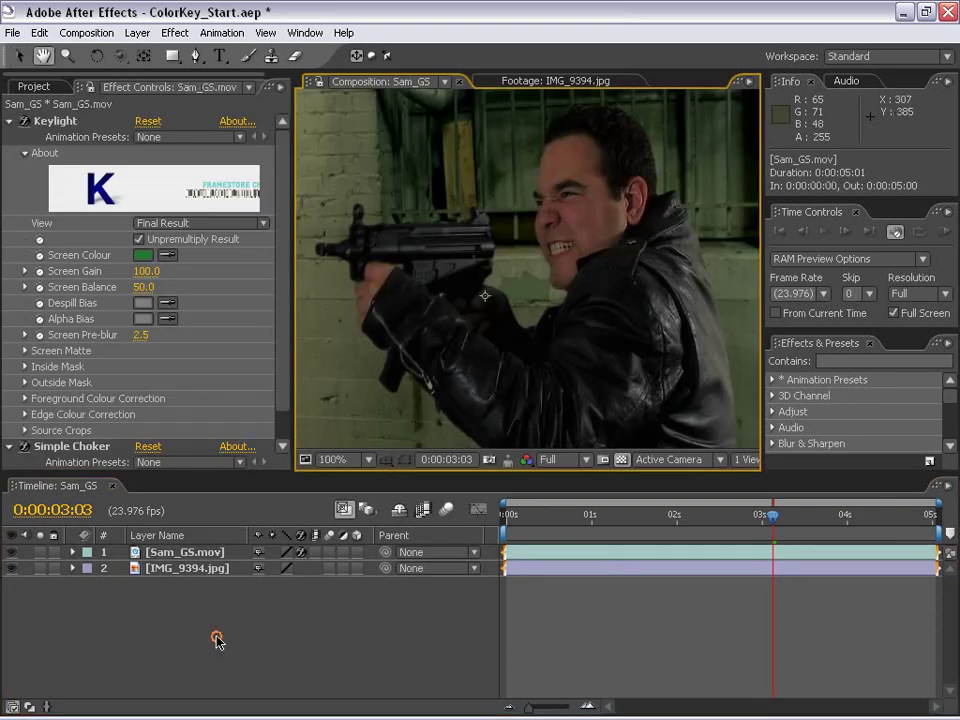
key("v")
left_click(193, 558)
left_click(174, 32)
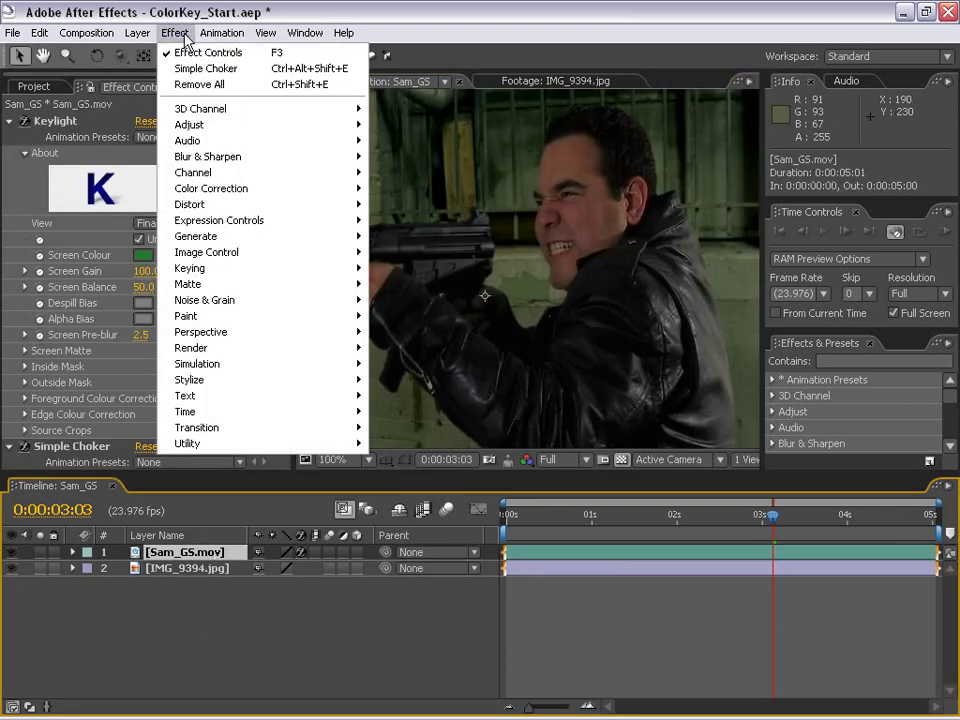
mouse_move(218, 191)
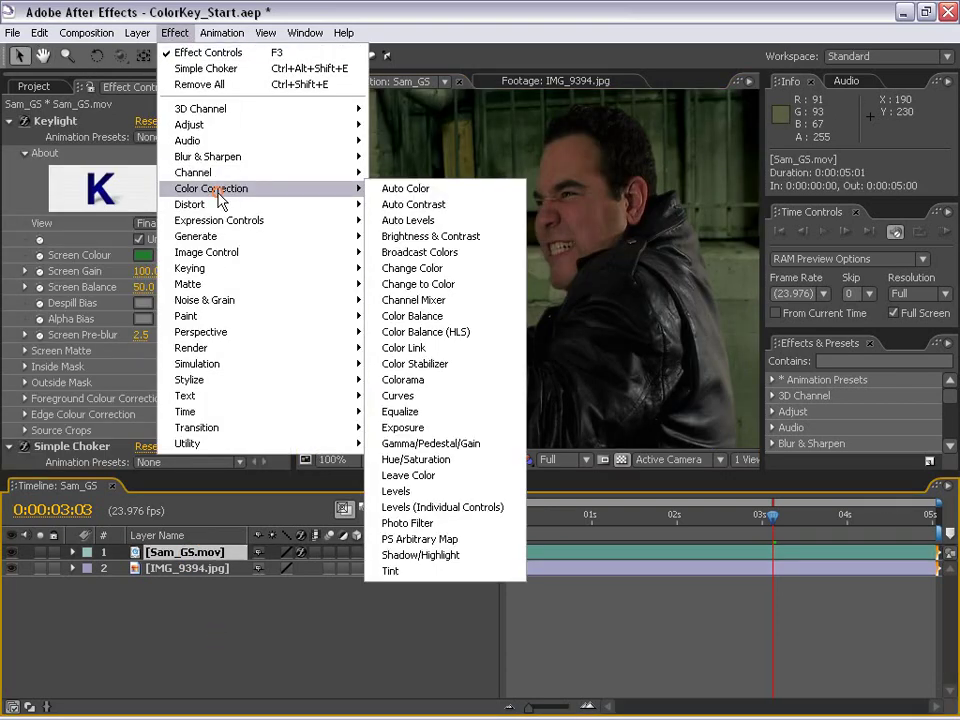
left_click(396, 491)
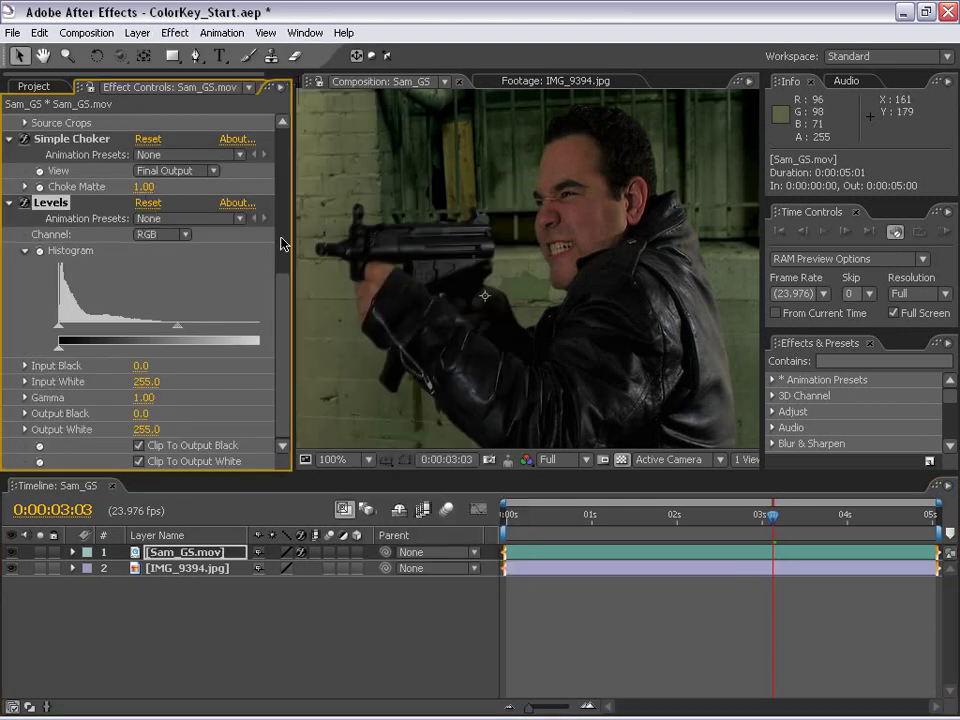
left_click_drag(296, 300, 312, 300)
Examine the color and brightness of the actor's face and jacket against the wall and barred window.
scroll(538, 252, "down", 1)
key("h")
scroll(574, 283, "up", 1)
left_click_drag(538, 252, 562, 314)
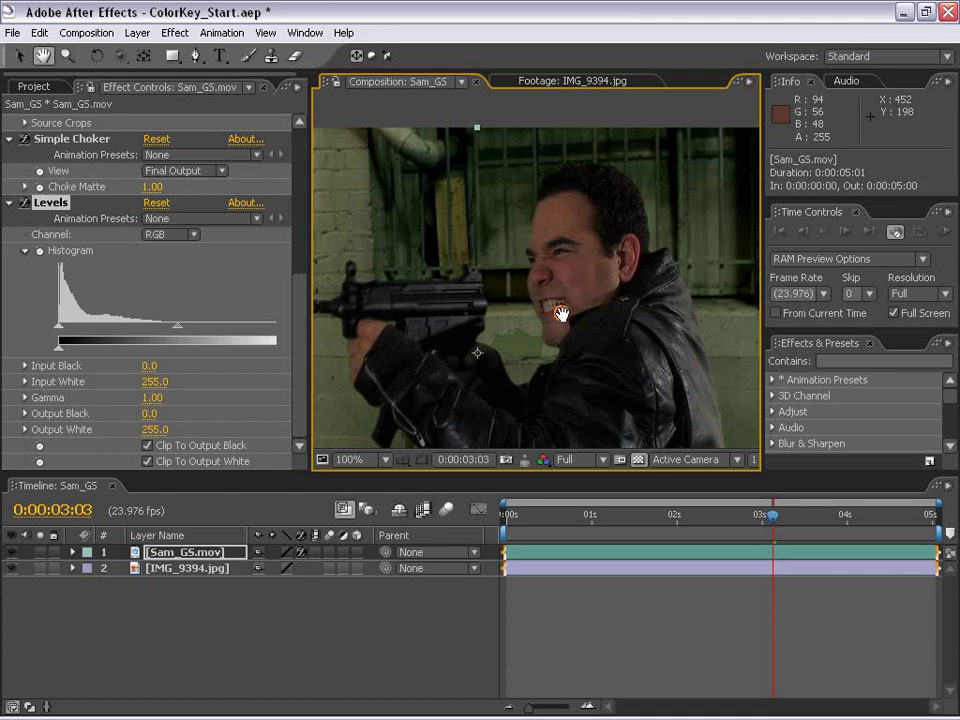
left_click_drag(561, 313, 542, 272)
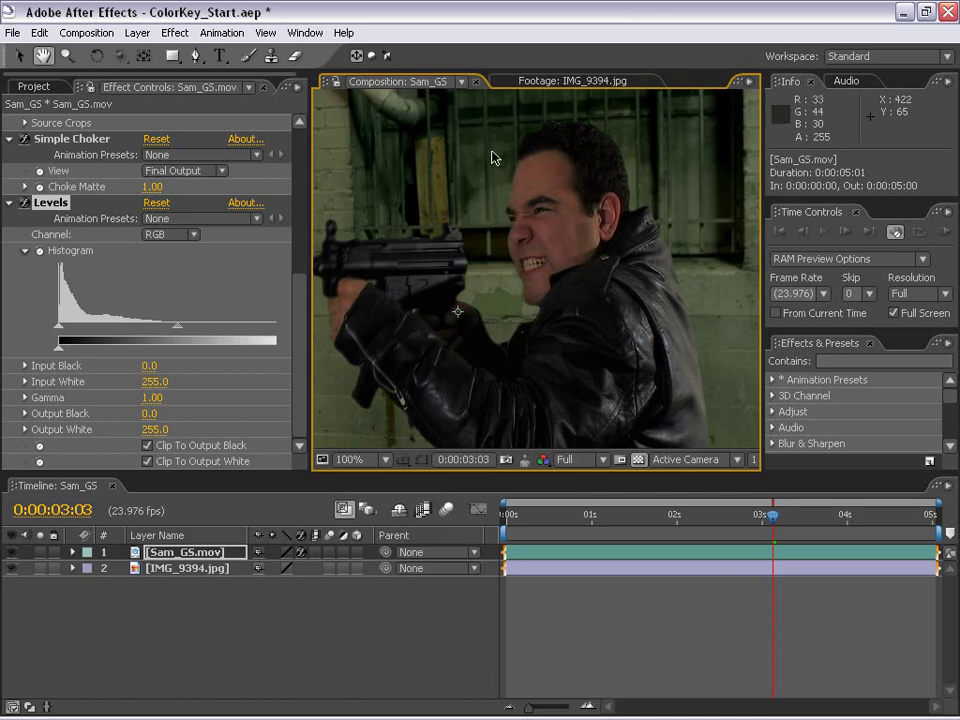
left_click_drag(486, 161, 523, 326)
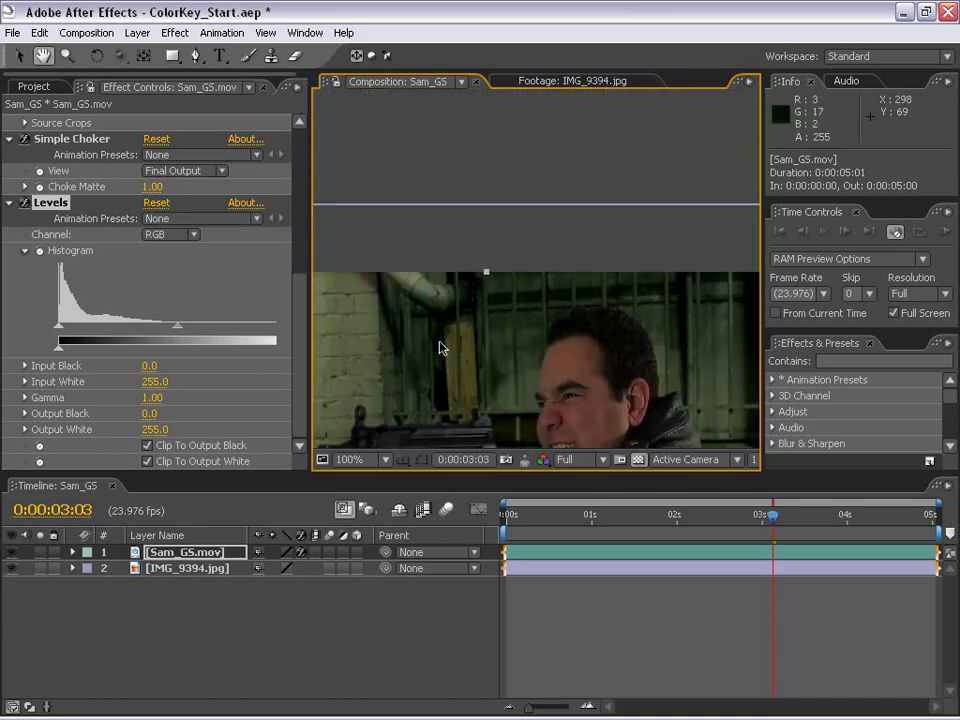
left_click_drag(546, 402, 536, 195)
left_click_drag(646, 338, 594, 306)
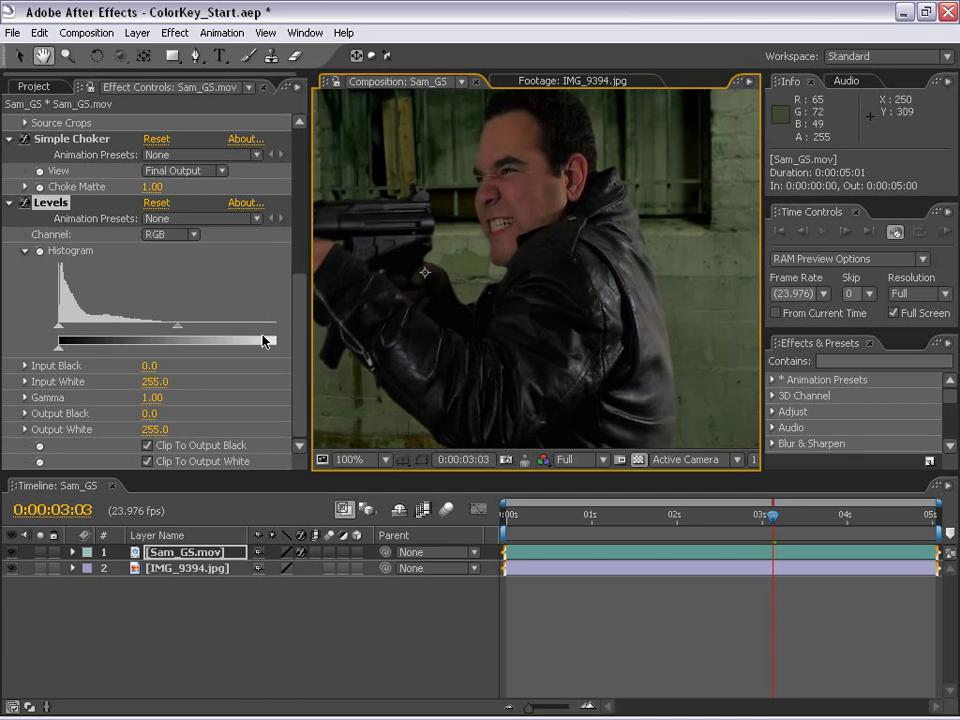
In Levels, set Red Input Black to 14 and check the tint of the jacket.
left_click(160, 234)
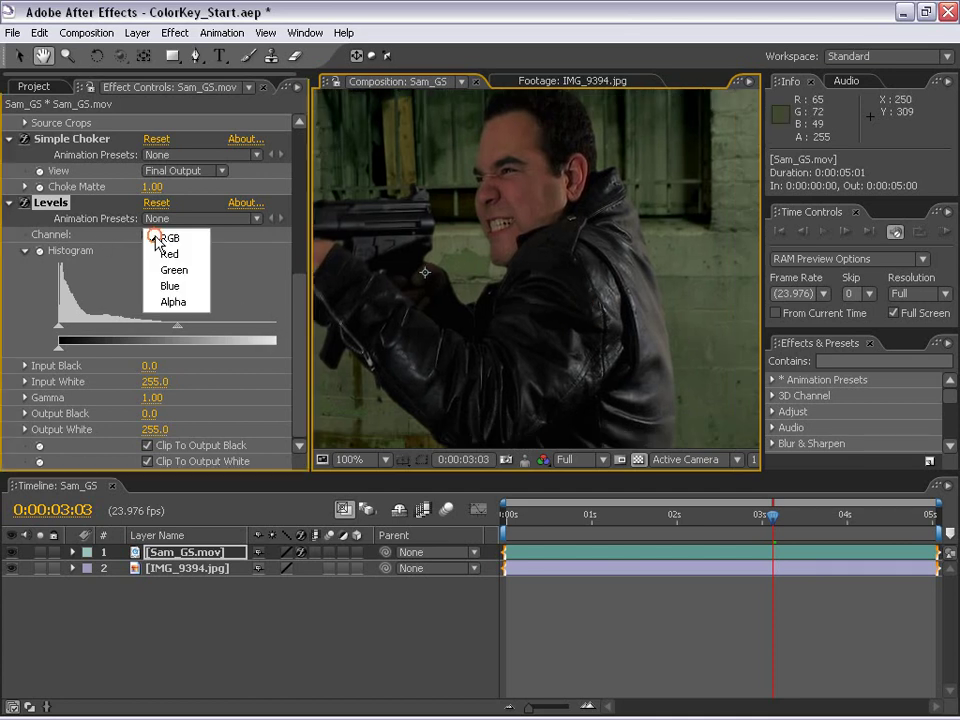
left_click(176, 256)
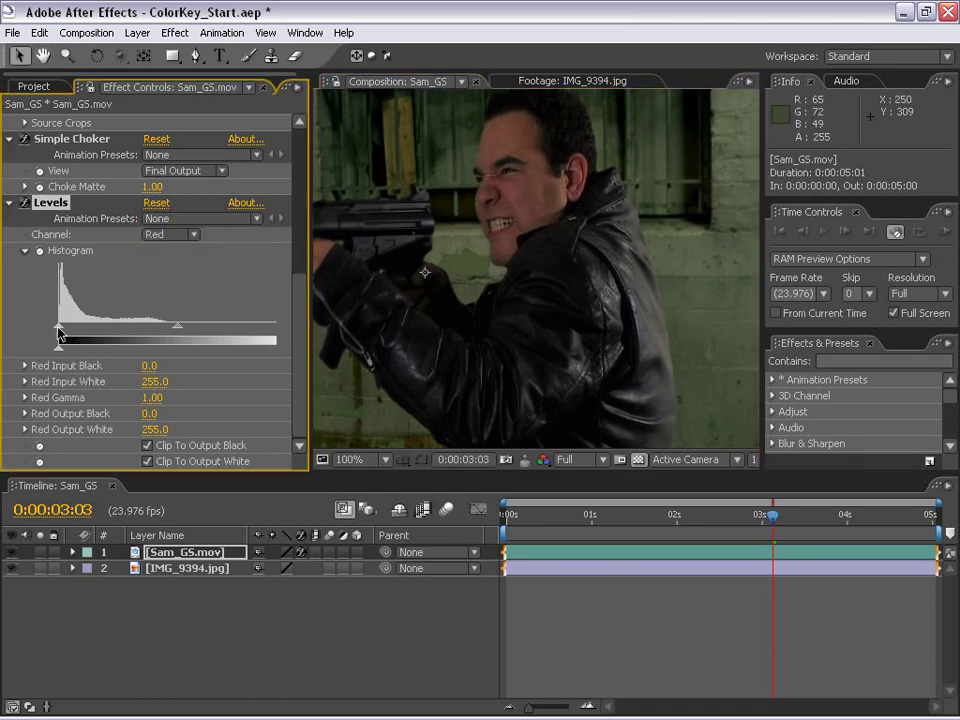
mouse_move(58, 332)
left_mouse_down()
mouse_move(78, 328)
mouse_move(61, 327)
left_mouse_up()
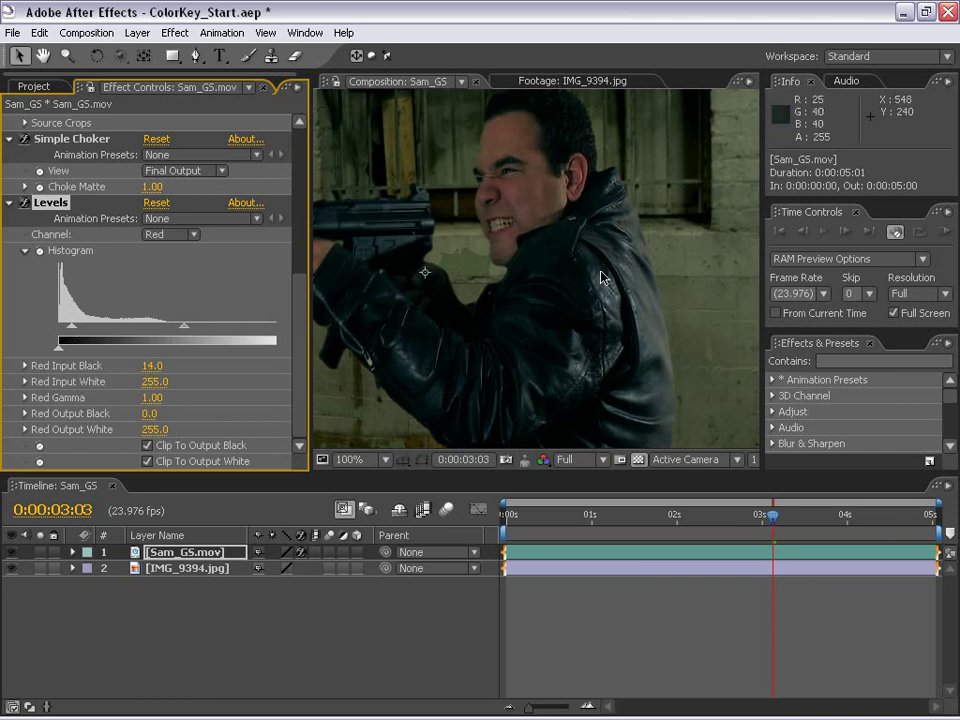
key("space")
left_click_drag(545, 352, 576, 361)
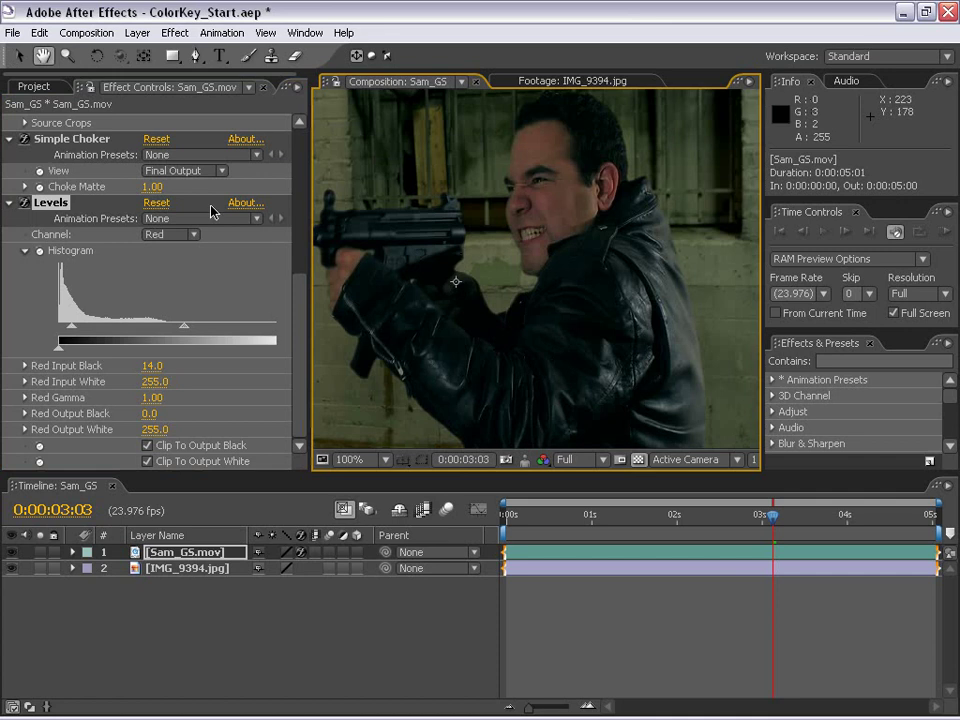
Switch Levels to the Blue channel and check the jacket against the wall, both close up and in the whole frame.
left_click(146, 238)
left_click(165, 266)
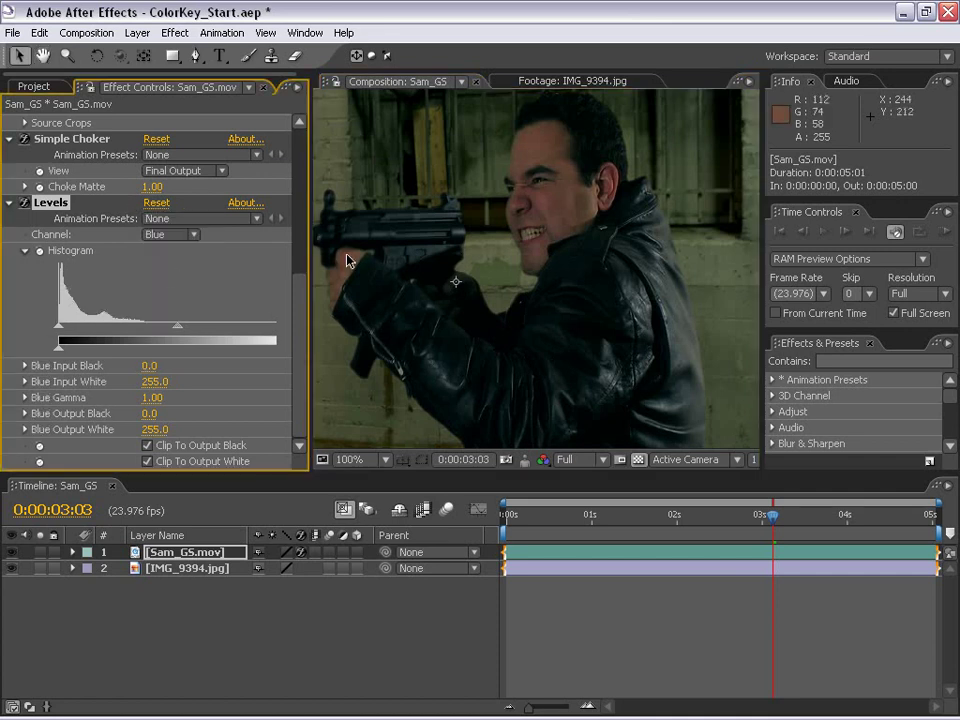
left_click_drag(692, 352, 542, 316)
key("period")
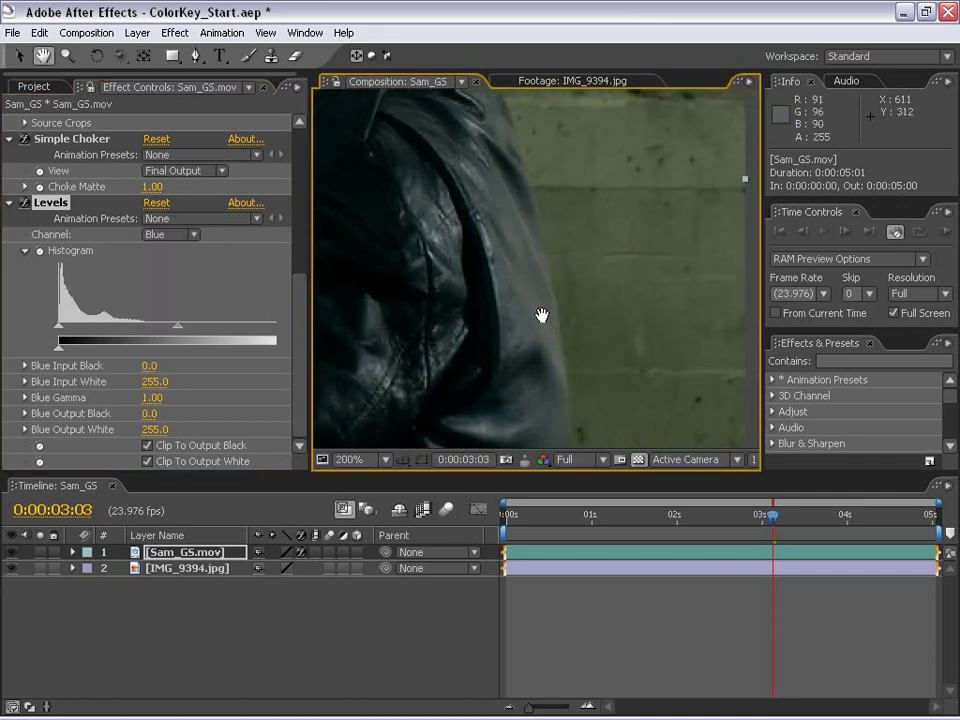
key("comma")
left_click_drag(572, 190, 574, 234)
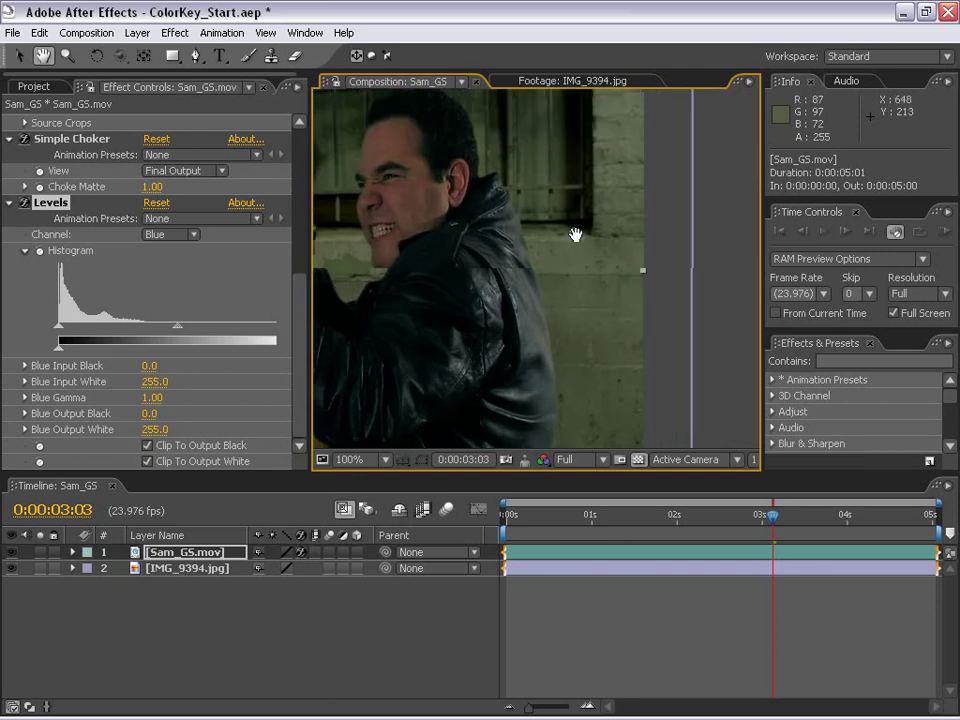
left_click_drag(593, 277, 606, 341)
key("comma")
left_click_drag(514, 322, 556, 294)
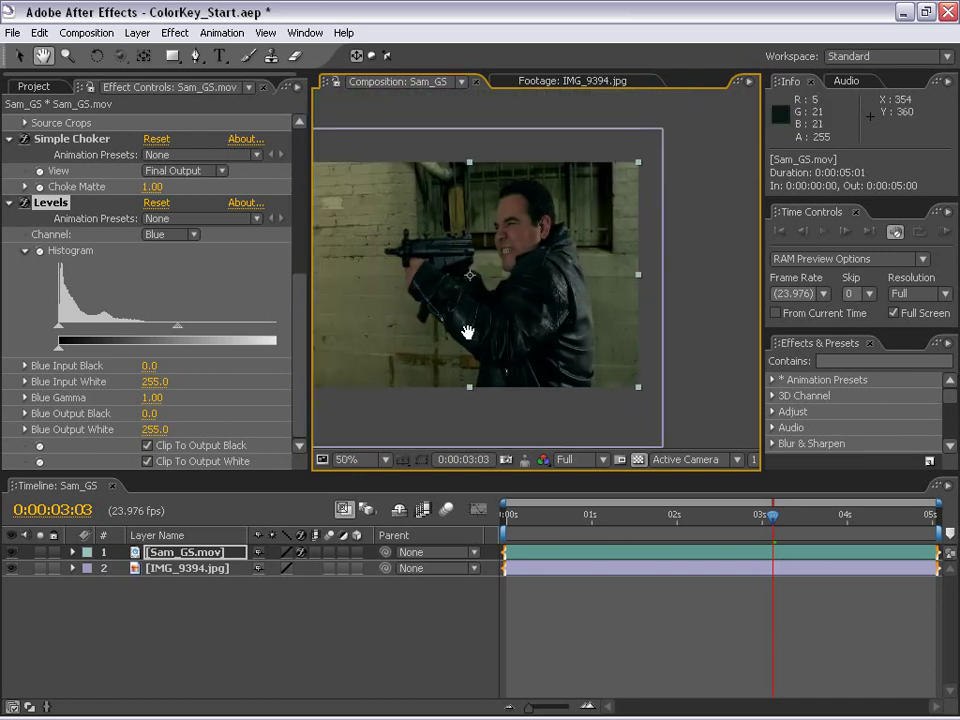
Inspect the color of the jacket's back edge against the wall at 200%.
scroll(467, 328, "up", 2)
left_click_drag(461, 199, 570, 287)
scroll(586, 276, "down", 1)
left_click_drag(677, 250, 488, 296)
scroll(499, 300, "up", 1)
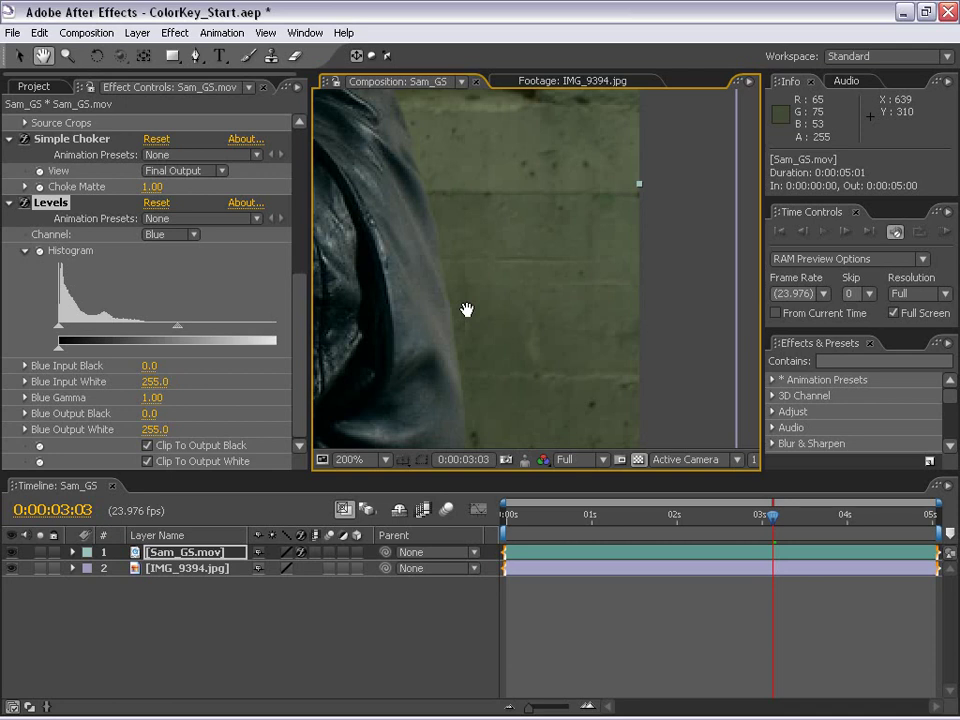
left_click_drag(466, 310, 578, 318)
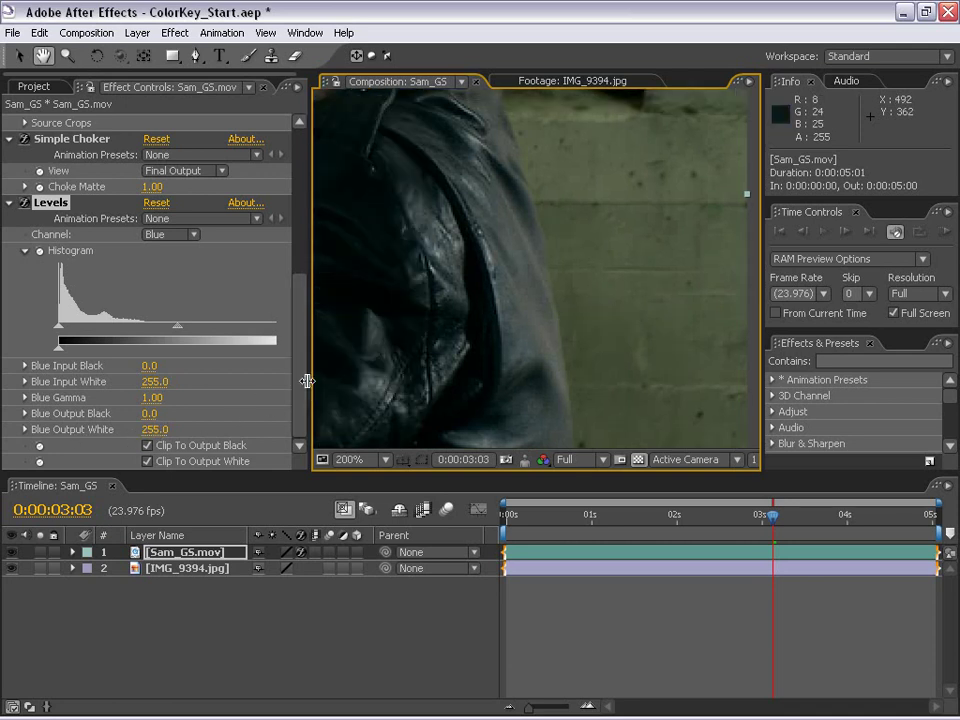
Try a Blue Output White of 148 in Levels and check the color of the jacket.
left_click_drag(307, 381, 369, 381)
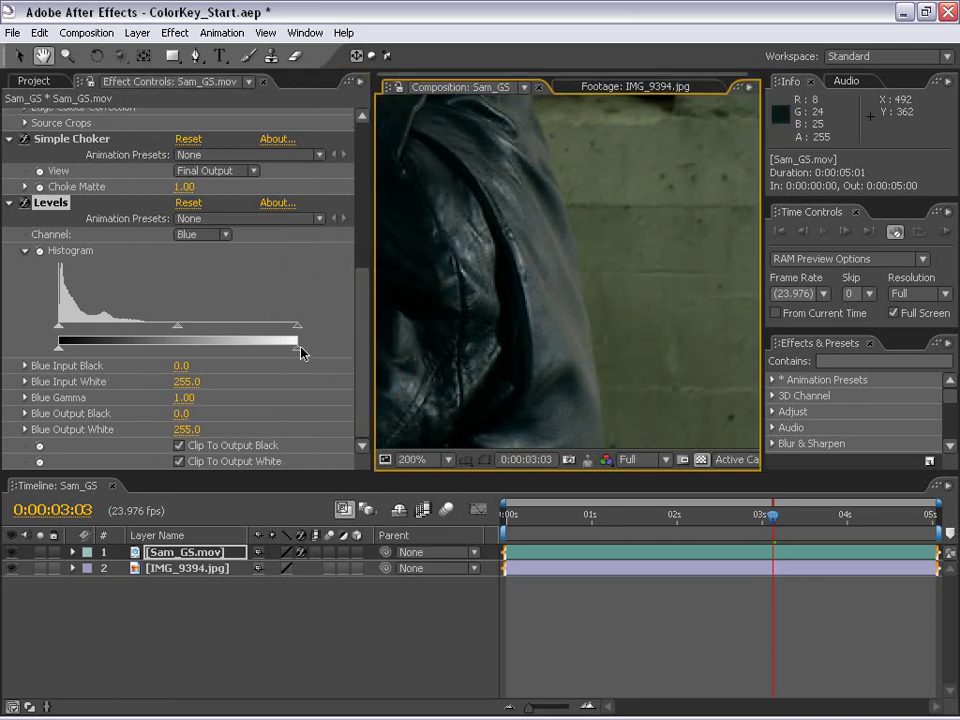
mouse_move(300, 348)
left_mouse_down()
mouse_move(238, 345)
mouse_move(310, 353)
left_mouse_up()
key("v")
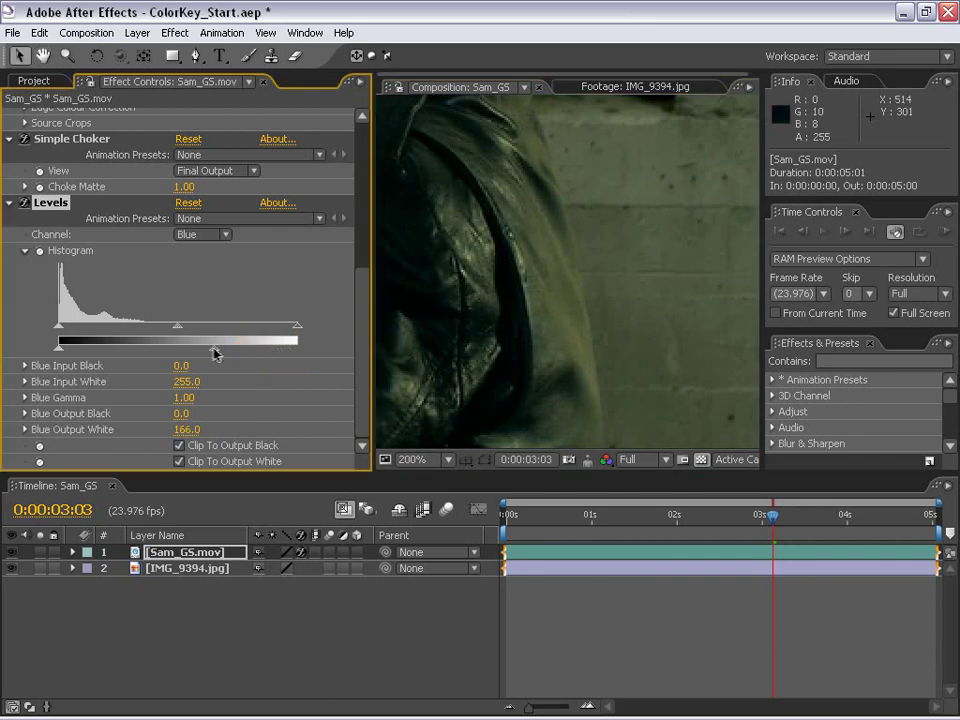
left_click_drag(232, 353, 199, 349)
scroll(611, 296, "down", 2)
scroll(529, 315, "up", 1)
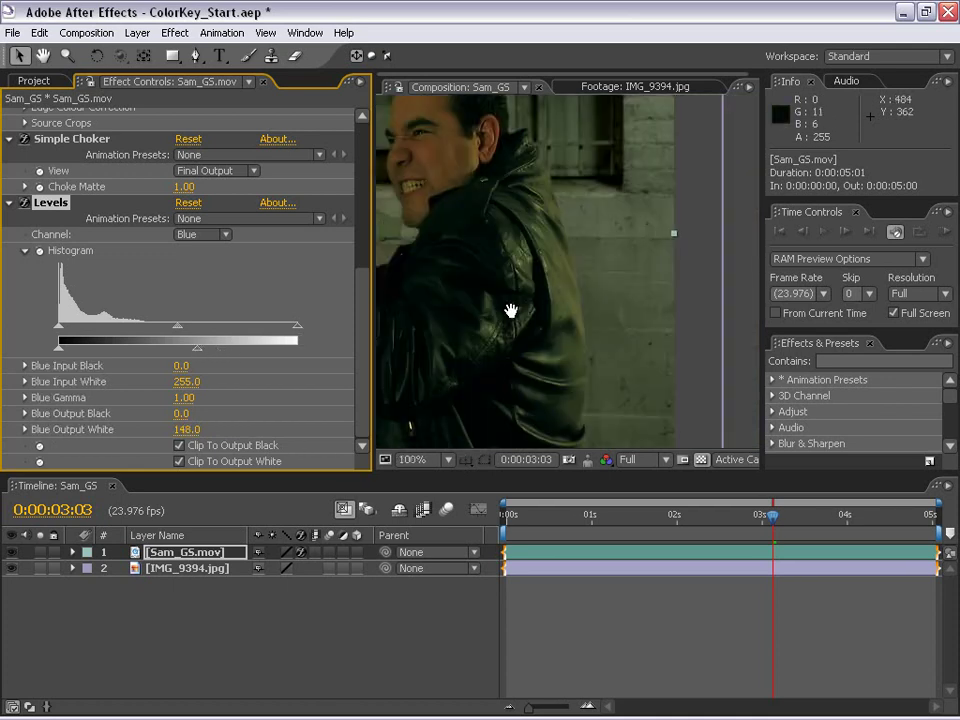
Set Blue Output White to 194 and check the composite close up and as a whole.
left_click_drag(203, 350, 241, 352)
scroll(508, 343, "down", 1)
left_click_drag(508, 343, 611, 315)
scroll(566, 356, "up", 1)
scroll(560, 356, "up", 1)
scroll(611, 315, "down", 2)
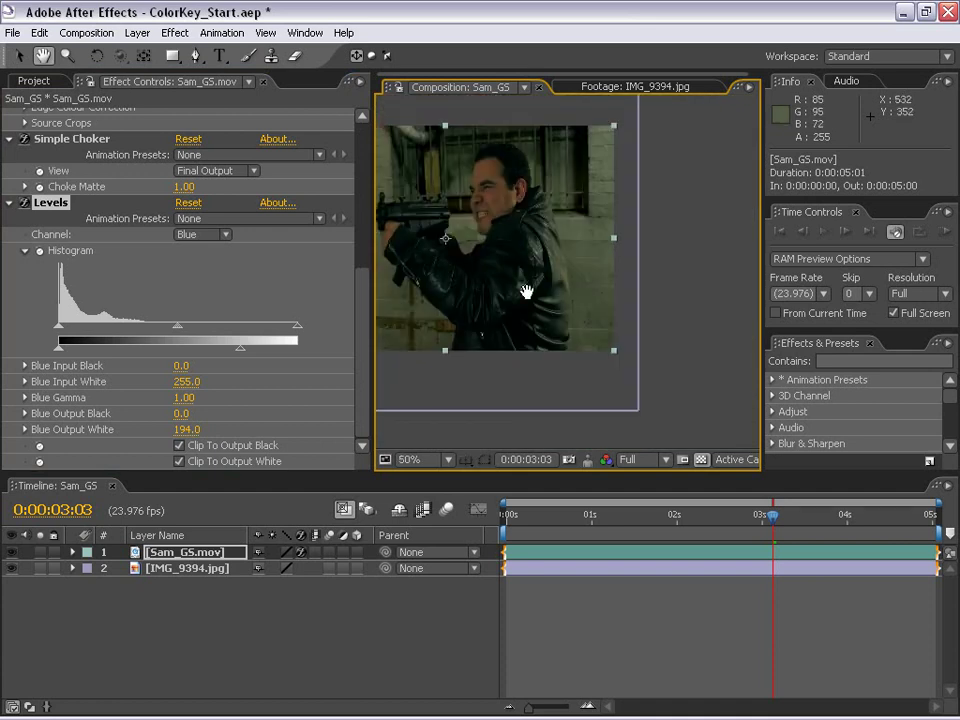
left_click_drag(527, 292, 650, 338)
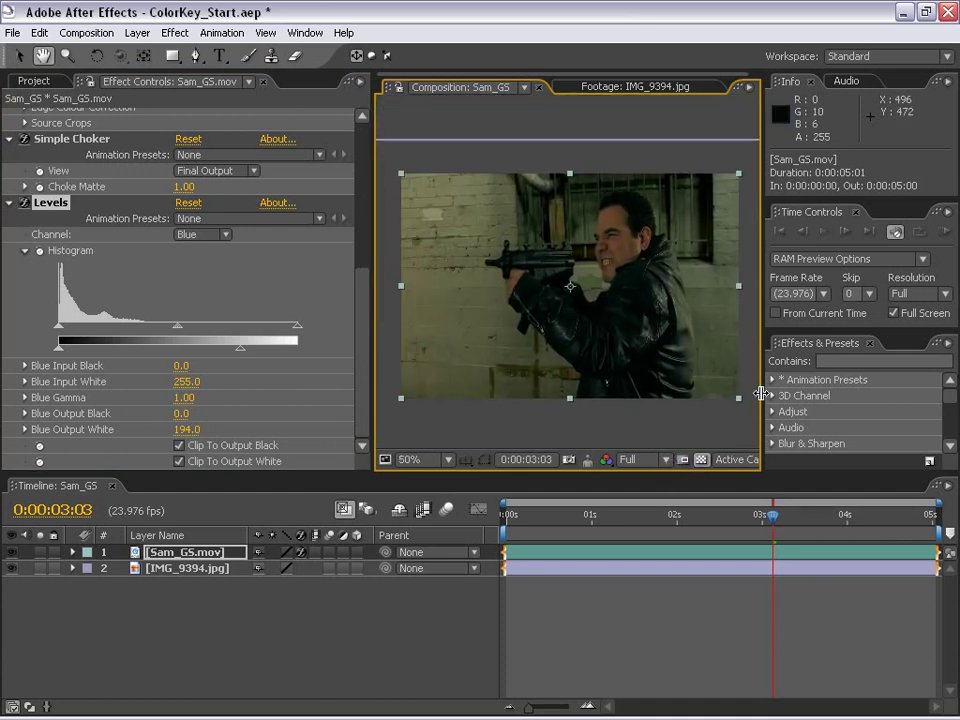
Enlarge the composition view, turn on pixel aspect ratio correction, and show the composite maximized at 100%.
left_click_drag(762, 393, 836, 392)
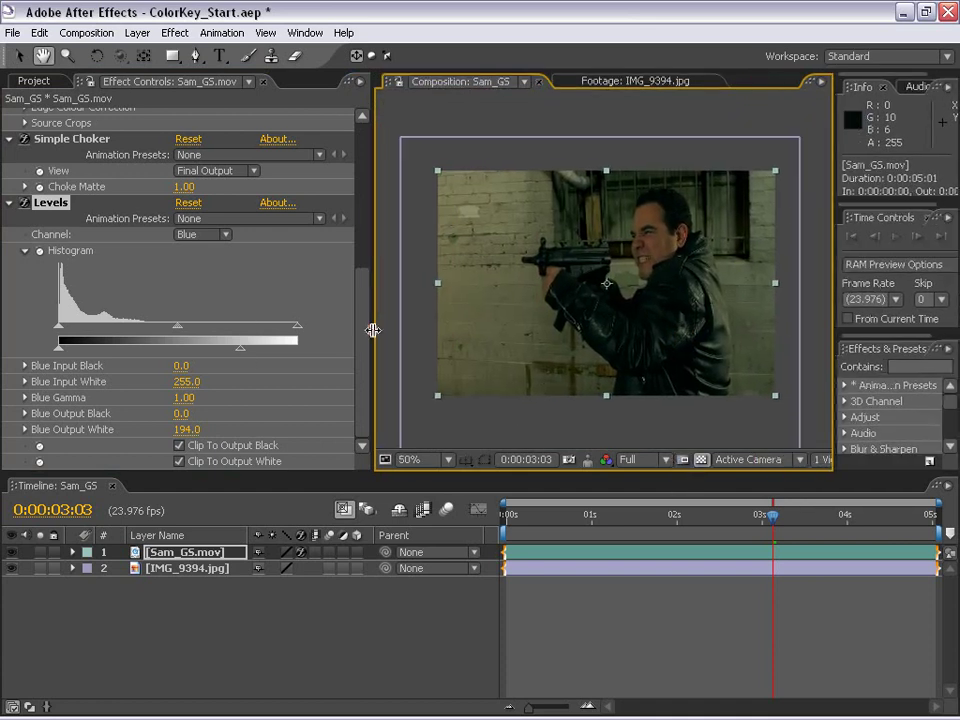
left_click_drag(372, 330, 222, 334)
left_click(727, 460)
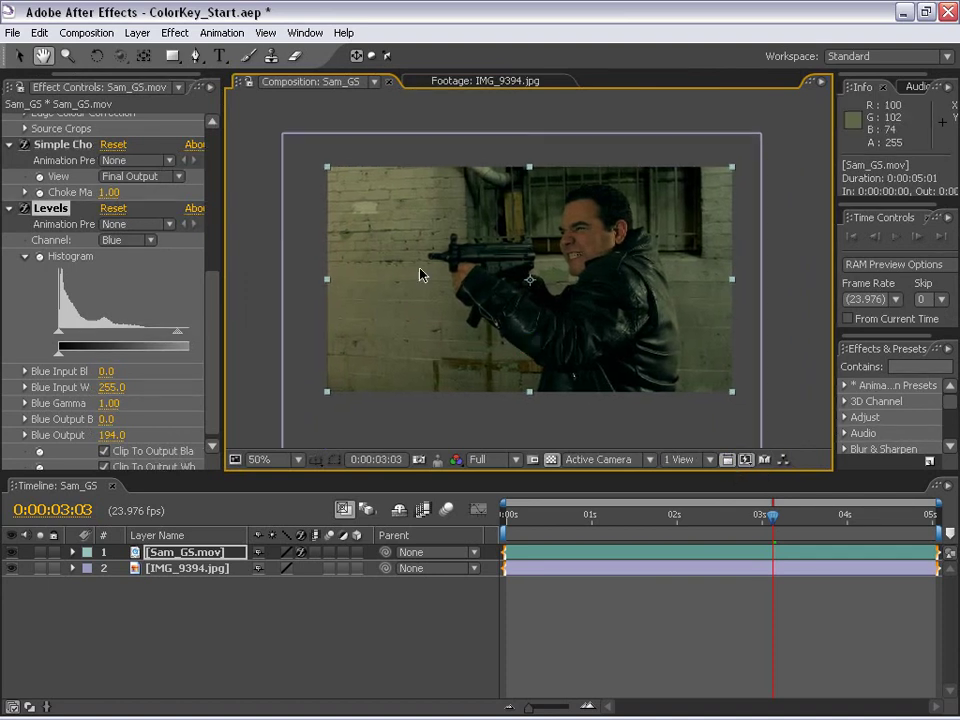
key("grave")
key("period")
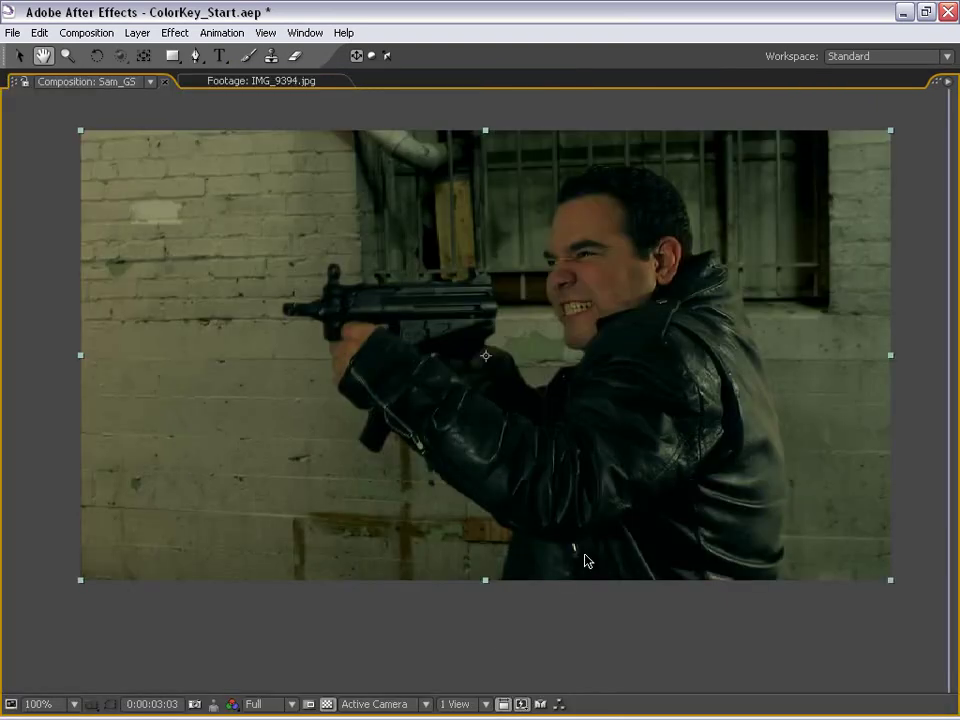